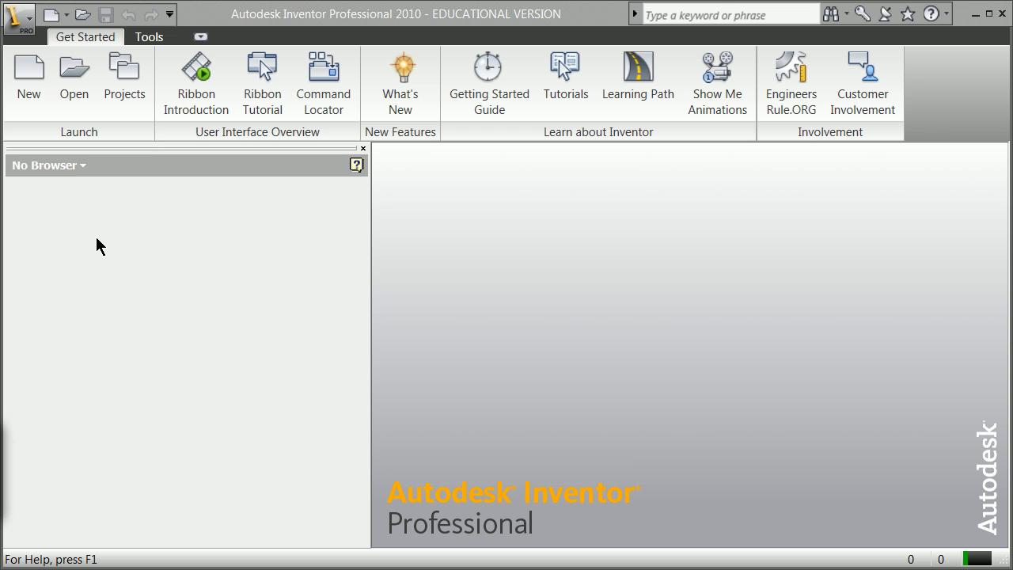
# Create a new part from the English Standard (in).ipt template
pyautogui.click(31, 93)
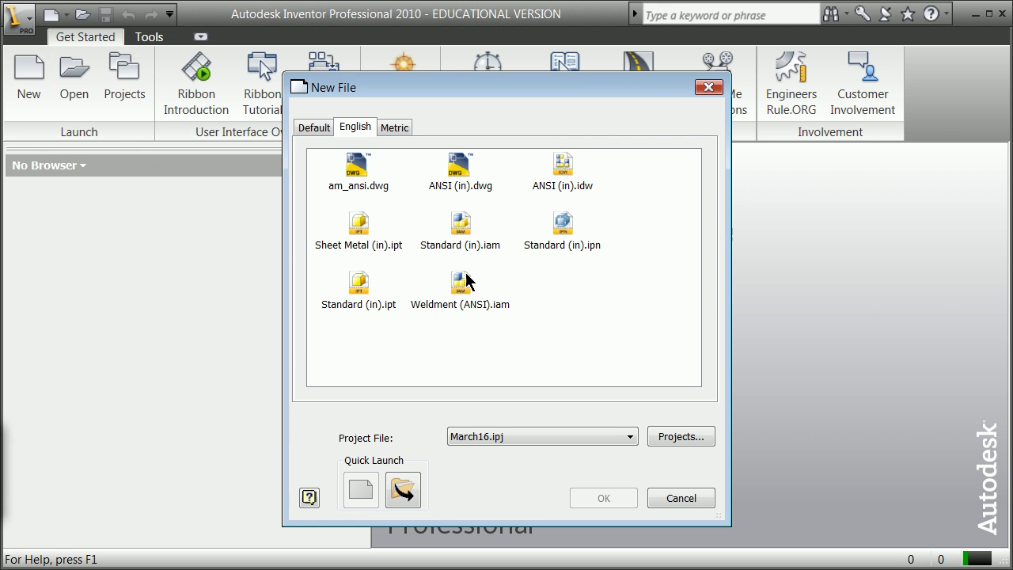
pyautogui.click(350, 291)
pyautogui.click(600, 503)
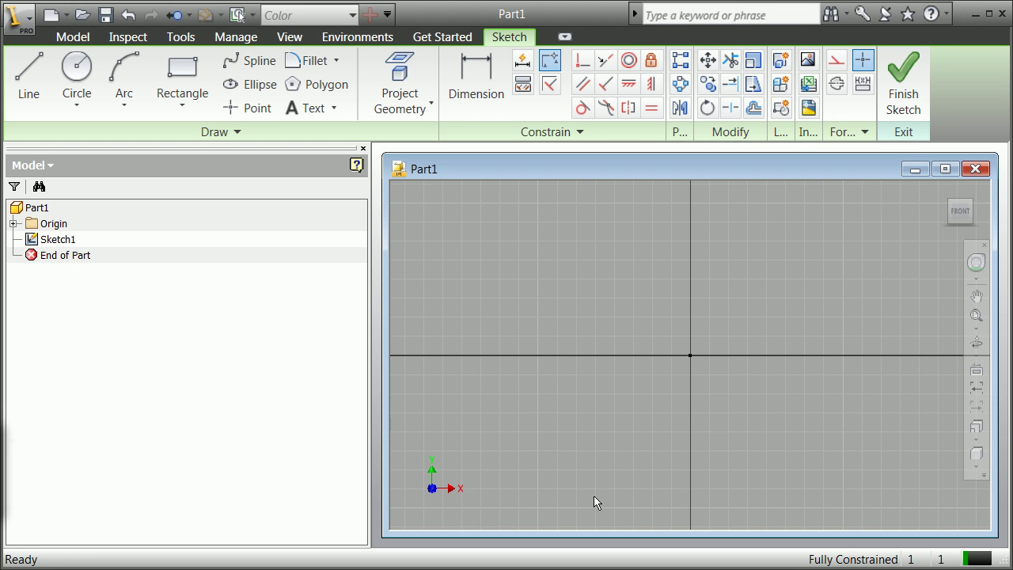
# Save the new part as Part1.ipt in the Inventor\3dframegen folder, accepting the location outside the active project
pyautogui.click(31, 17)
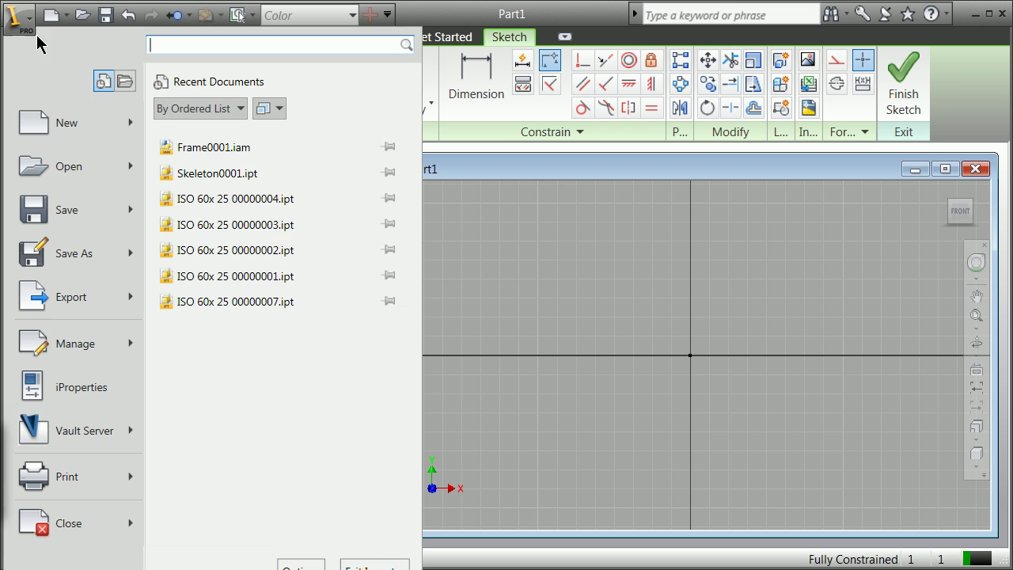
pyautogui.click(75, 263)
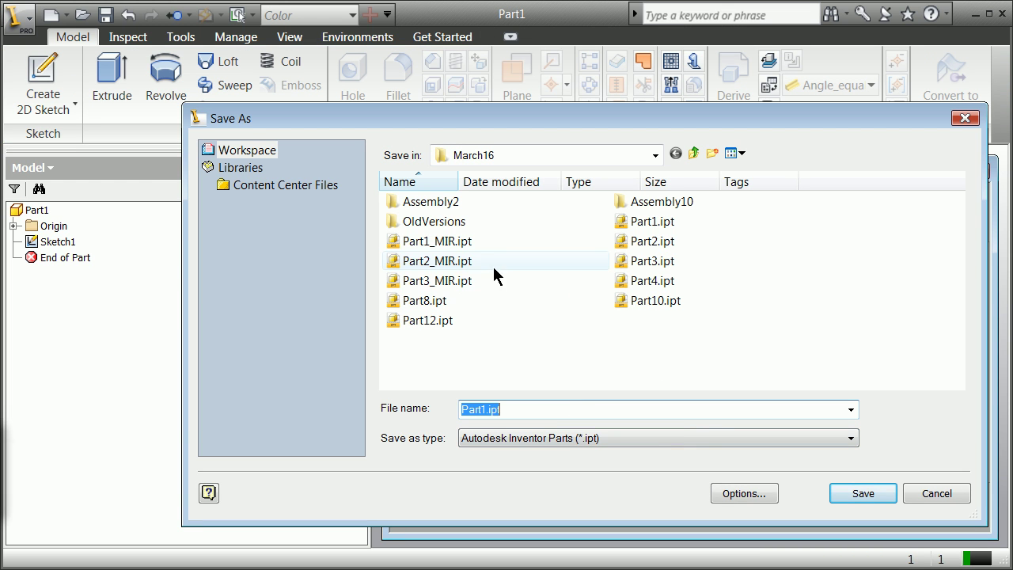
pyautogui.click(694, 153)
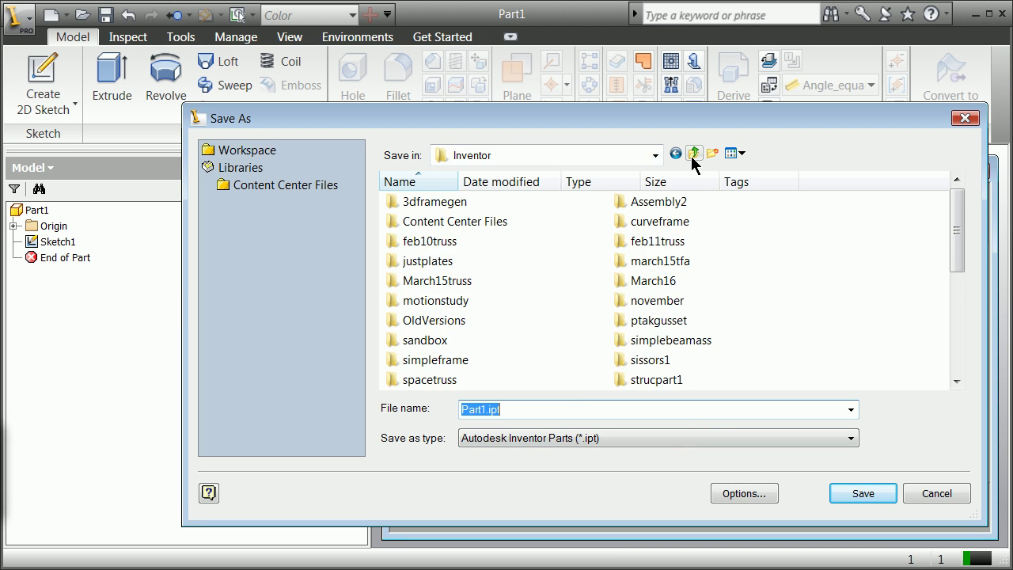
pyautogui.click(436, 204)
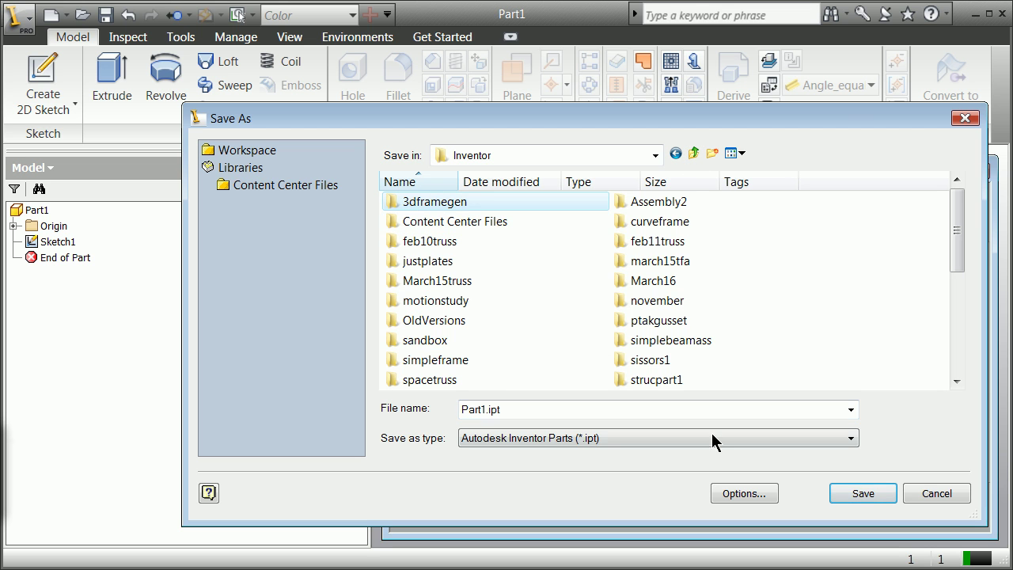
pyautogui.click(856, 493)
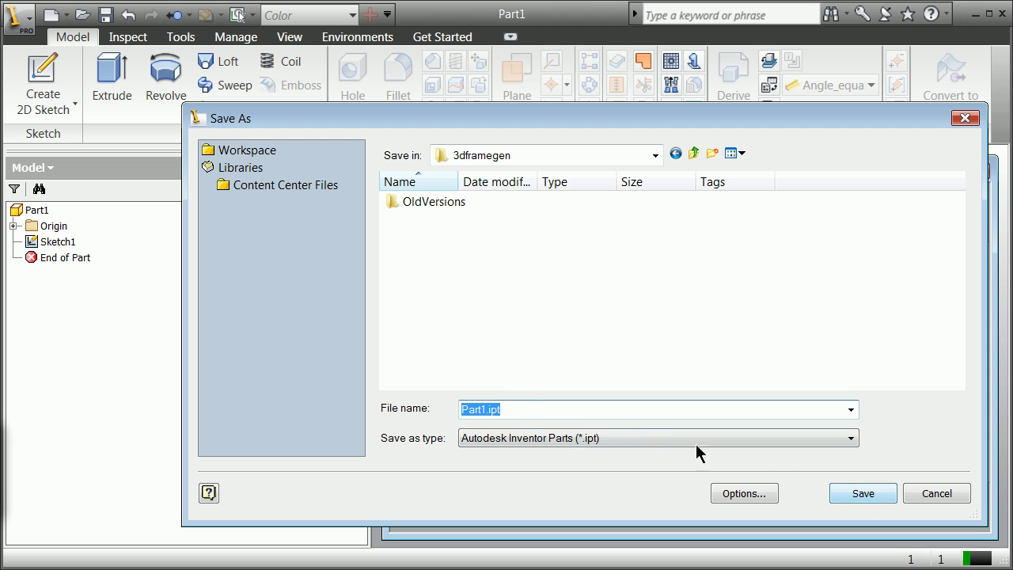
pyautogui.click(860, 495)
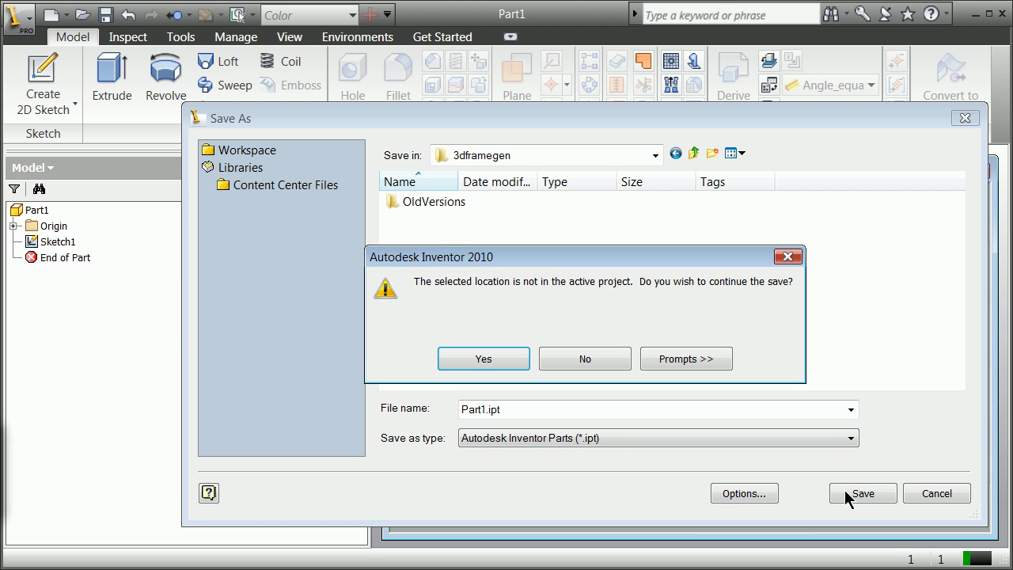
pyautogui.click(491, 360)
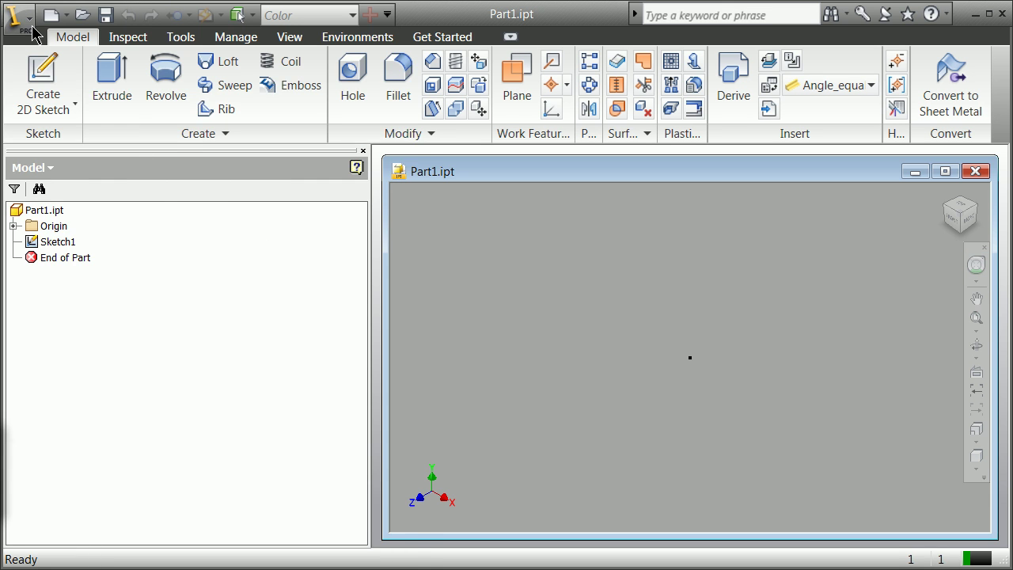
pyautogui.click(33, 31)
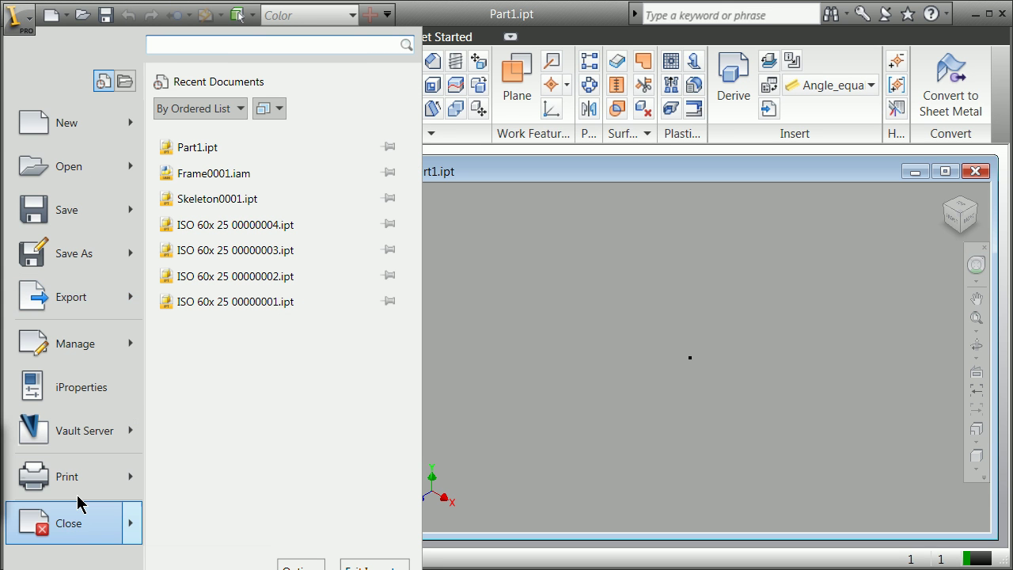
pyautogui.click(685, 382)
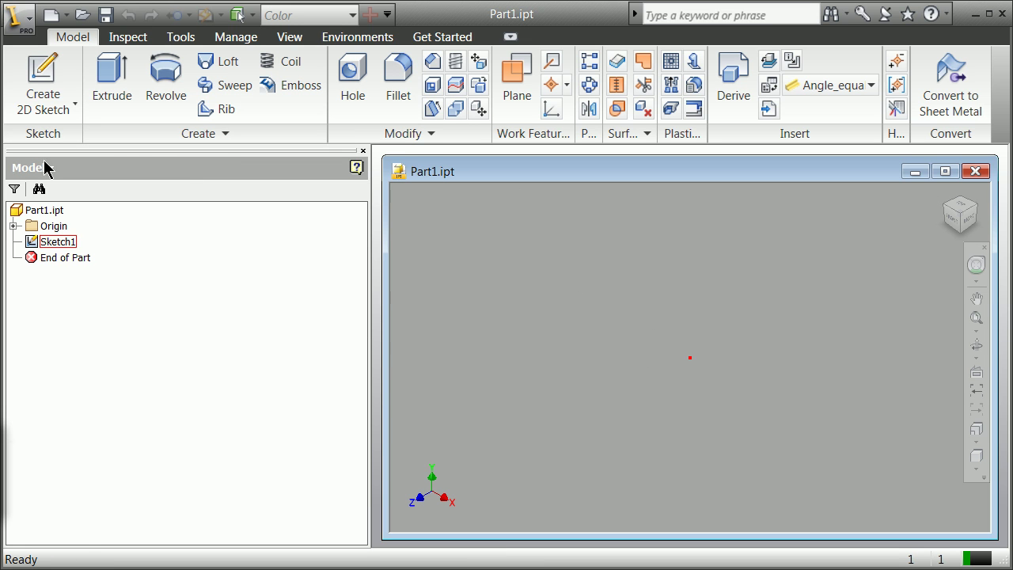
# Start a 3D sketch and open the AutoCAD drawing 3dframegen.dwg from the Inventor folder for import
pyautogui.click(68, 116)
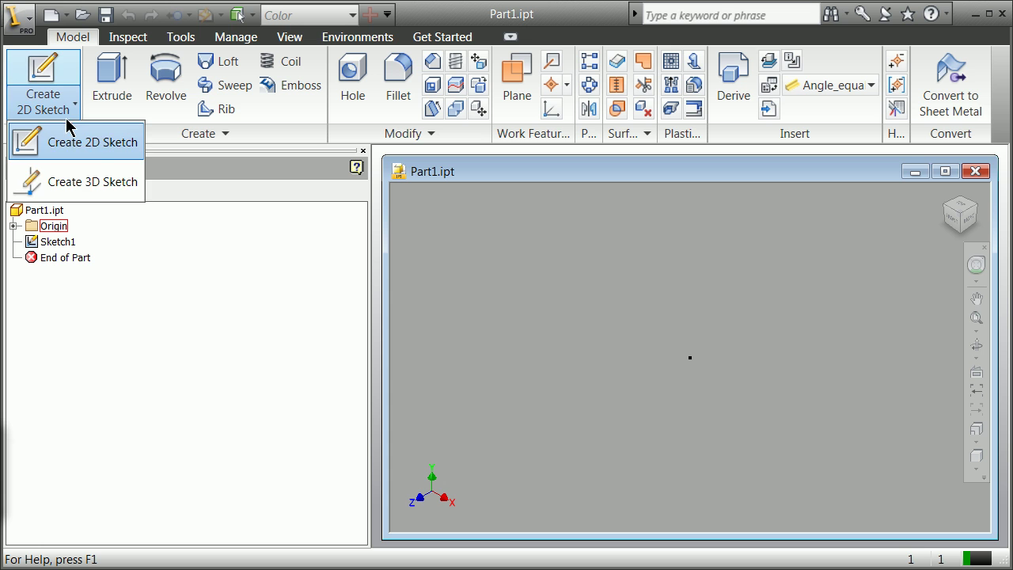
pyautogui.click(82, 177)
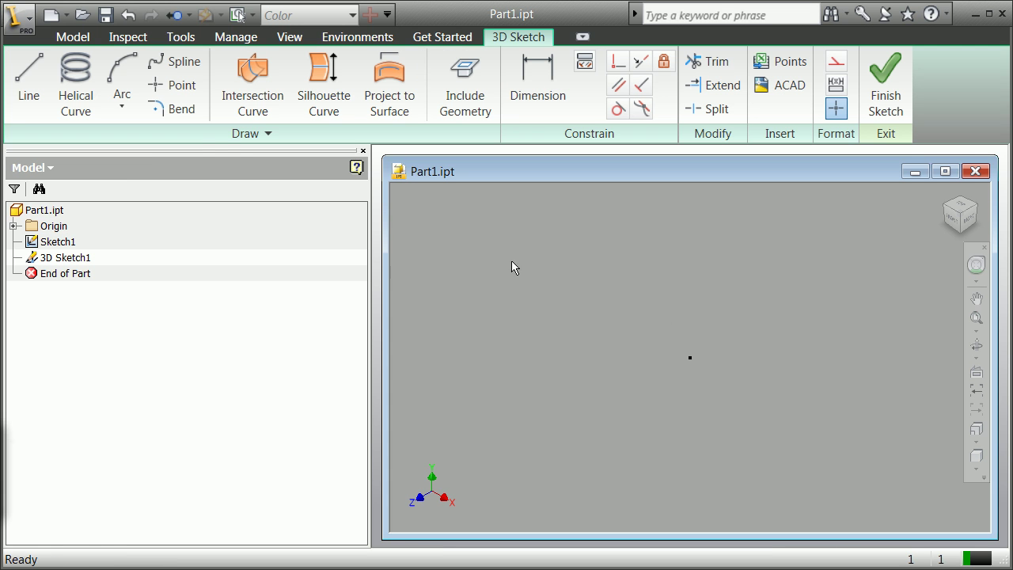
pyautogui.click(765, 88)
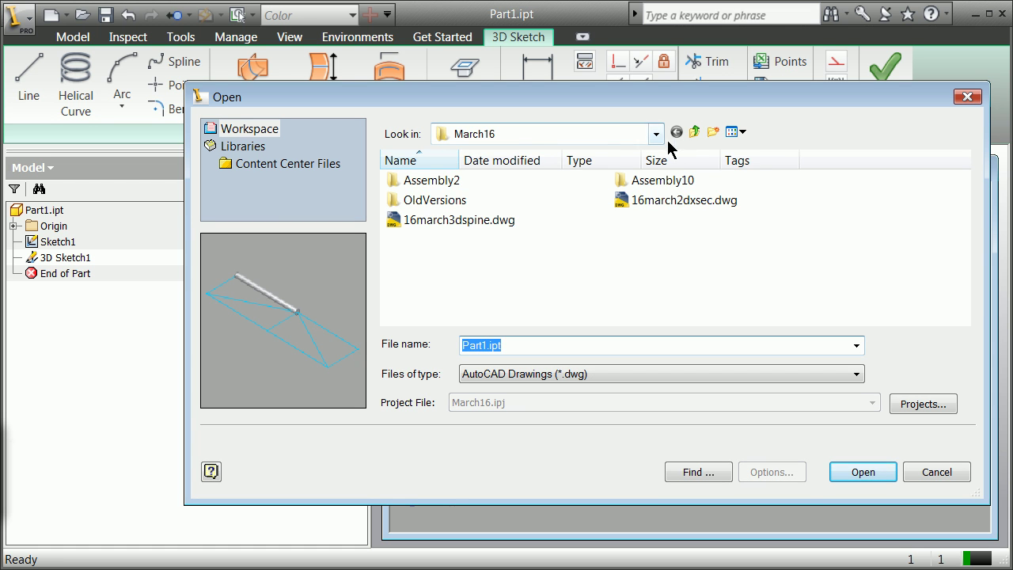
pyautogui.click(696, 133)
pyautogui.click(696, 133)
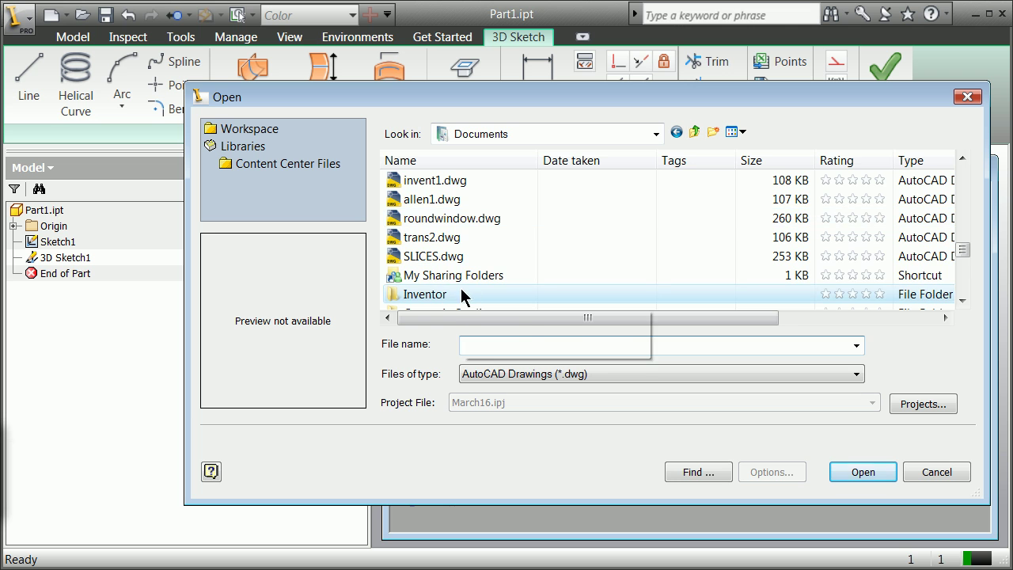
pyautogui.doubleClick(433, 295)
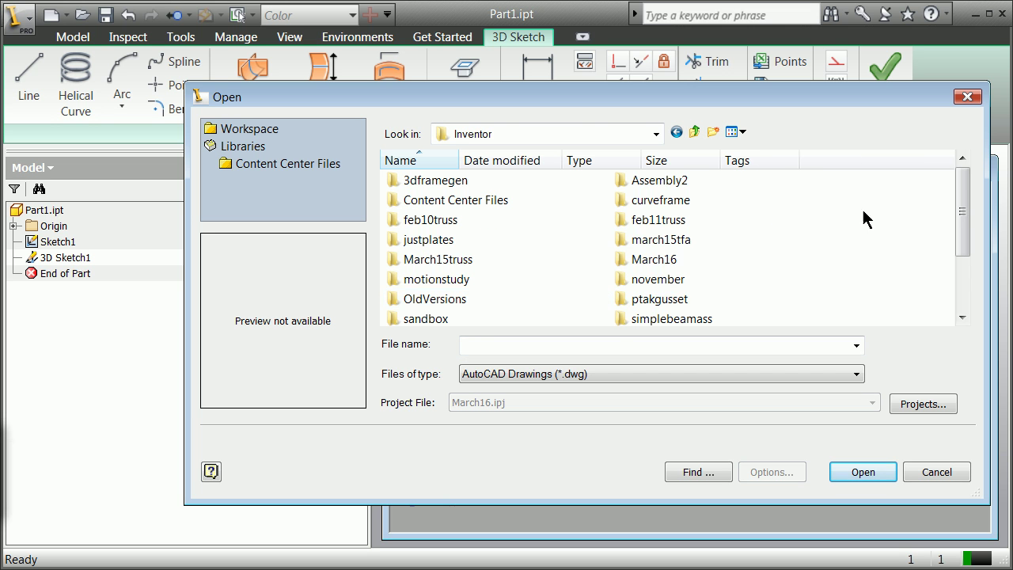
pyautogui.moveTo(959, 198); pyautogui.dragTo(977, 277)
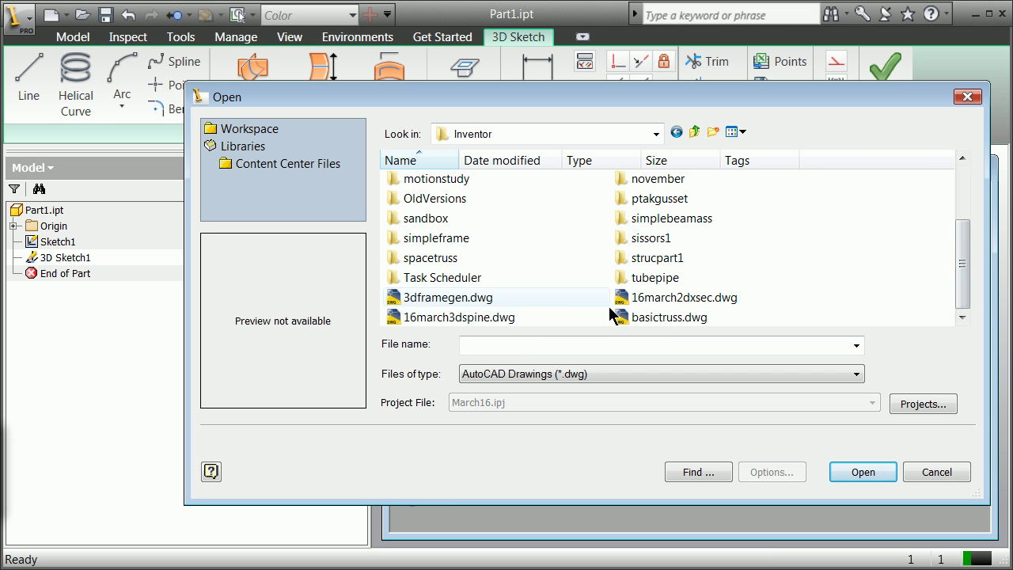
pyautogui.click(440, 304)
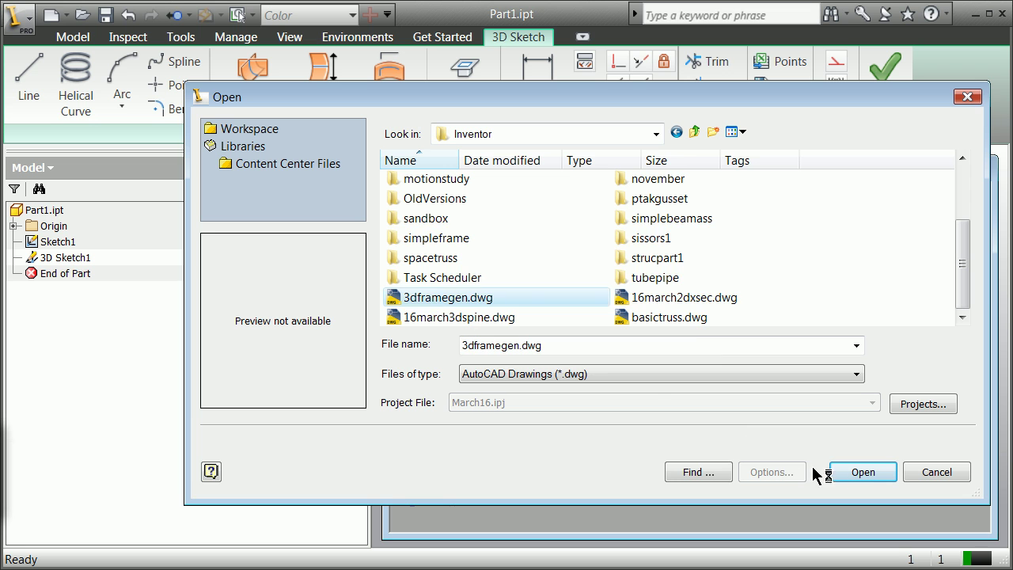
pyautogui.click(859, 472)
pyautogui.click(504, 349)
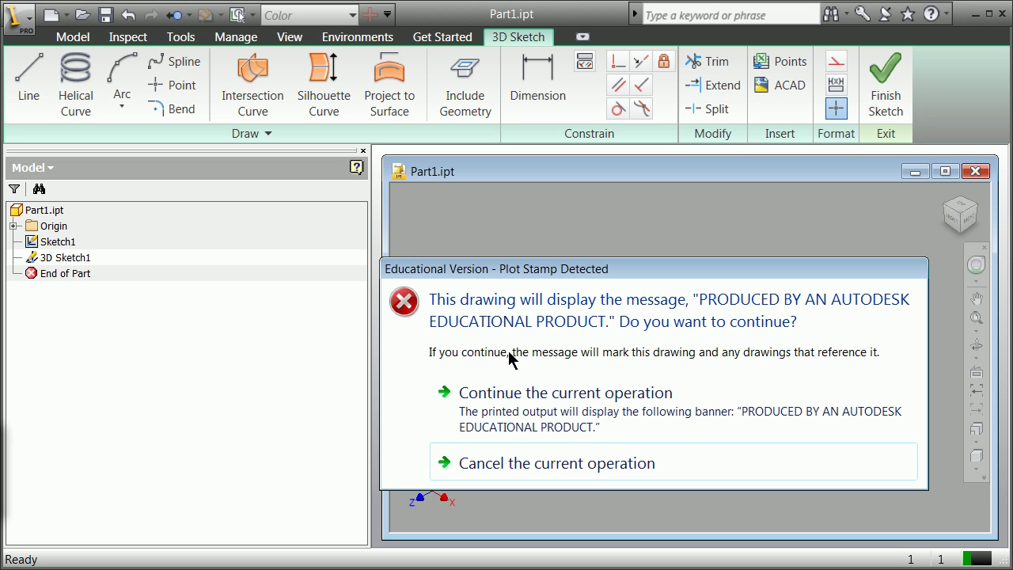
pyautogui.click(517, 467)
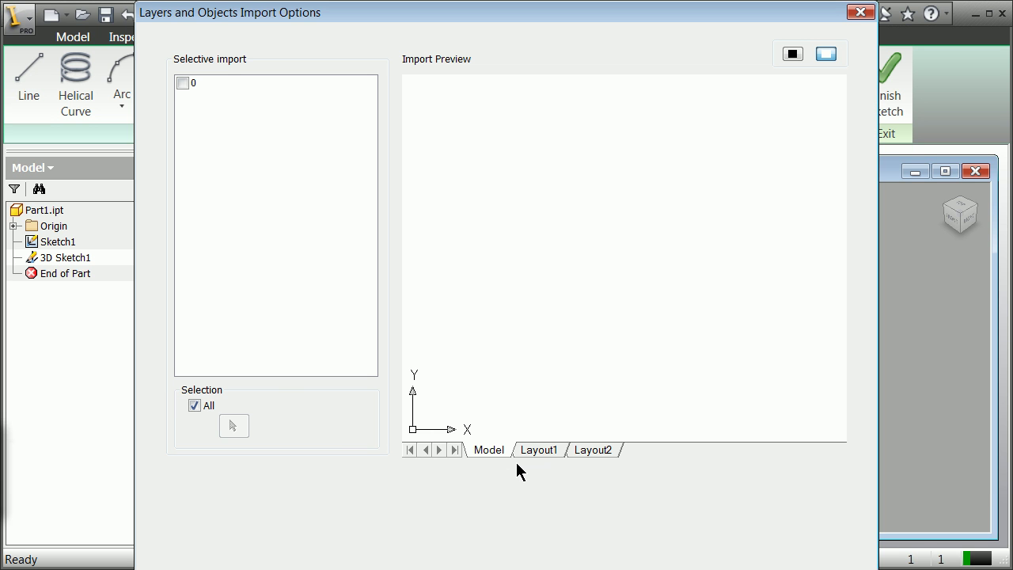
# Import layer 0 into the 3D sketch with detected inch units and constrained end points, and finish the sketch
pyautogui.click(181, 83)
pyautogui.click(183, 84)
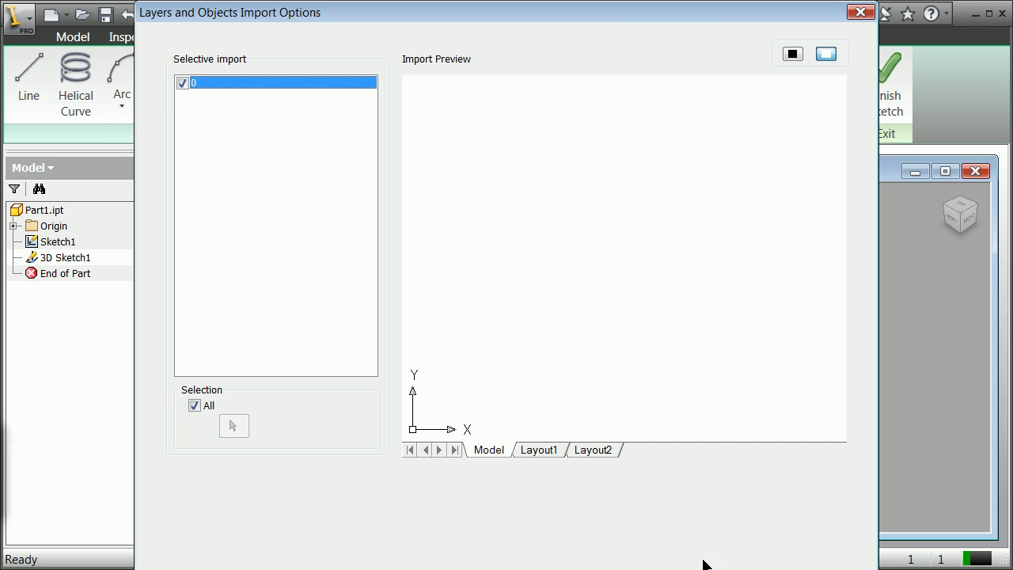
pyautogui.moveTo(570, 18); pyautogui.dragTo(626, 93)
pyautogui.press('Return')
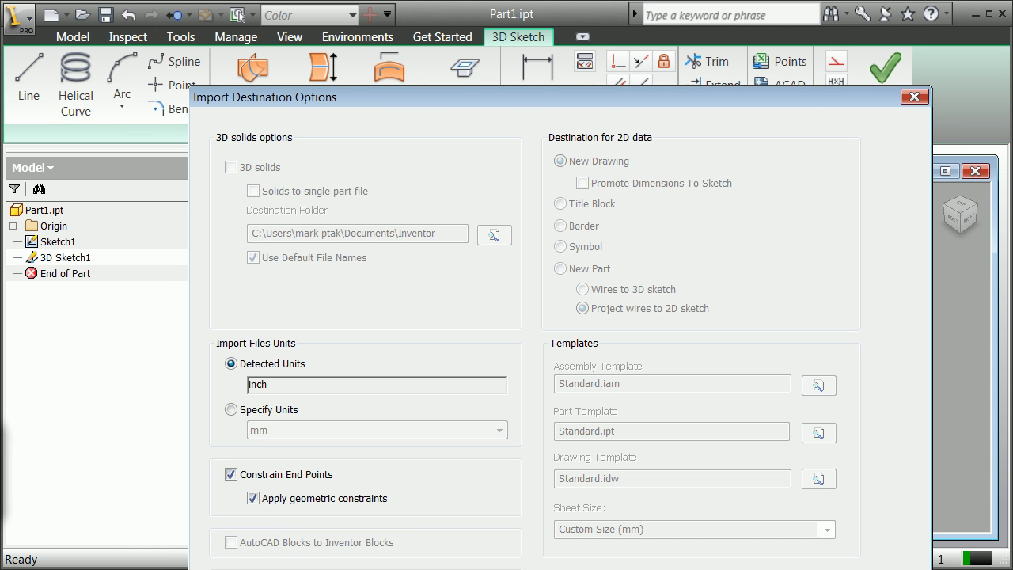
pyautogui.press('Return')
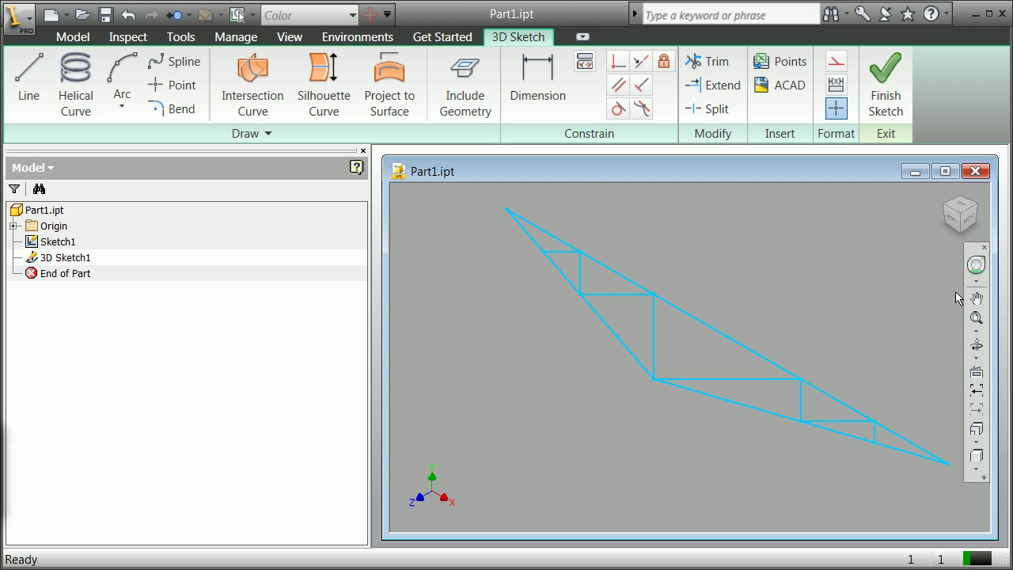
pyautogui.moveTo(961, 229); pyautogui.dragTo(959, 195)
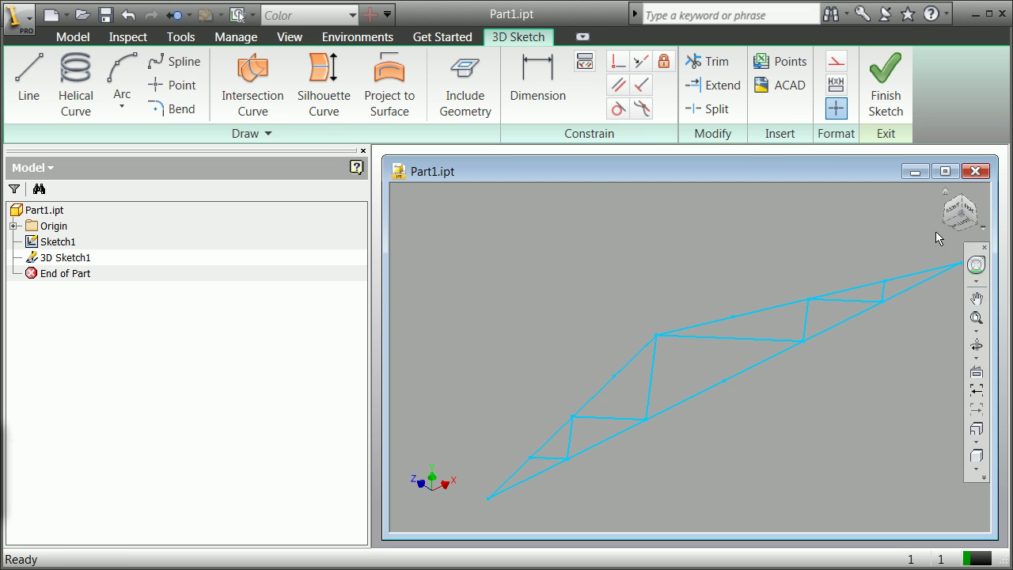
pyautogui.click(887, 93)
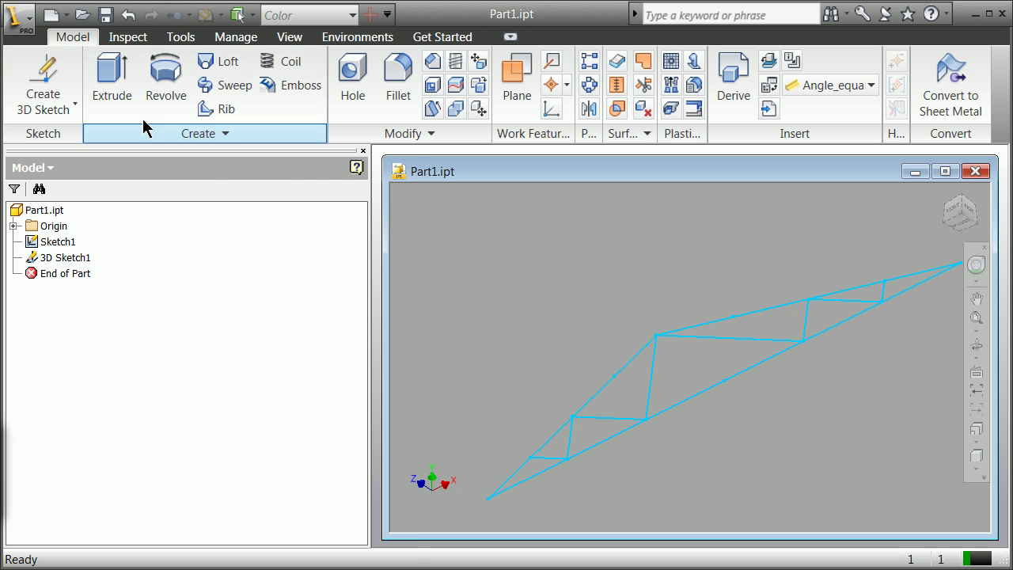
# Try to save the part over the existing Part1.ipt in the 3dframegen folder with Save As
pyautogui.click(17, 16)
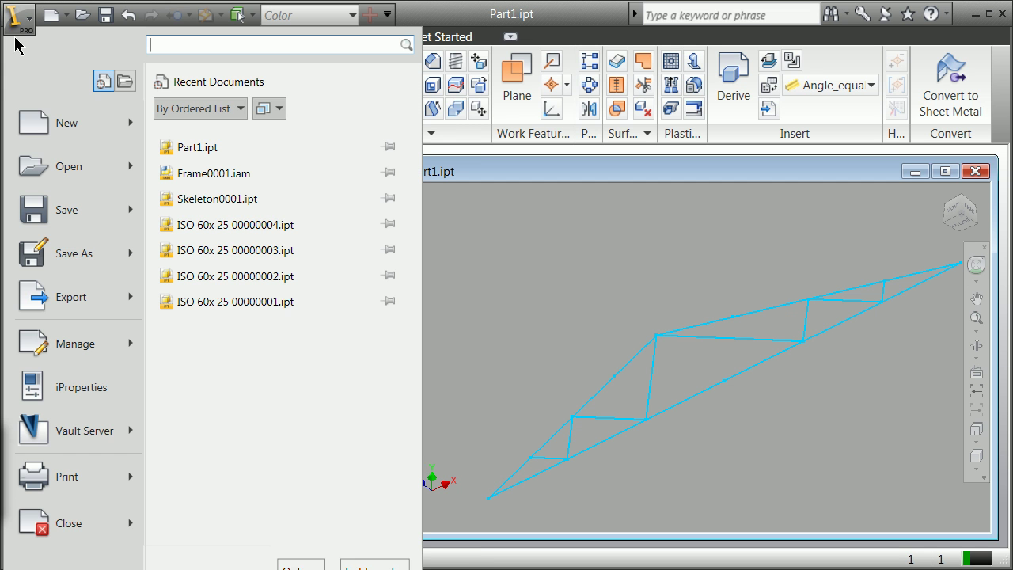
pyautogui.click(80, 254)
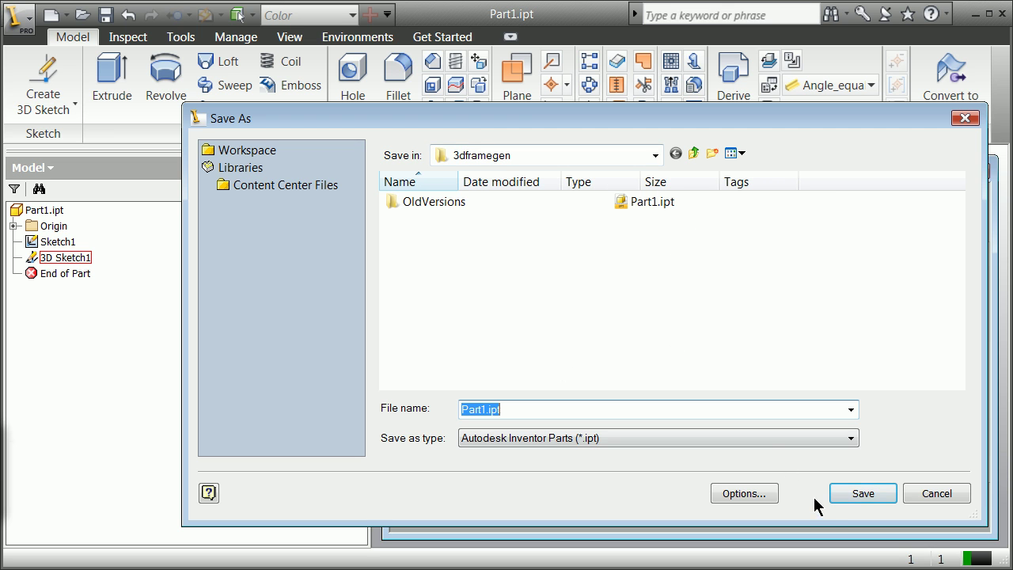
pyautogui.click(871, 499)
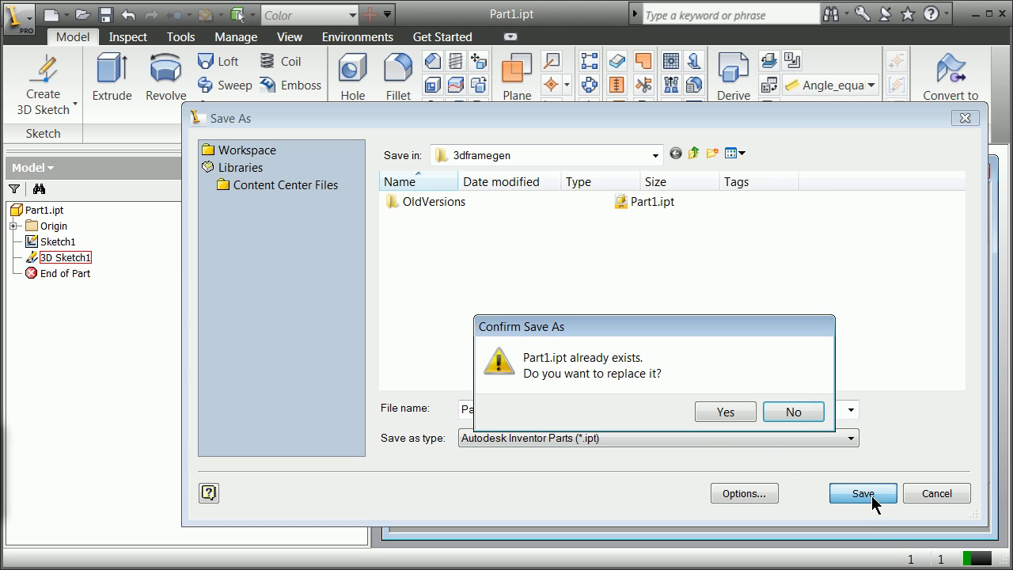
pyautogui.click(738, 414)
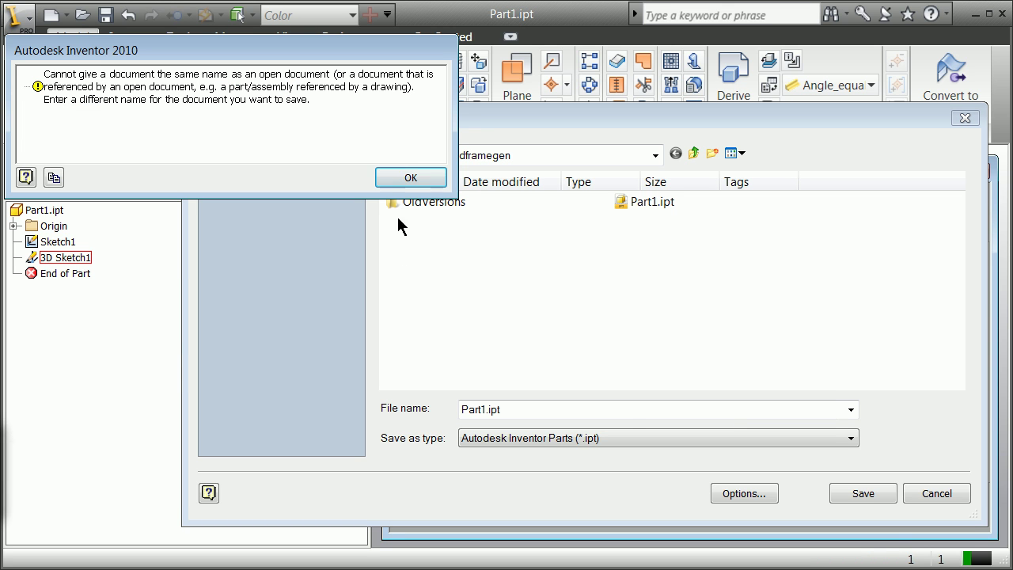
pyautogui.click(409, 177)
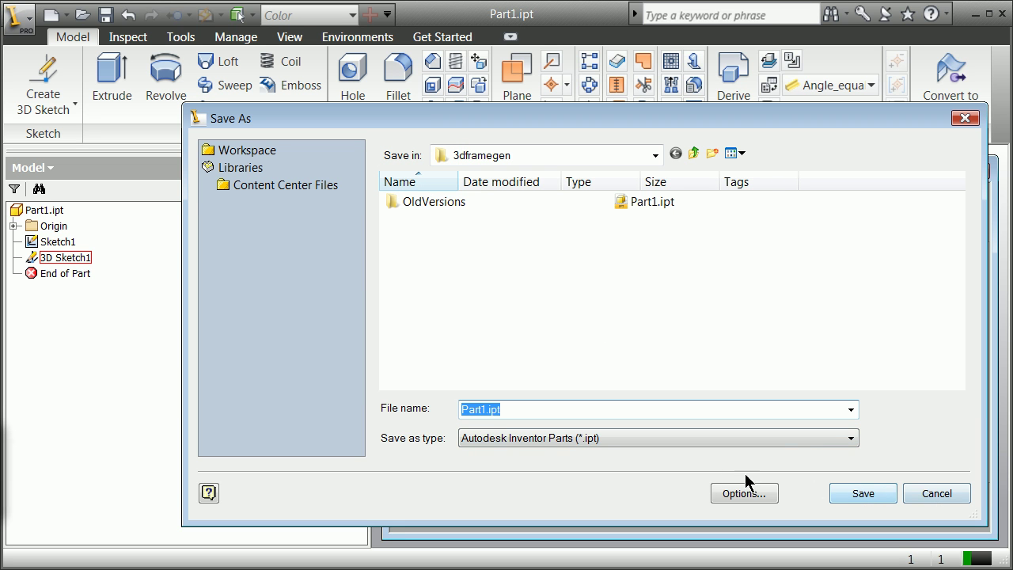
# Save the part under the name Part2.ipt in the 3dframegen folder, accepting the location outside the active project
pyautogui.click(478, 409)
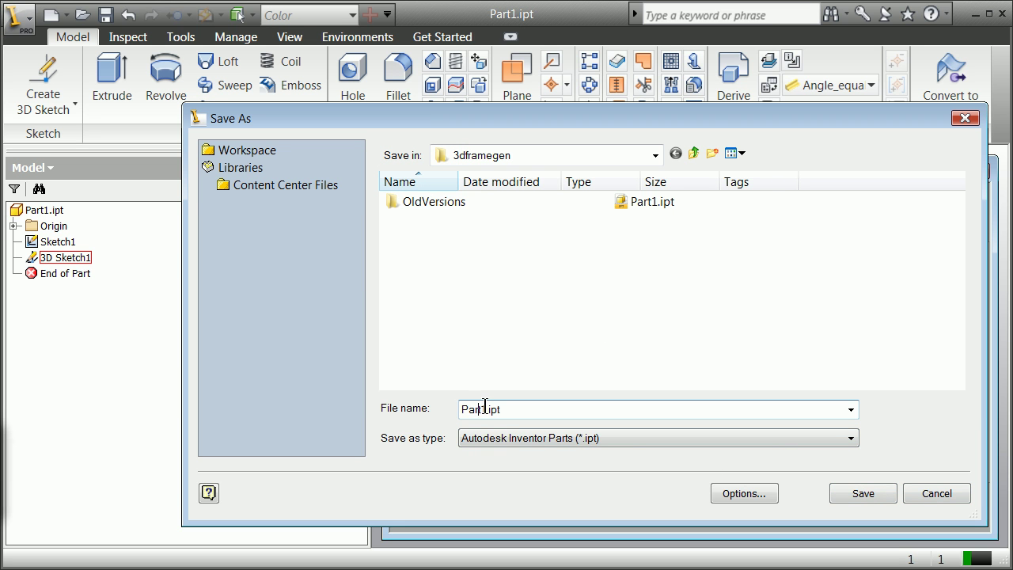
pyautogui.press('BackSpace')
pyautogui.write('2')
pyautogui.click(874, 494)
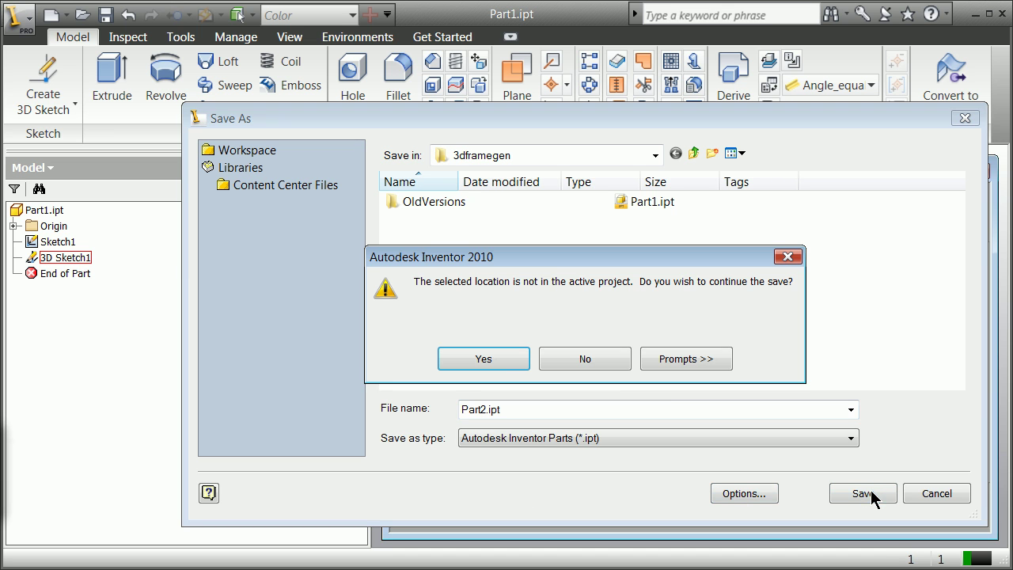
pyautogui.click(504, 364)
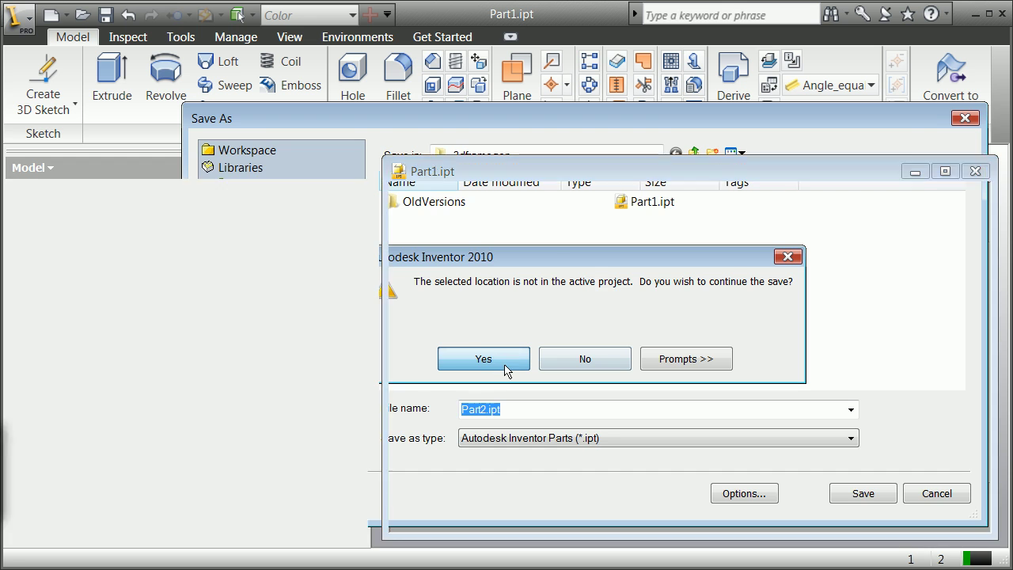
# Close the saved part and make 3dframegen the active project
pyautogui.click(976, 170)
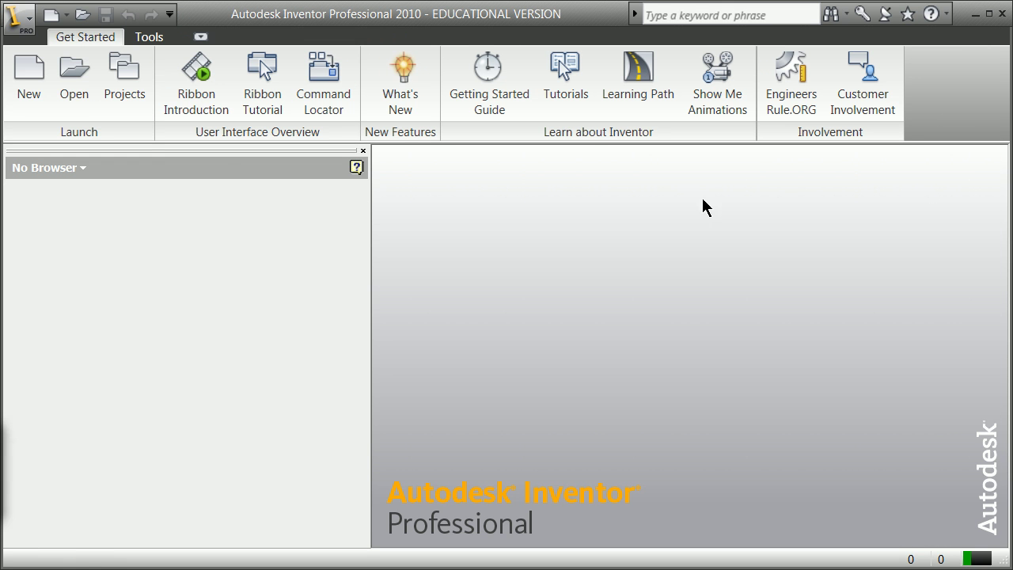
pyautogui.click(120, 82)
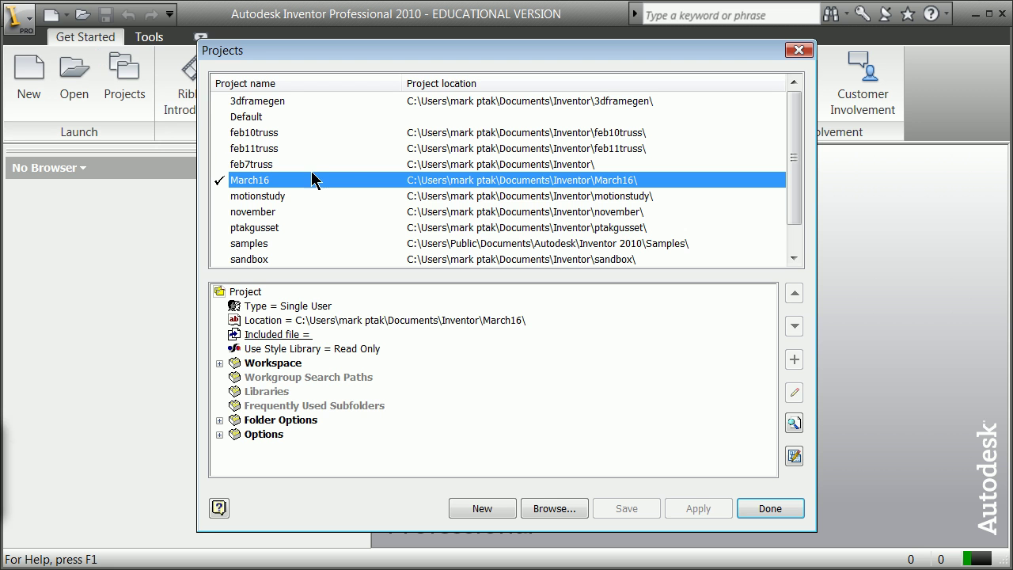
pyautogui.doubleClick(261, 102)
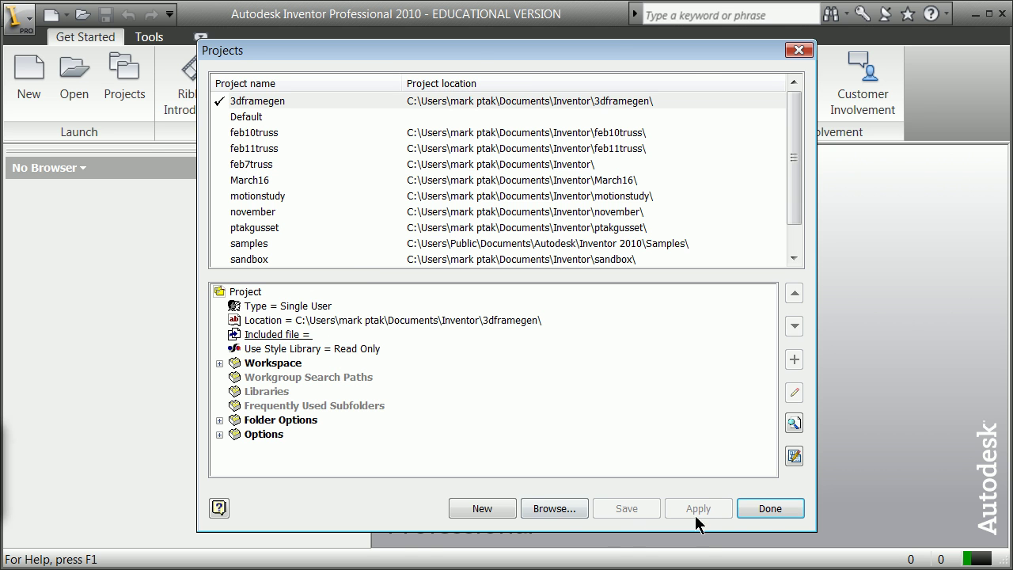
pyautogui.click(767, 509)
# Create a new assembly from the English template Standard (in).iam
pyautogui.click(29, 76)
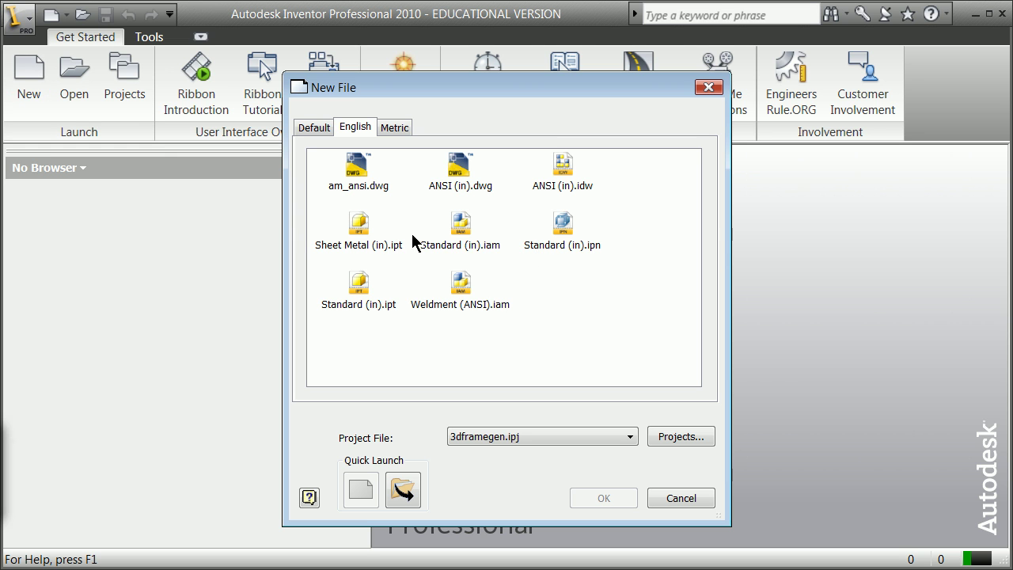
pyautogui.click(444, 240)
pyautogui.click(604, 498)
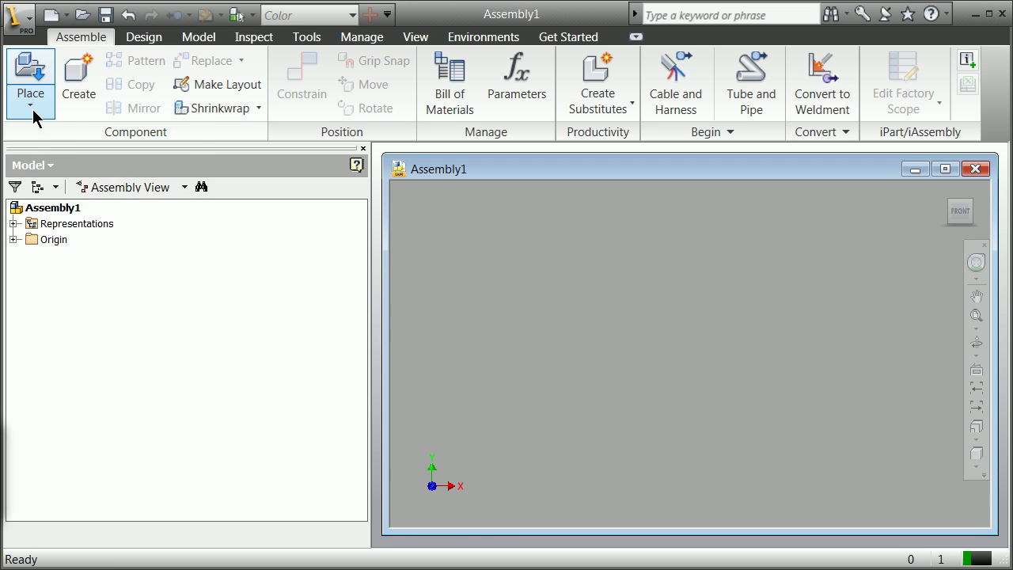
# Place a single instance of Part2.ipt in the assembly, accepting the educational watermark
pyautogui.click(33, 109)
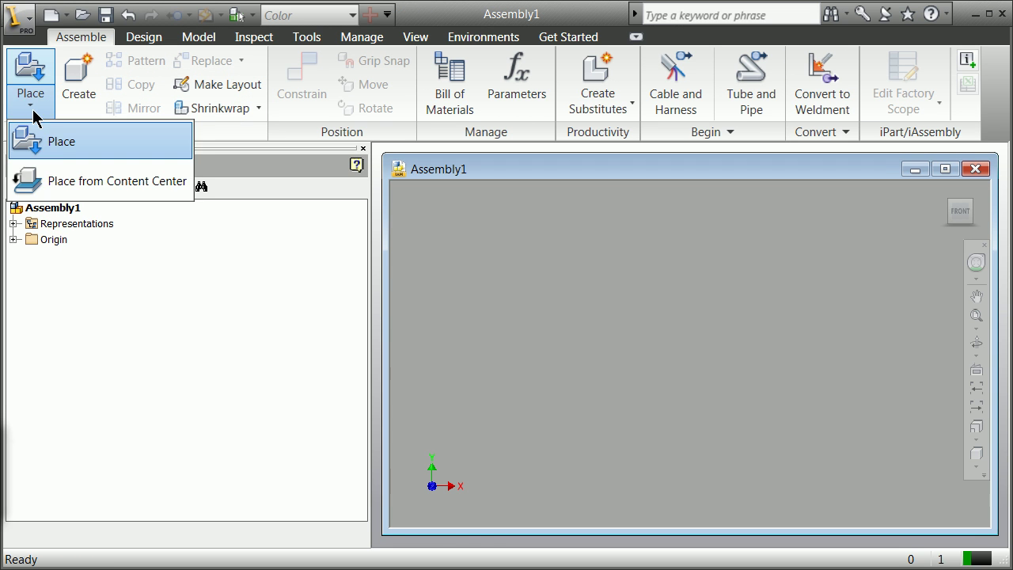
pyautogui.click(57, 148)
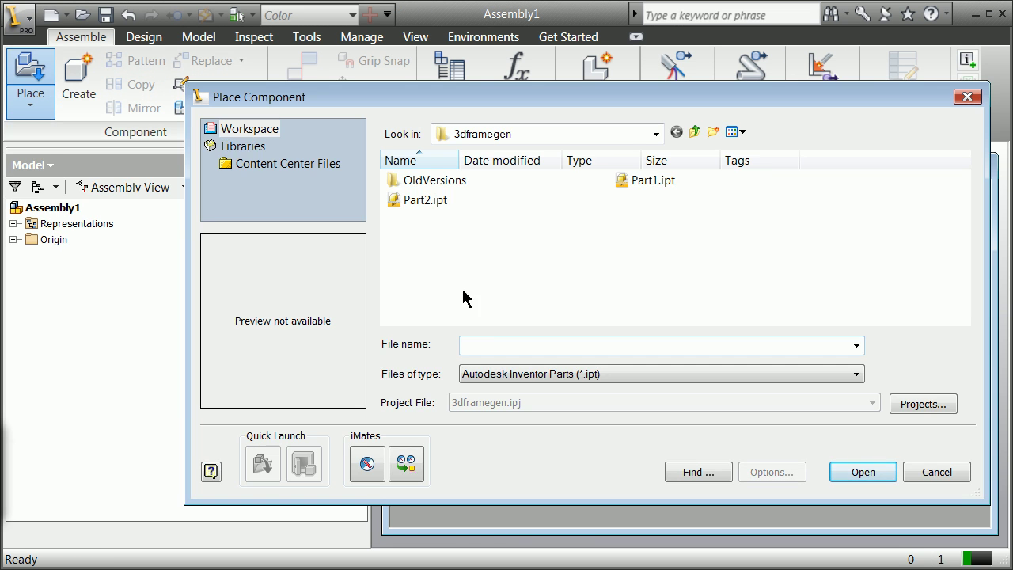
pyautogui.click(424, 202)
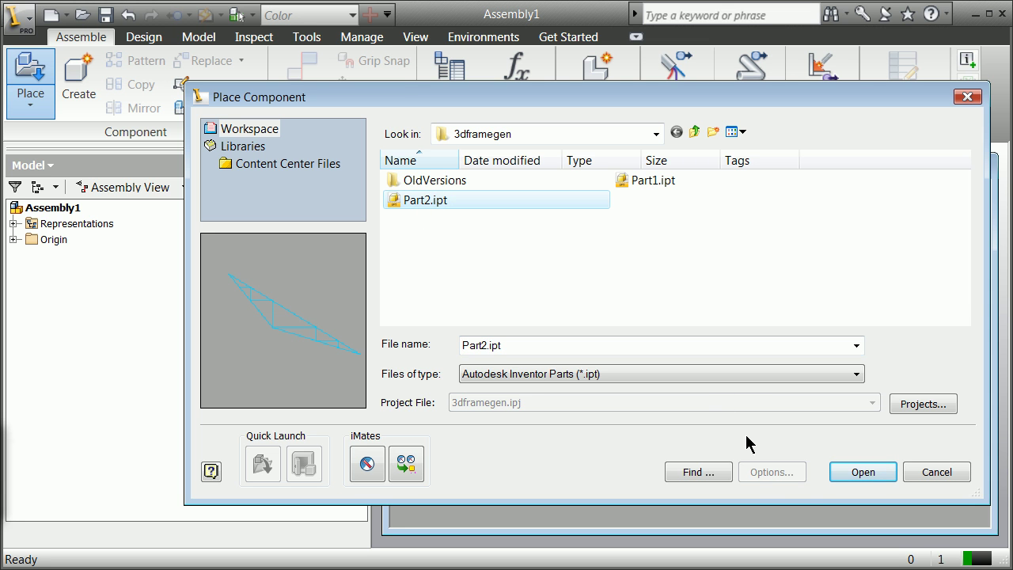
pyautogui.click(863, 472)
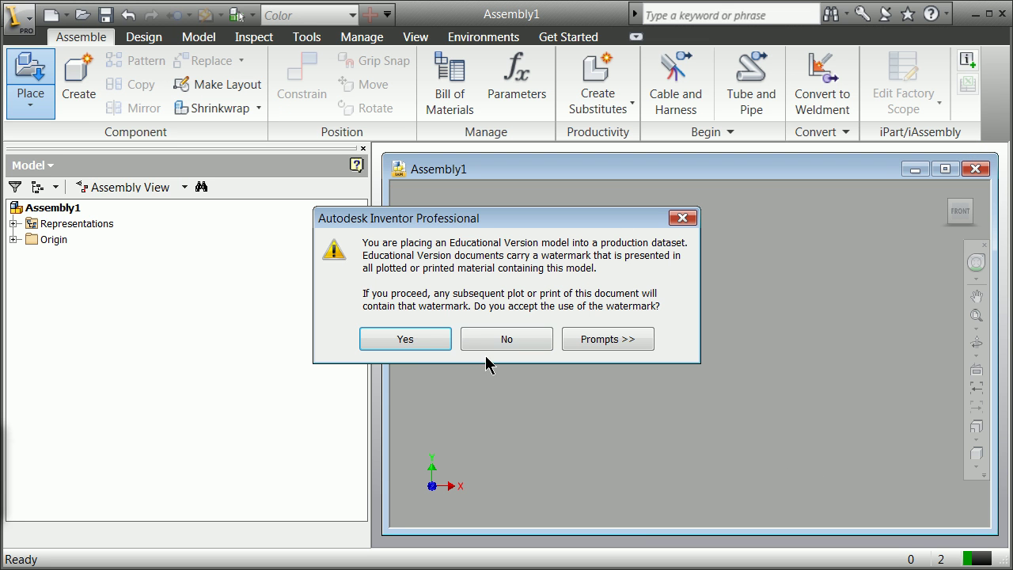
pyautogui.click(420, 340)
pyautogui.click(652, 324)
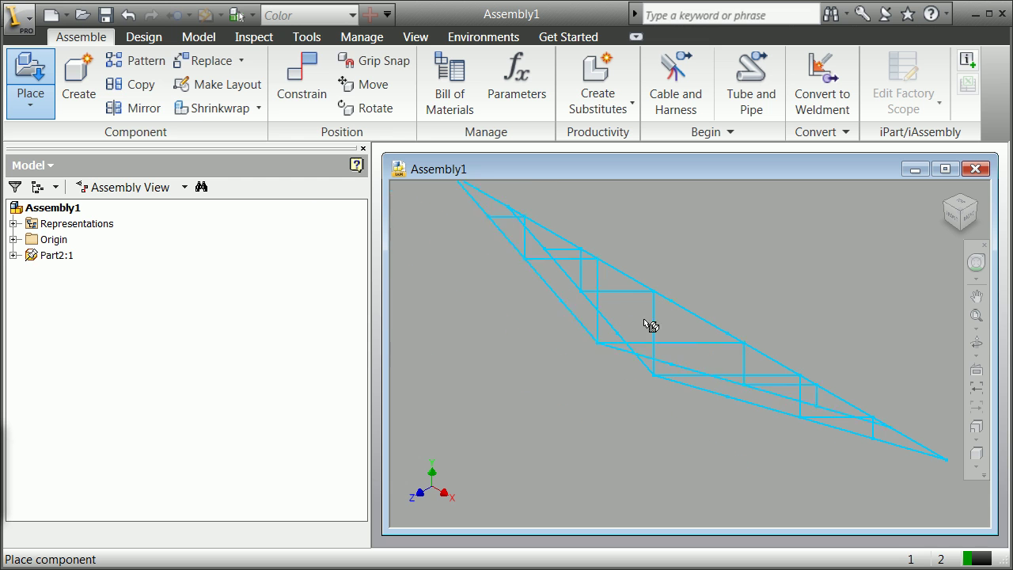
pyautogui.rightClick(694, 310)
pyautogui.click(716, 316)
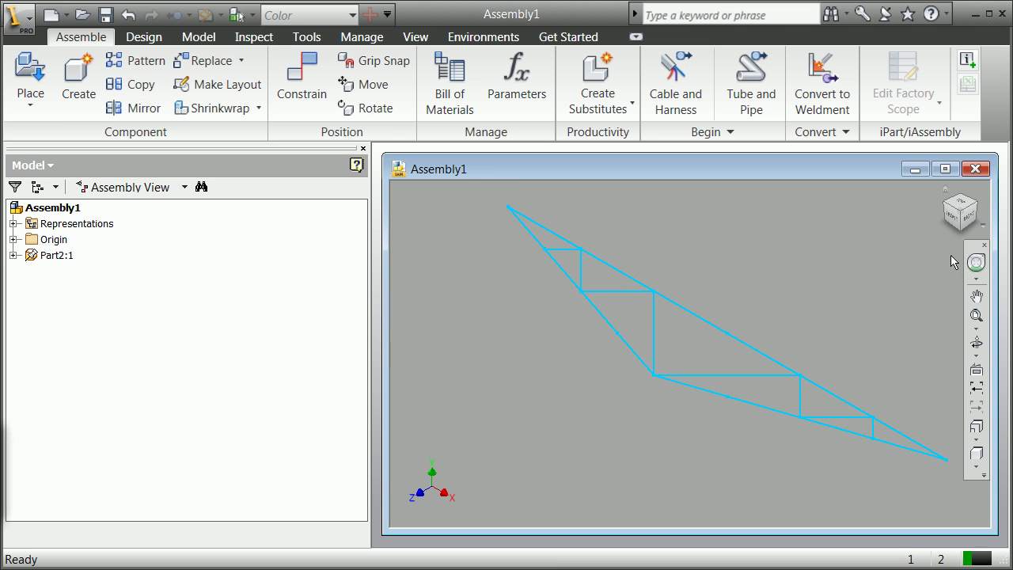
# Save the assembly as Assembly1.iam in the 3dframegen folder, accepting the educational-version warning
pyautogui.click(950, 225)
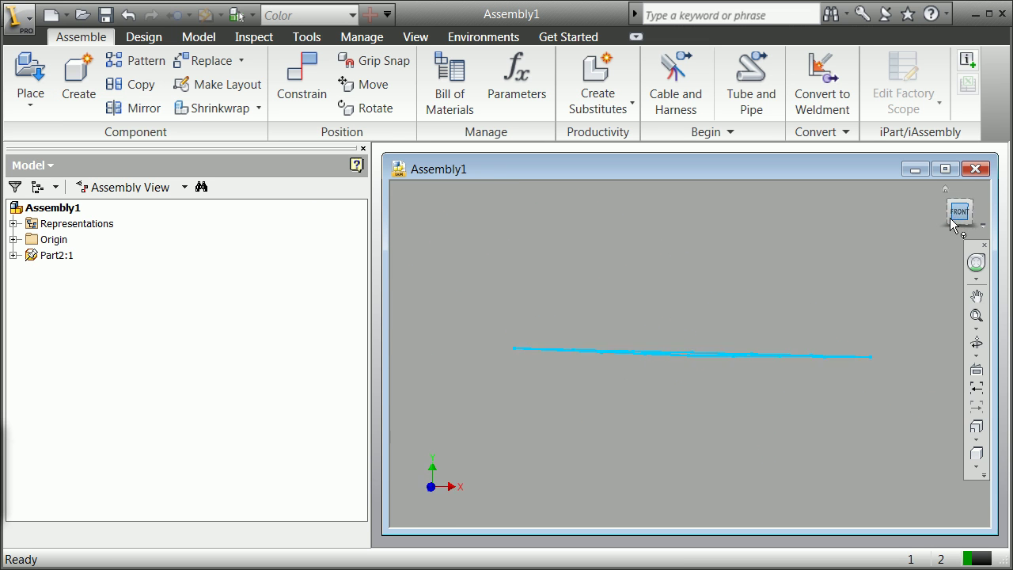
pyautogui.click(962, 194)
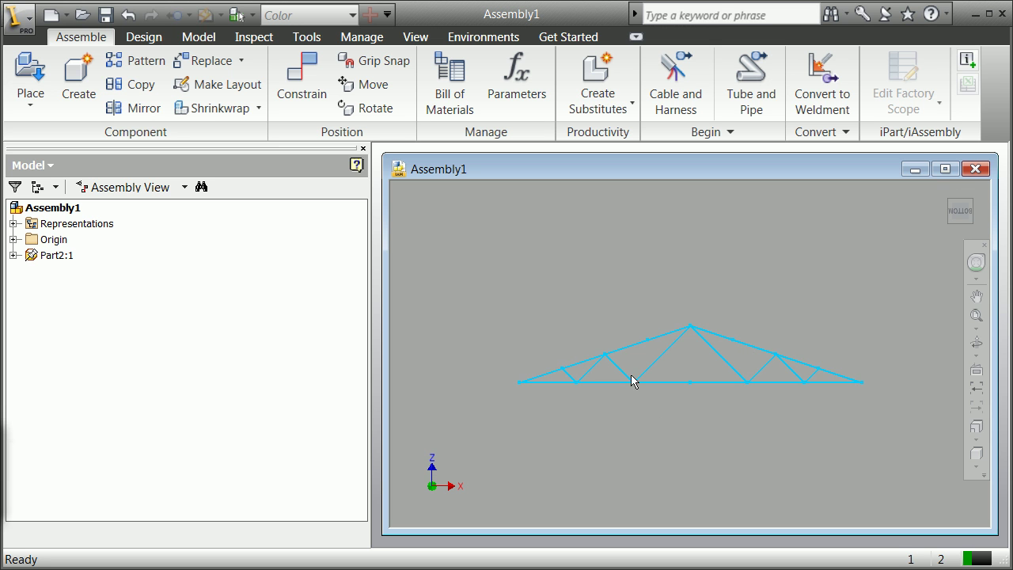
pyautogui.scroll(3, 651, 370)
pyautogui.scroll(-2, 658, 366)
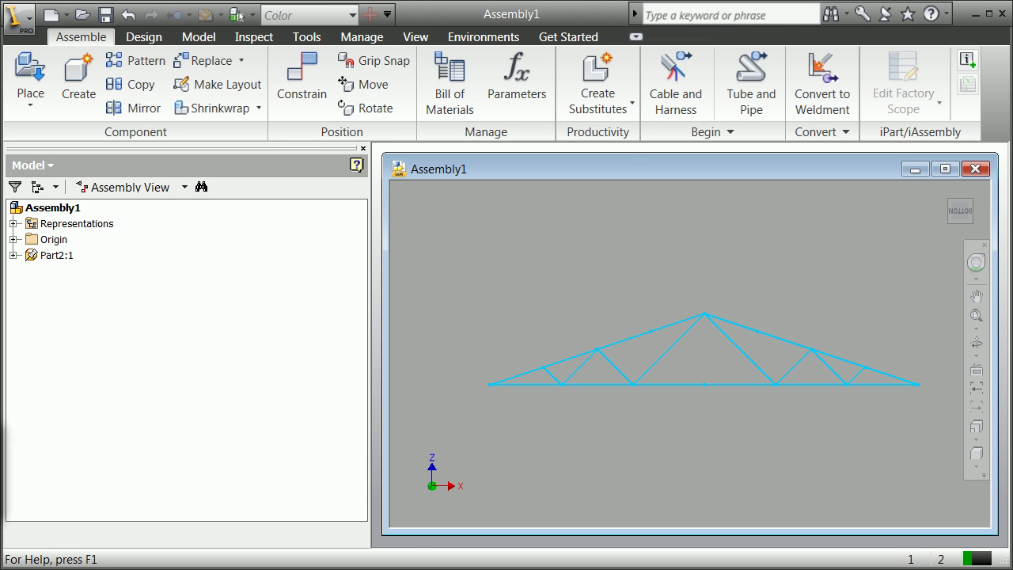
pyautogui.click(17, 19)
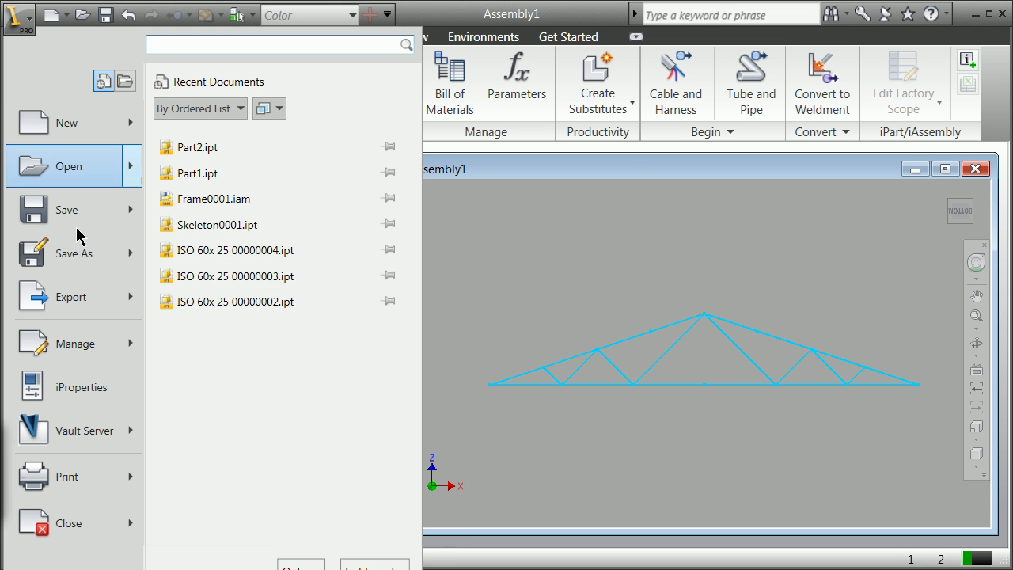
pyautogui.click(83, 253)
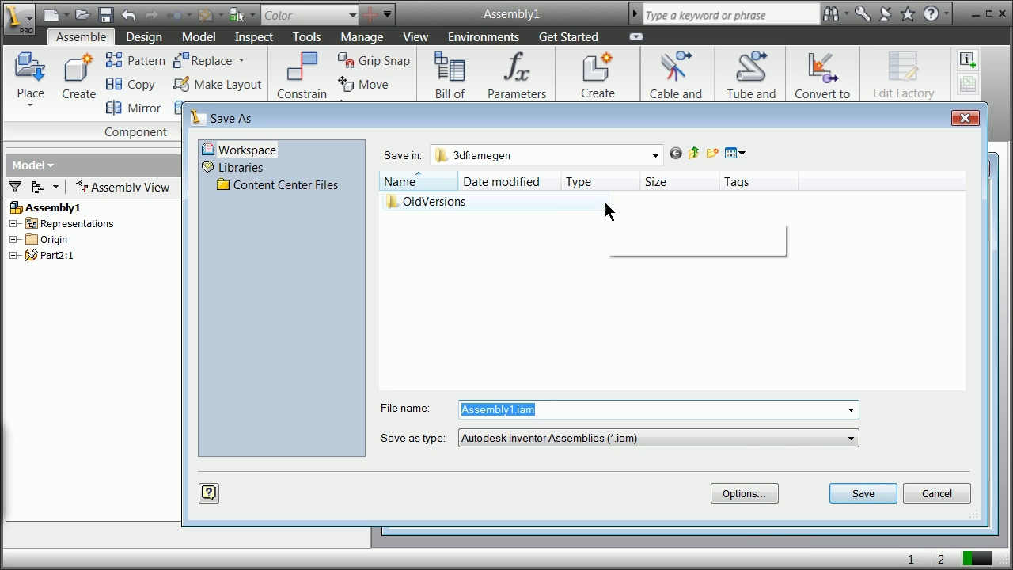
pyautogui.click(877, 495)
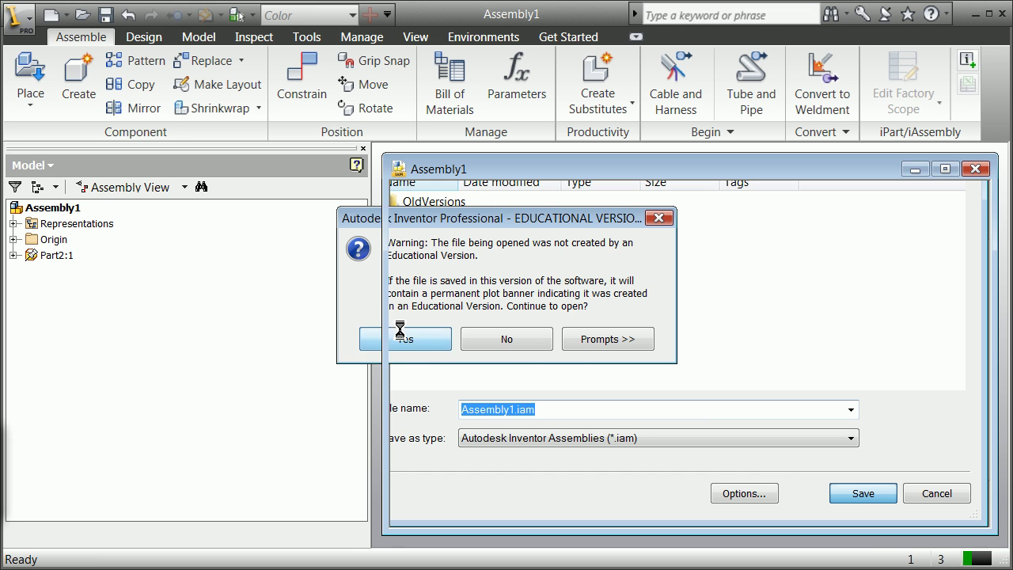
pyautogui.click(402, 339)
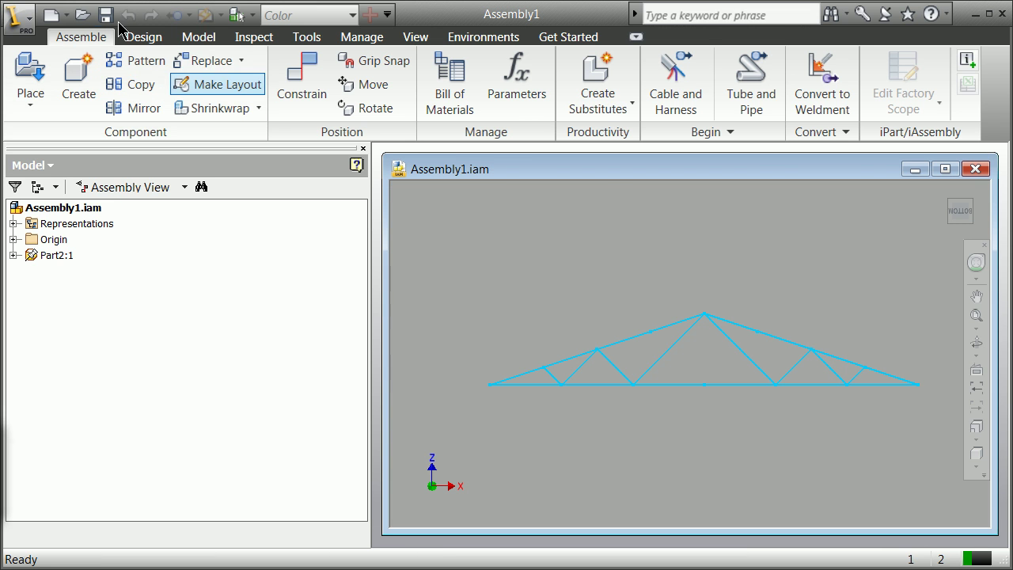
# Start Insert Frame and choose the ISO 1035/3 - 1980 hot-rolled flat bar family for the members
pyautogui.click(158, 36)
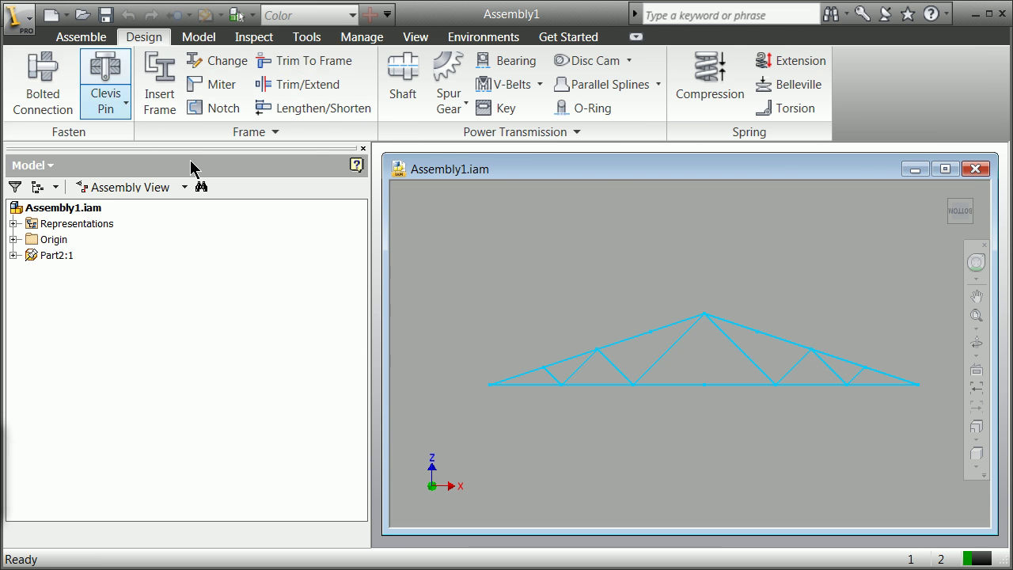
pyautogui.click(152, 91)
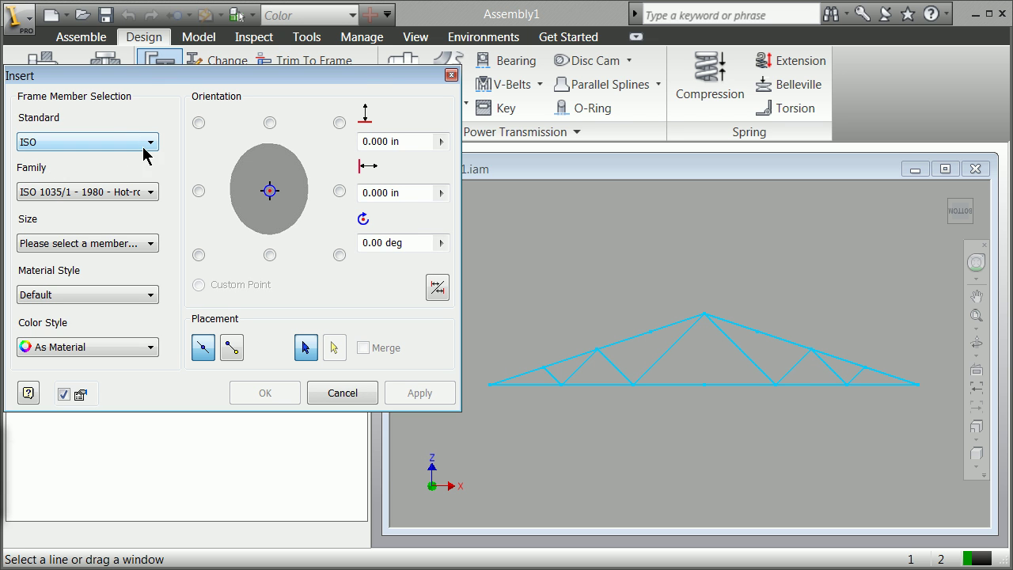
pyautogui.click(143, 193)
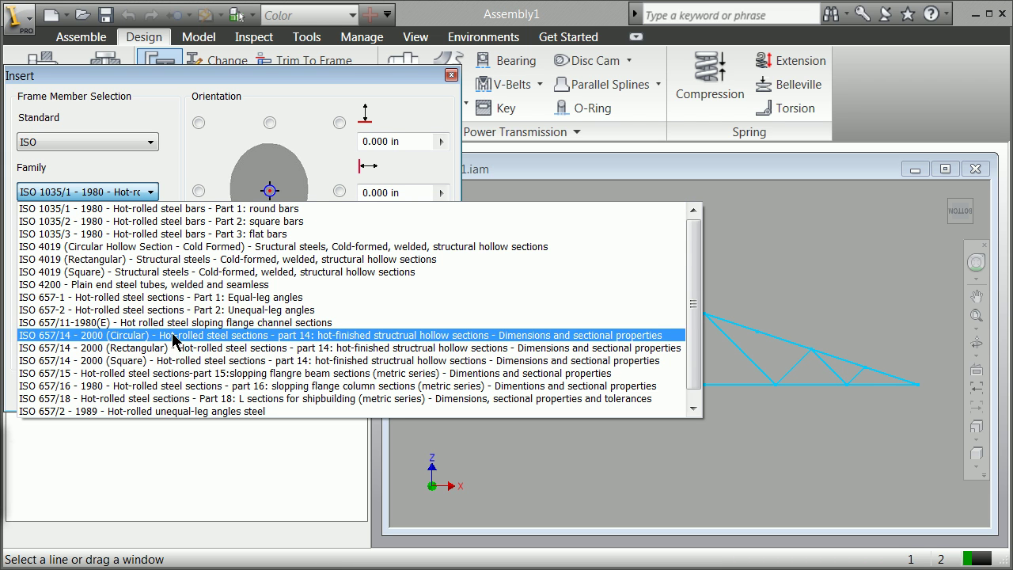
pyautogui.click(145, 234)
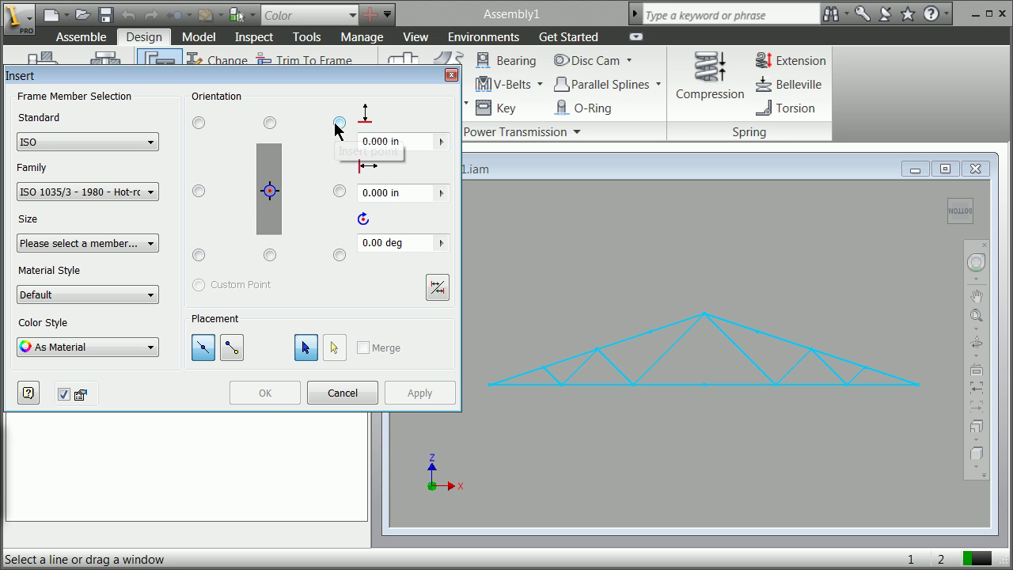
# Set the member's insertion point to the middle of the right side and choose size 20x 5
pyautogui.click(338, 123)
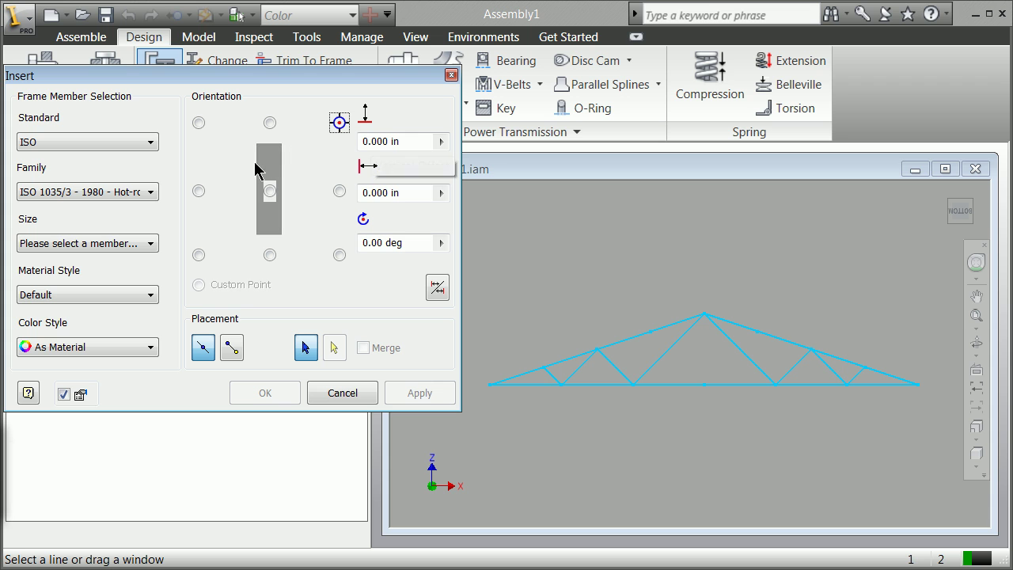
pyautogui.click(341, 192)
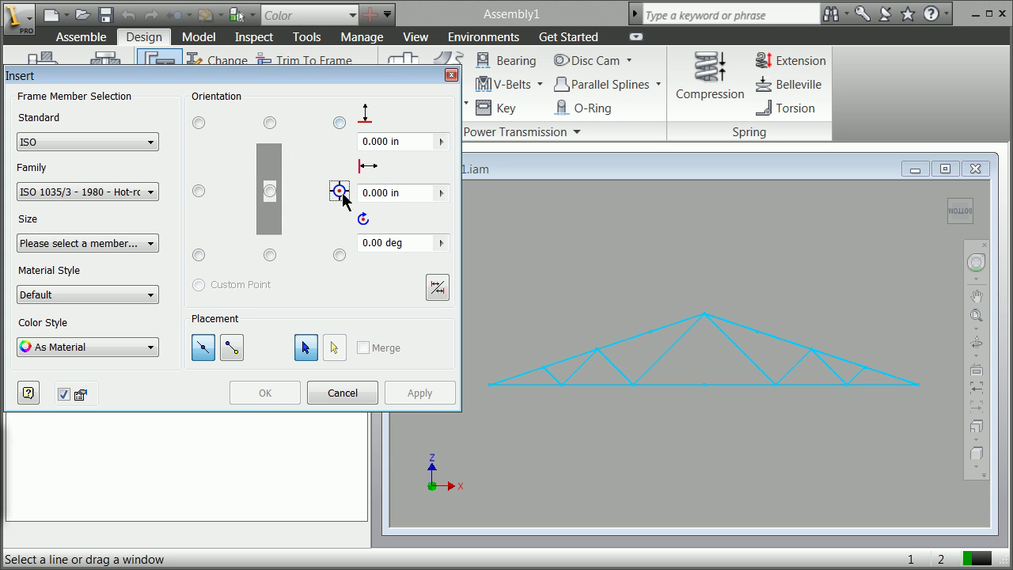
pyautogui.click(123, 247)
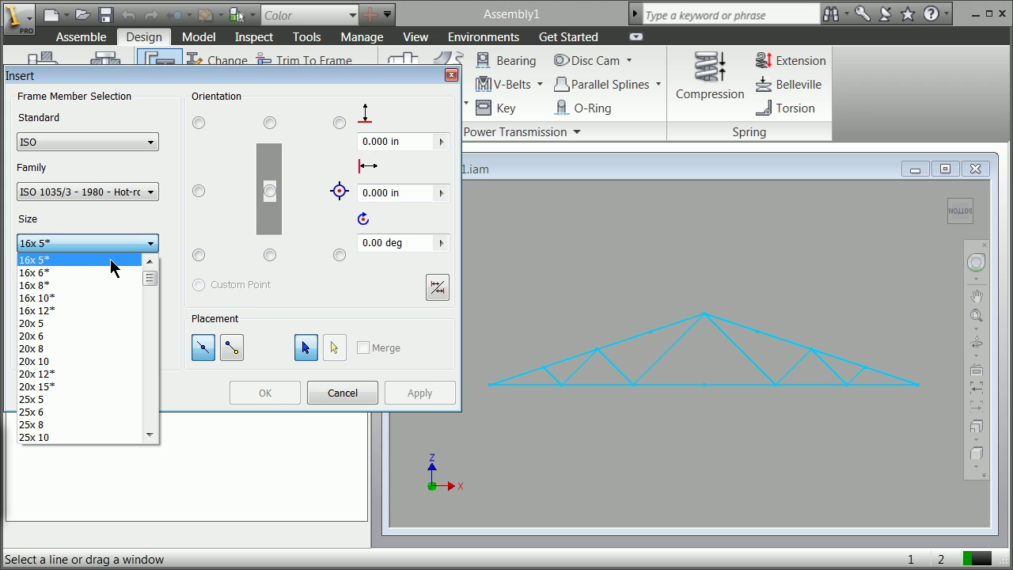
pyautogui.click(68, 323)
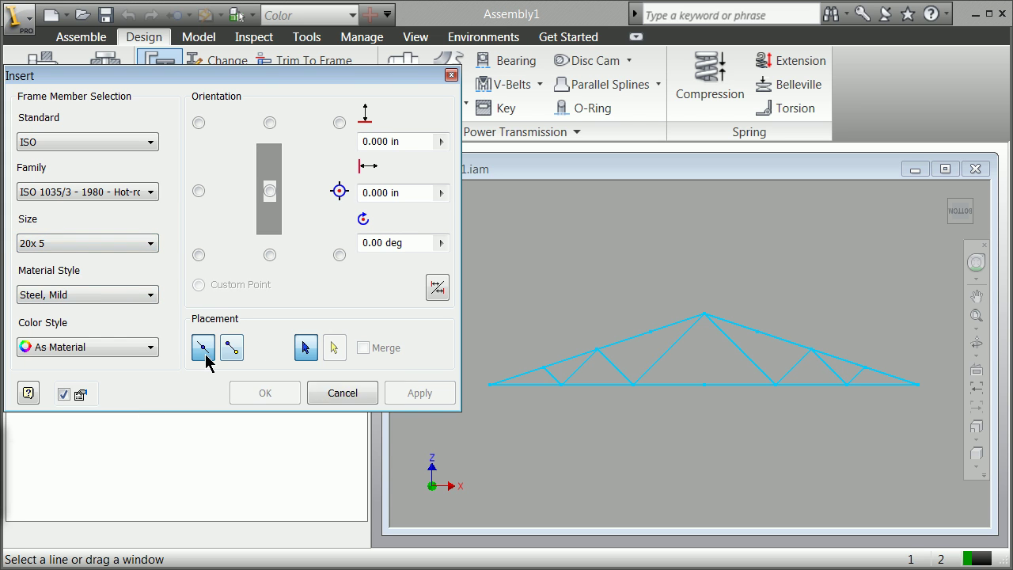
# Select the truss's sloping top chord and bottom chord lines for frame members, accepting the educational-version warning
pyautogui.click(524, 384)
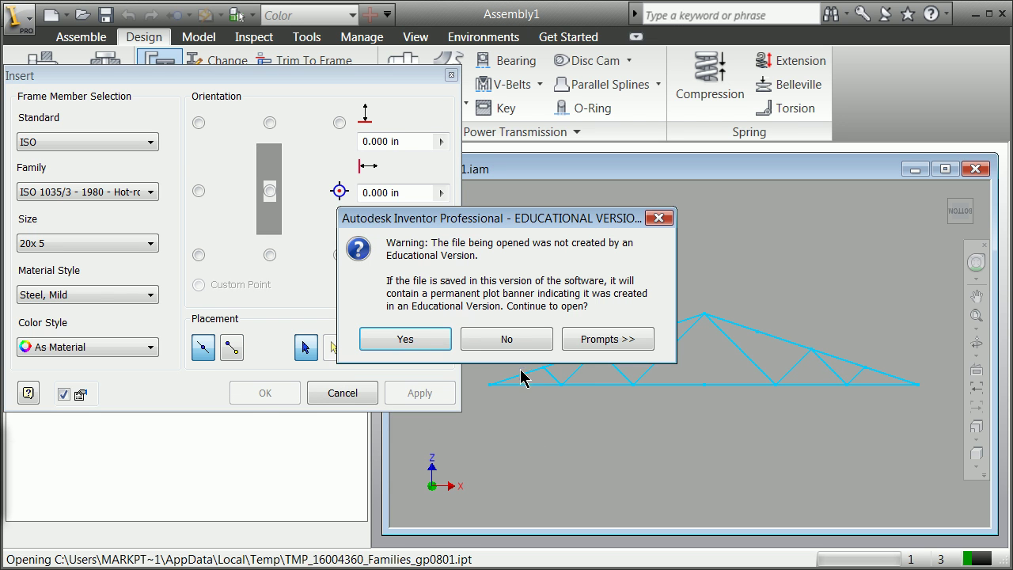
pyautogui.click(432, 340)
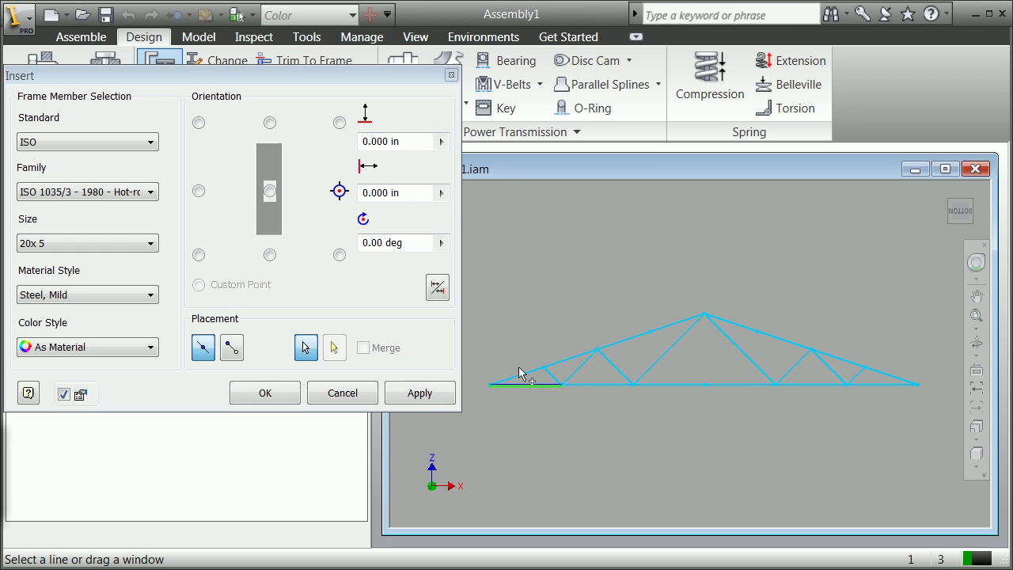
pyautogui.click(519, 374)
pyautogui.click(590, 353)
pyautogui.click(614, 346)
pyautogui.click(756, 331)
pyautogui.click(844, 361)
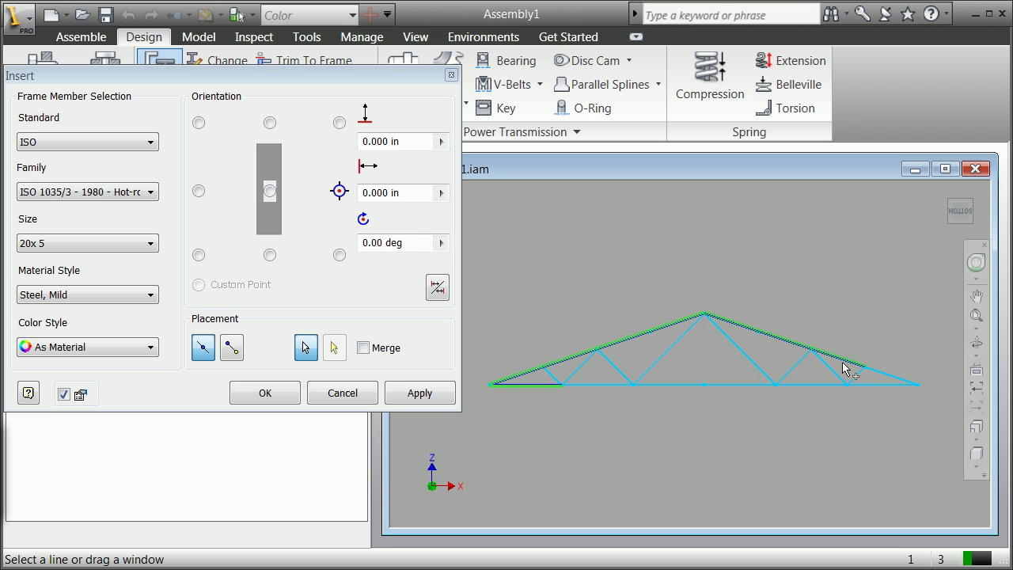
pyautogui.click(886, 380)
pyautogui.click(885, 385)
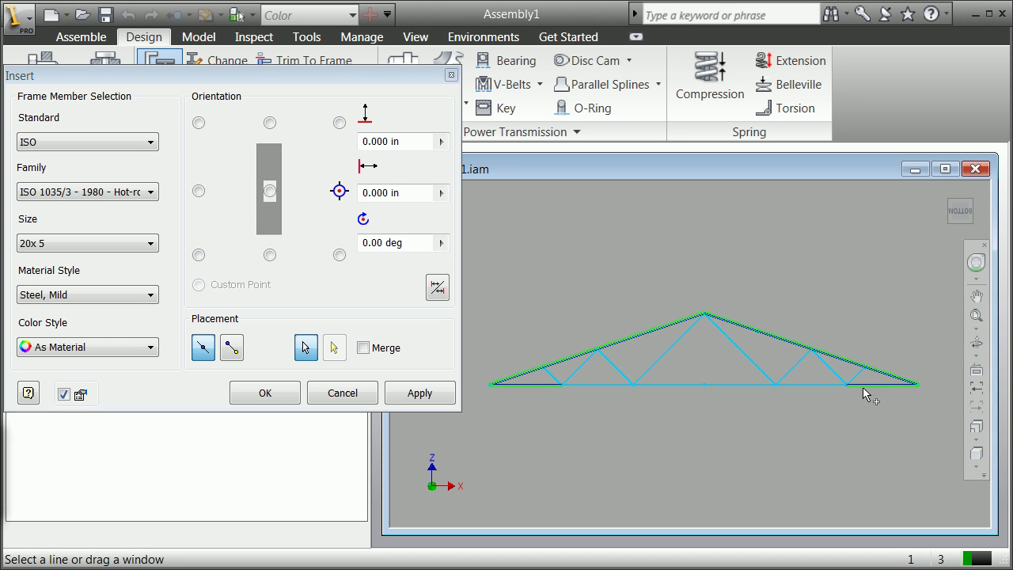
pyautogui.click(816, 386)
pyautogui.click(733, 386)
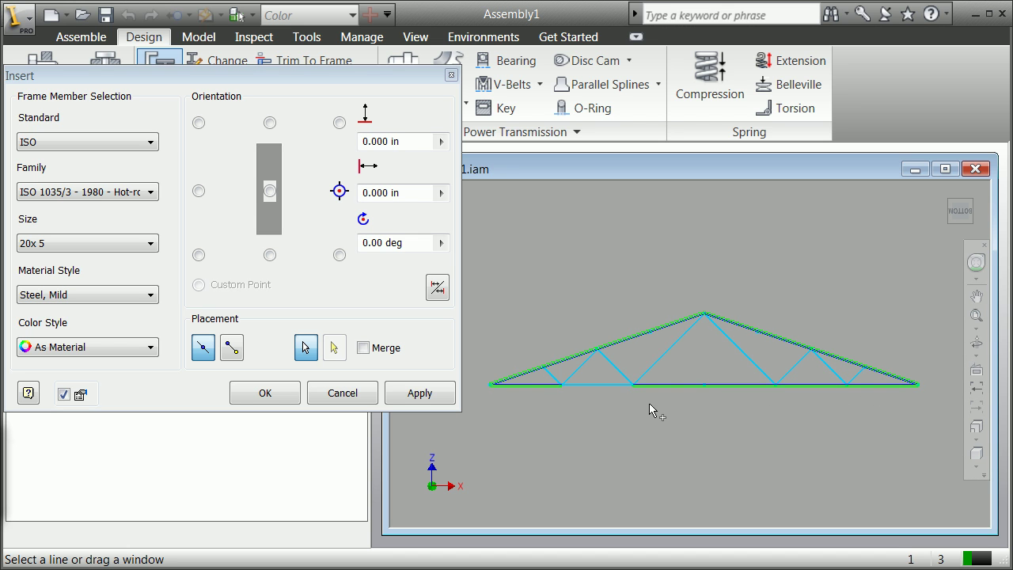
# Add all the inner diagonal web lines of the truss to the frame member selection
pyautogui.click(559, 383)
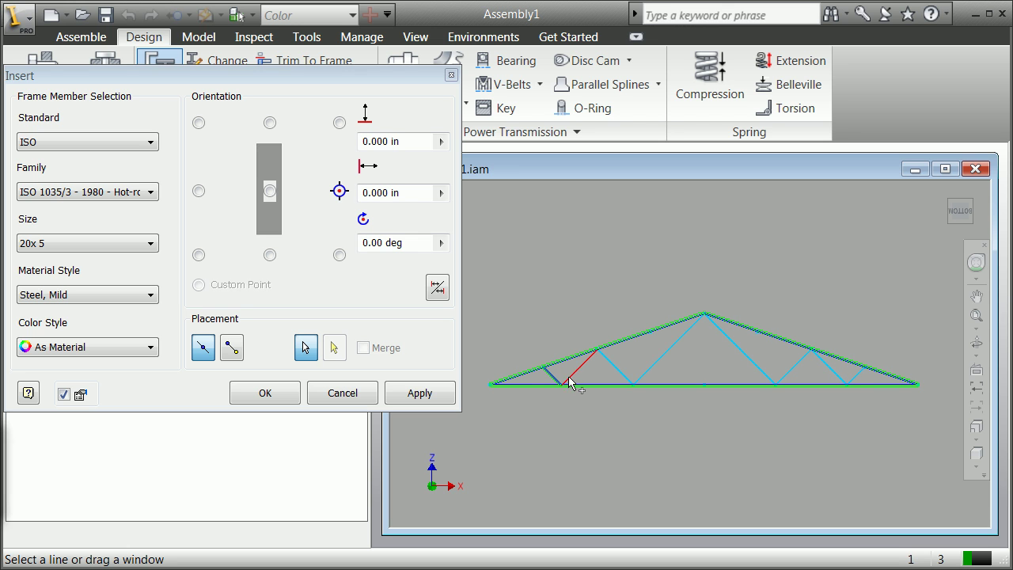
pyautogui.click(576, 377)
pyautogui.click(618, 368)
pyautogui.click(652, 374)
pyautogui.click(760, 371)
pyautogui.click(792, 368)
pyautogui.click(835, 376)
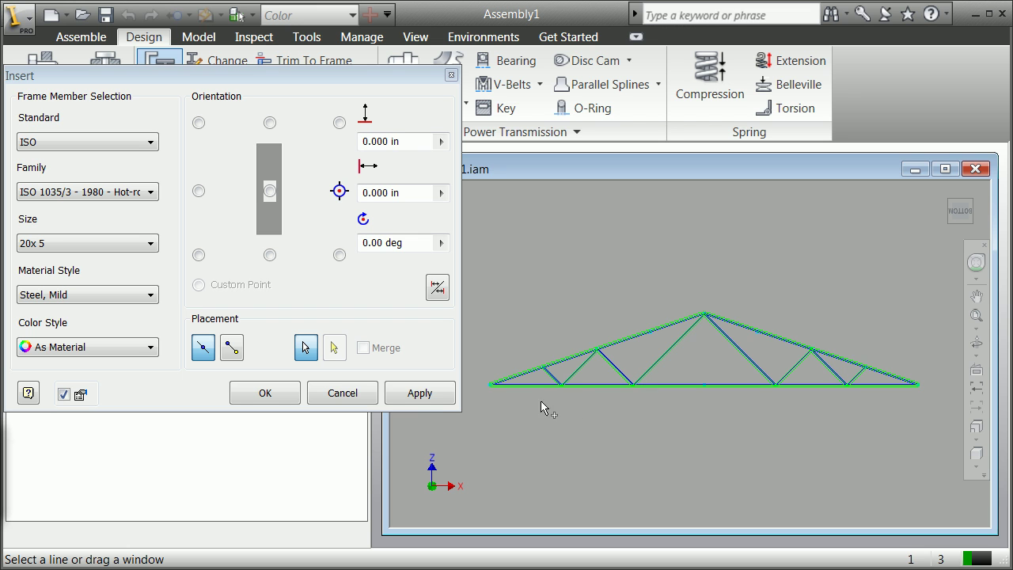
# Apply the frame members, accepting the default frame and skeleton files in the 3dframegen folder and the default member names
pyautogui.click(420, 394)
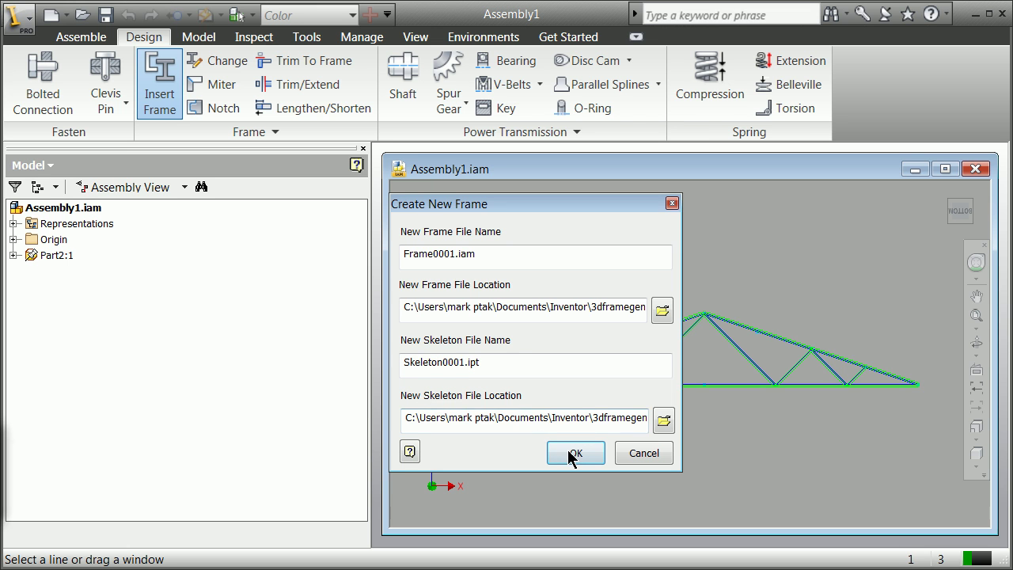
pyautogui.click(571, 454)
pyautogui.click(678, 450)
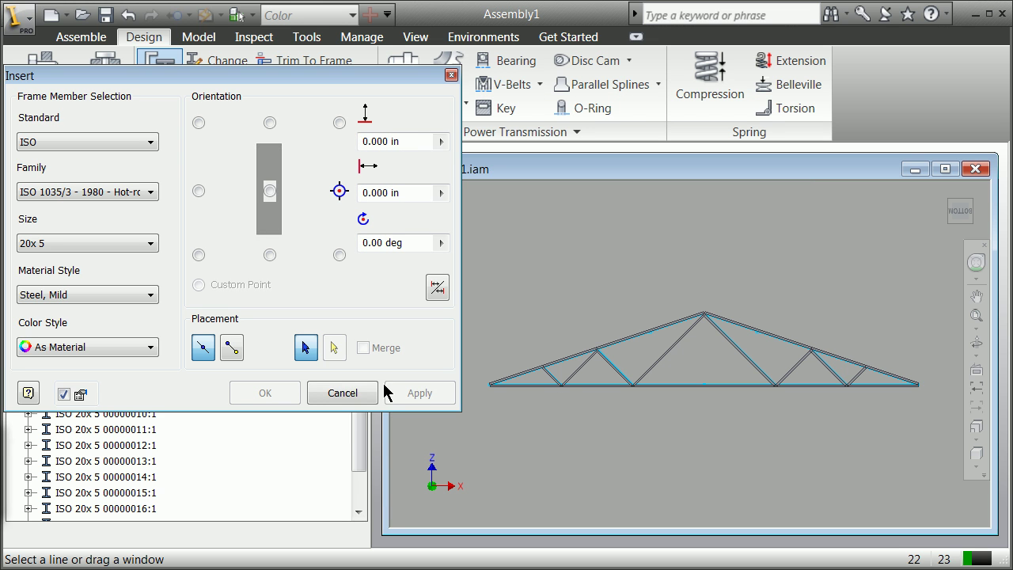
# Finish inserting frame members and miter the sloping top chord with the bottom chord at the truss's left corner
pyautogui.click(340, 393)
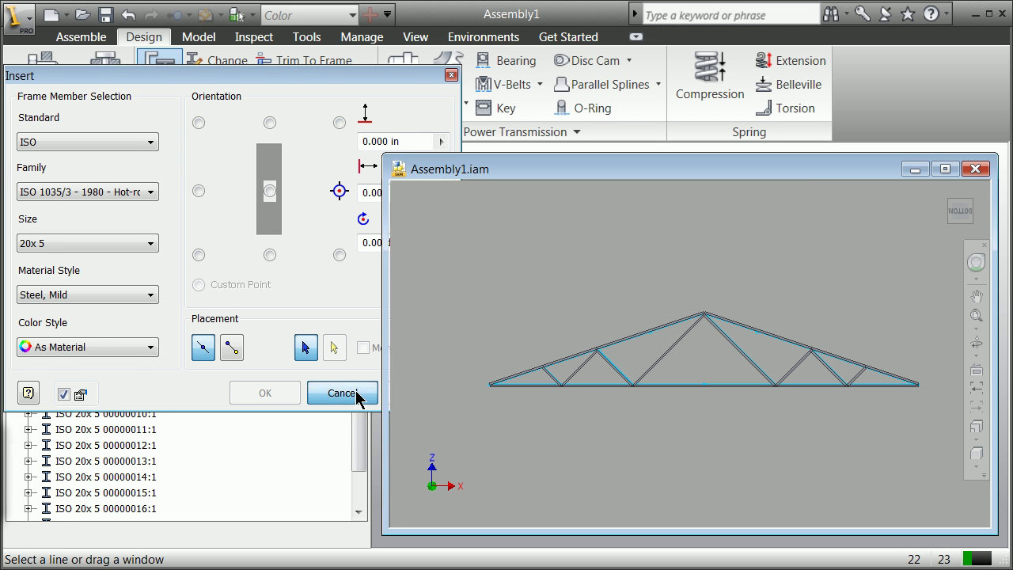
pyautogui.scroll(5, 520, 390)
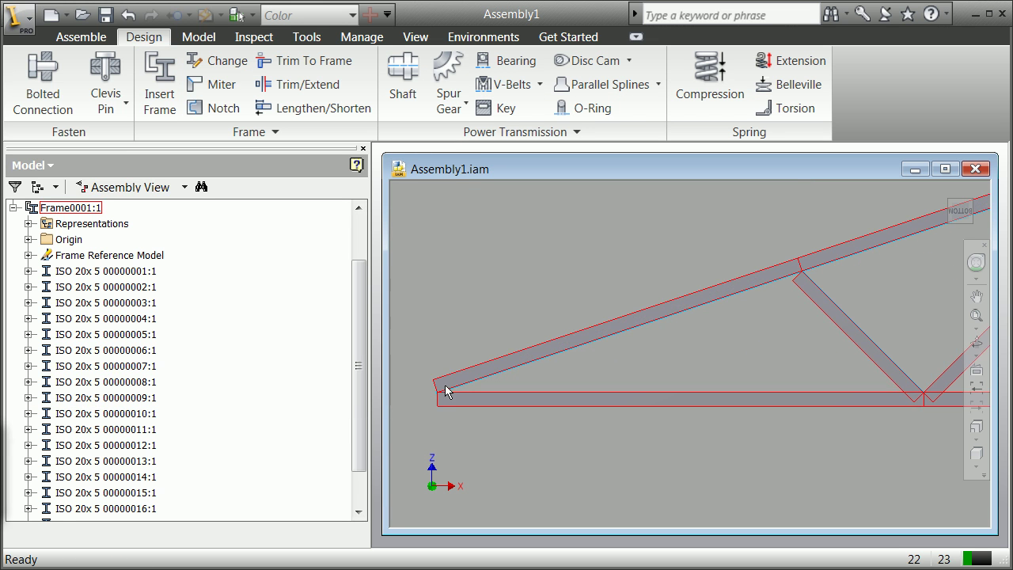
pyautogui.scroll(4, 694, 356)
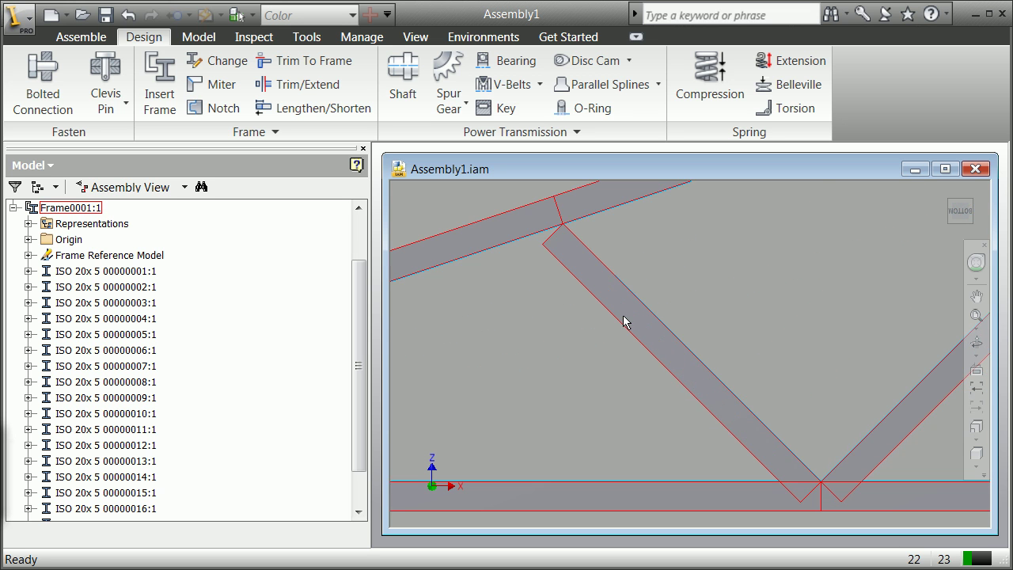
pyautogui.scroll(-3, 623, 317)
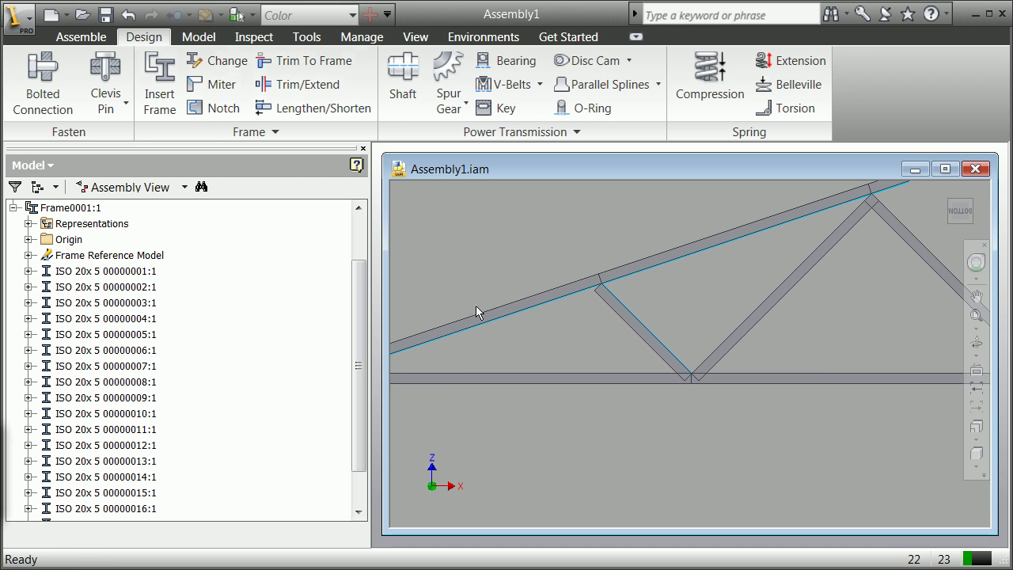
pyautogui.scroll(-3, 467, 301)
pyautogui.scroll(6, 434, 333)
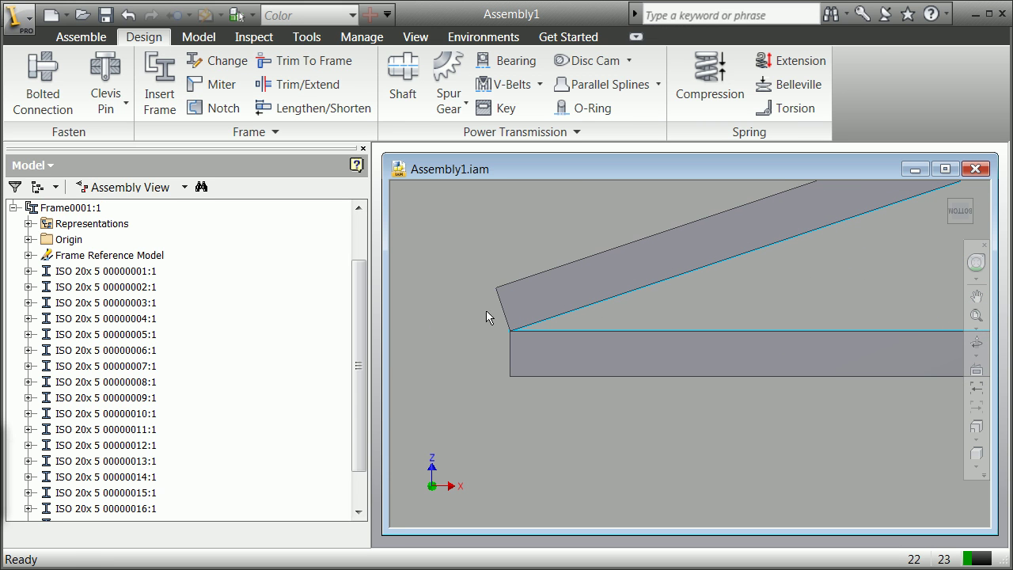
pyautogui.click(213, 84)
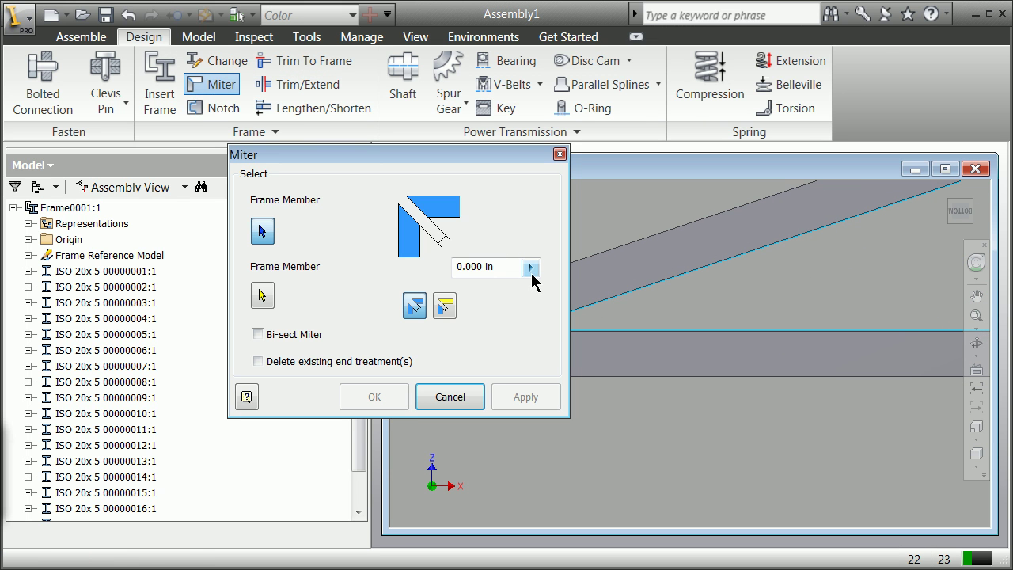
pyautogui.click(602, 285)
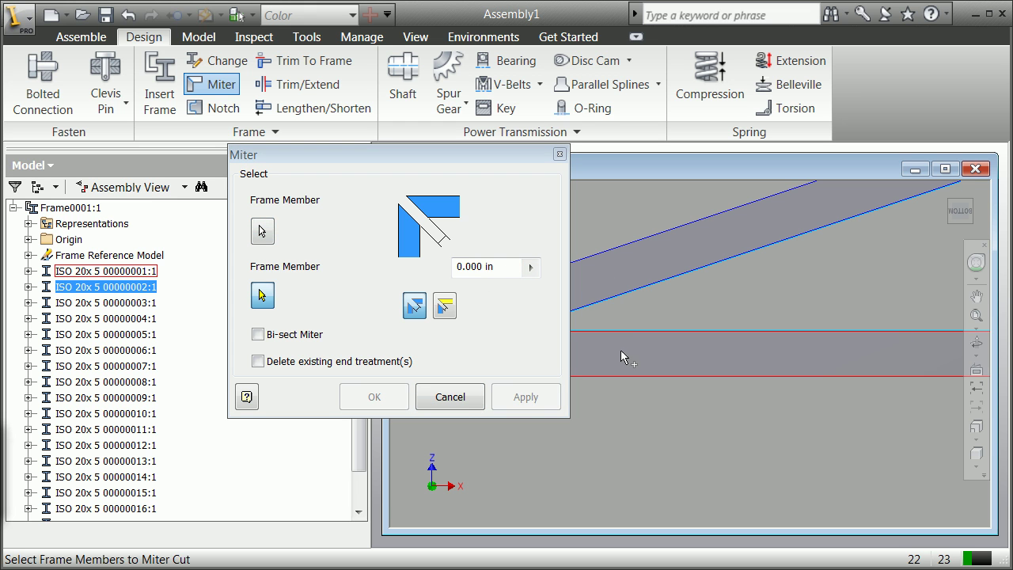
pyautogui.click(620, 354)
pyautogui.click(400, 404)
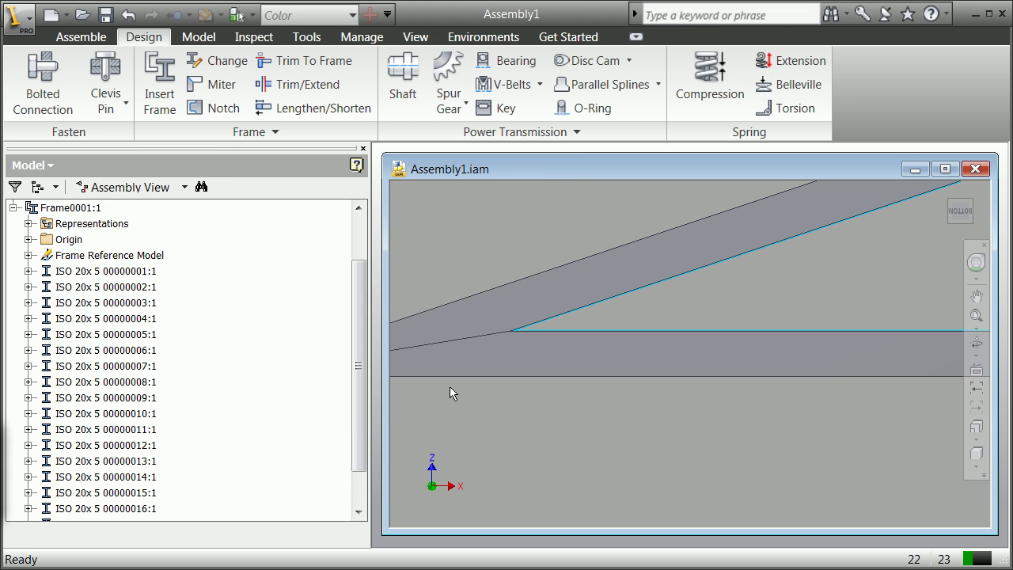
# Lengthen the truss's leftmost diagonal web member by 3 in at one end
pyautogui.scroll(-5, 475, 395)
pyautogui.scroll(3, 665, 346)
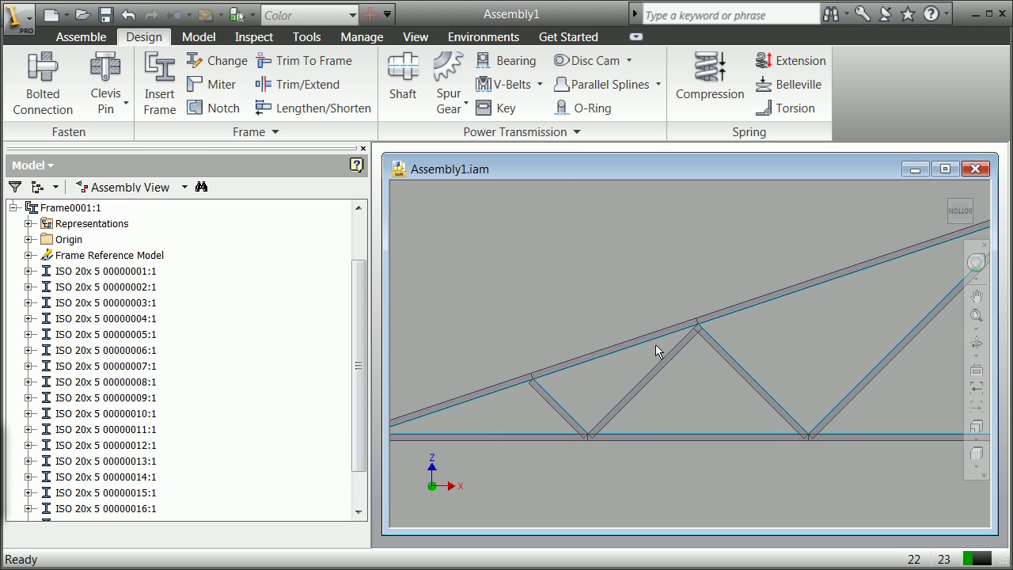
pyautogui.scroll(3, 657, 344)
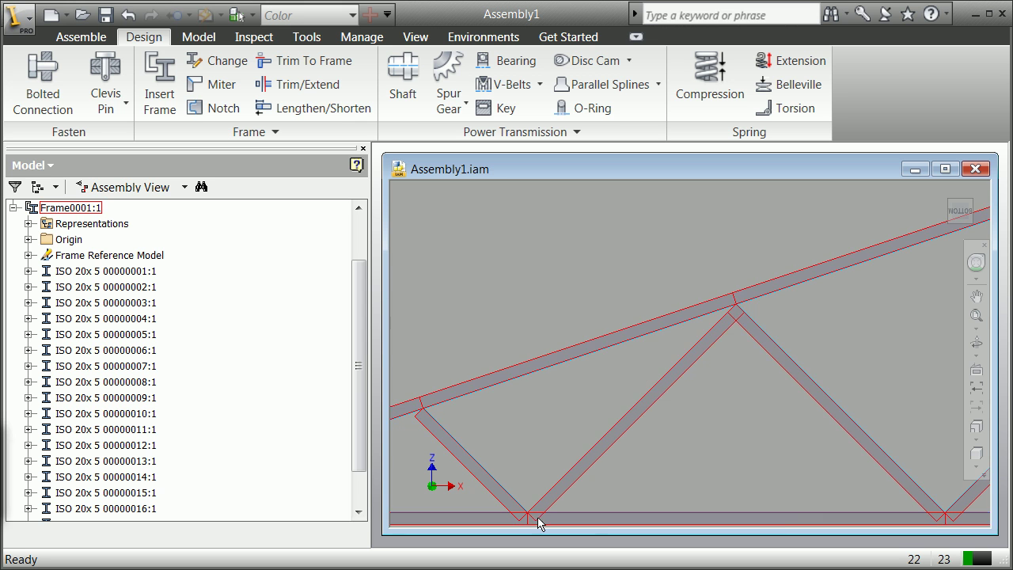
pyautogui.scroll(-4, 542, 519)
pyautogui.scroll(3, 514, 513)
pyautogui.scroll(3, 461, 470)
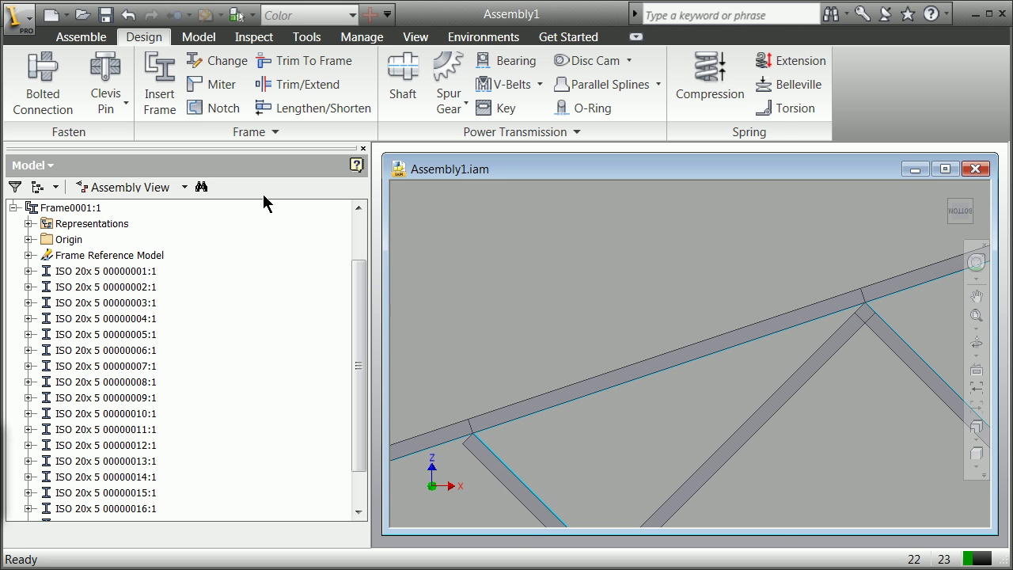
pyautogui.click(283, 111)
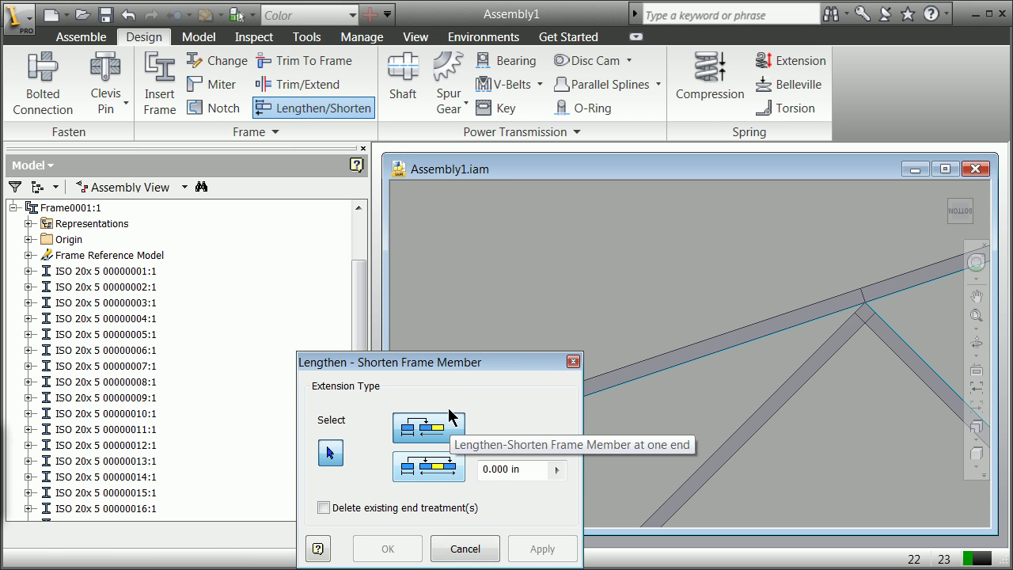
pyautogui.moveTo(455, 369); pyautogui.dragTo(801, 246)
pyautogui.click(518, 446)
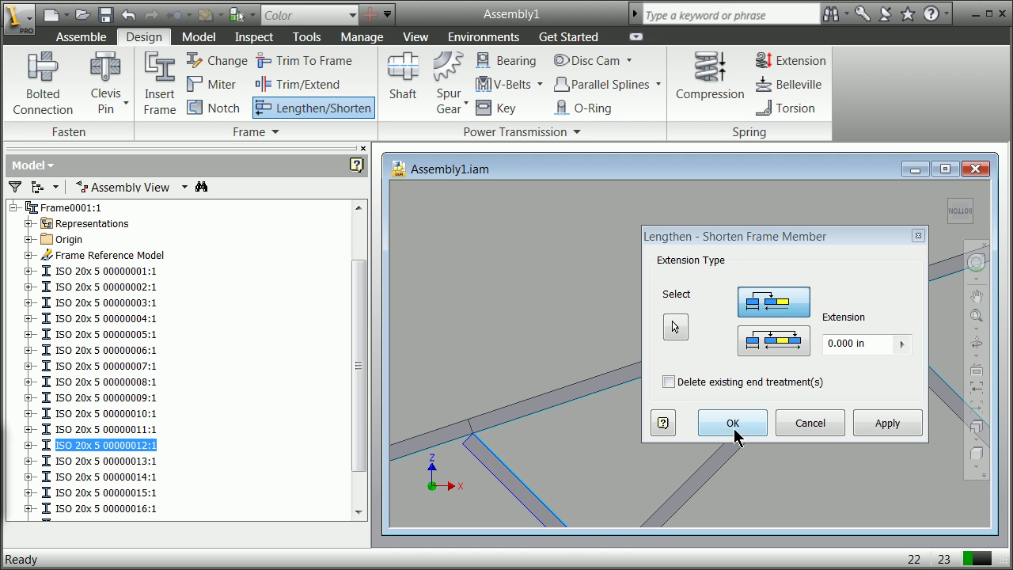
pyautogui.click(772, 313)
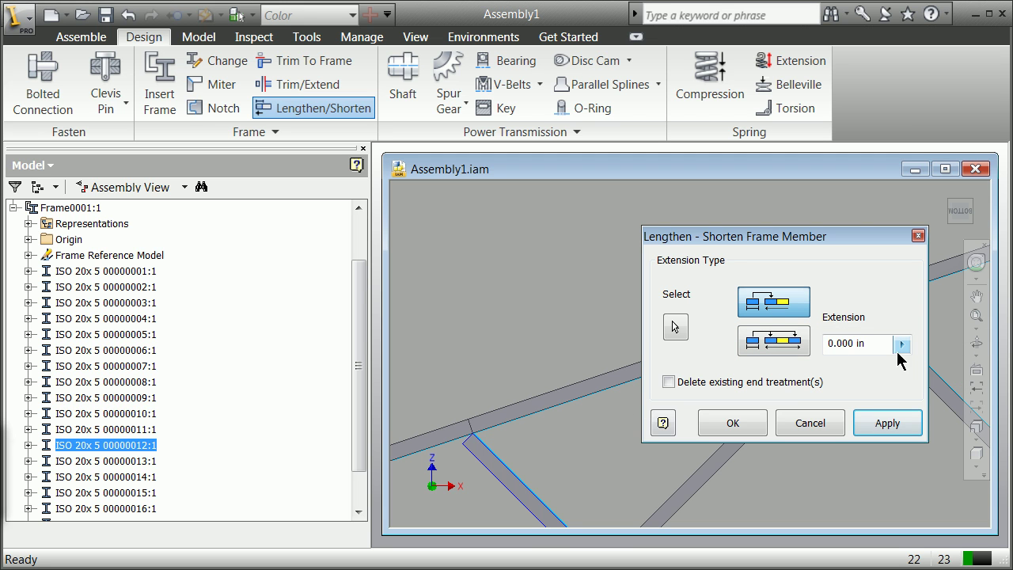
pyautogui.moveTo(826, 342); pyautogui.dragTo(851, 342)
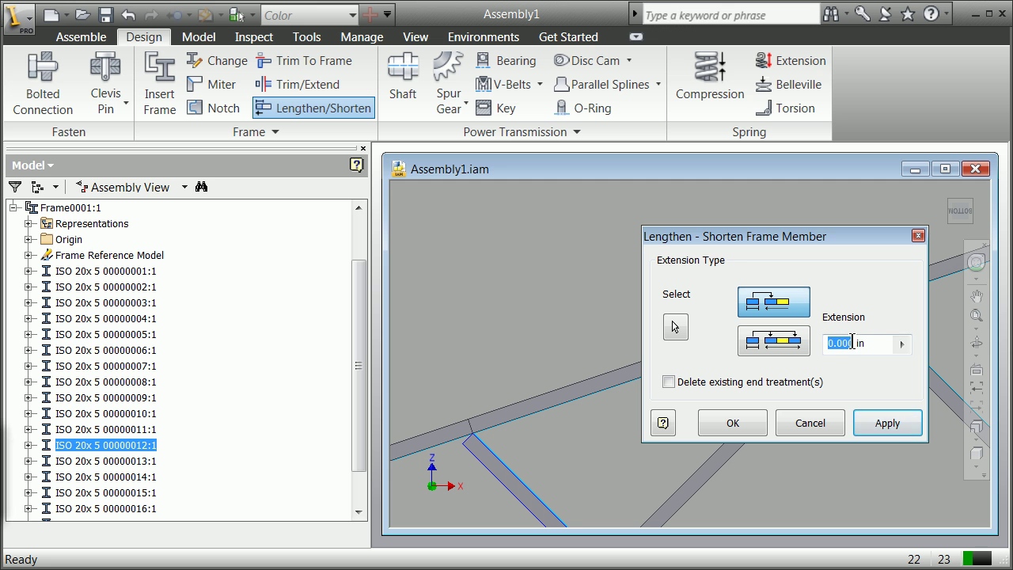
pyautogui.write('5')
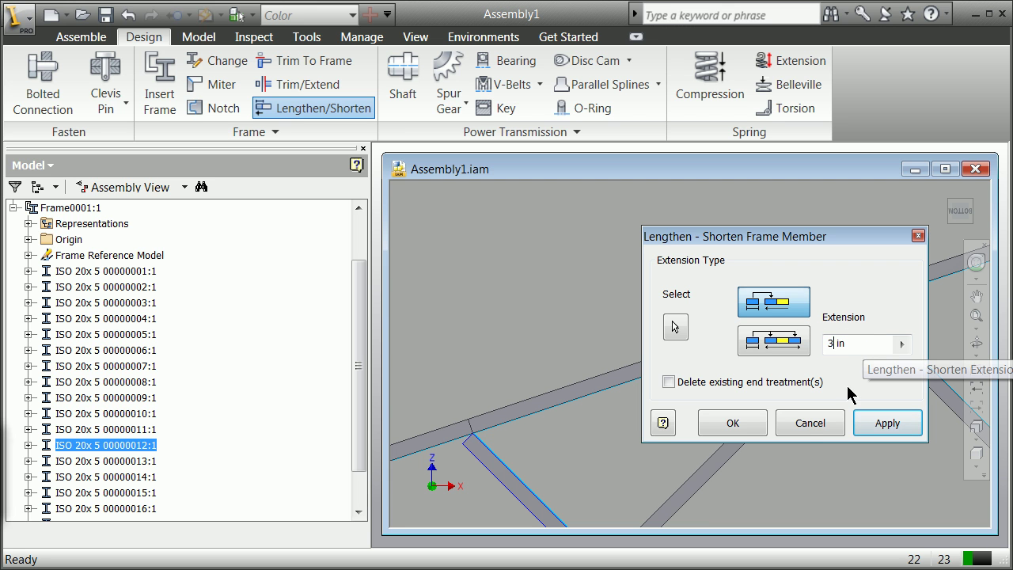
pyautogui.click(740, 427)
# Check the lengthened web member against the whole truss and undo its extension
pyautogui.scroll(-5, 502, 444)
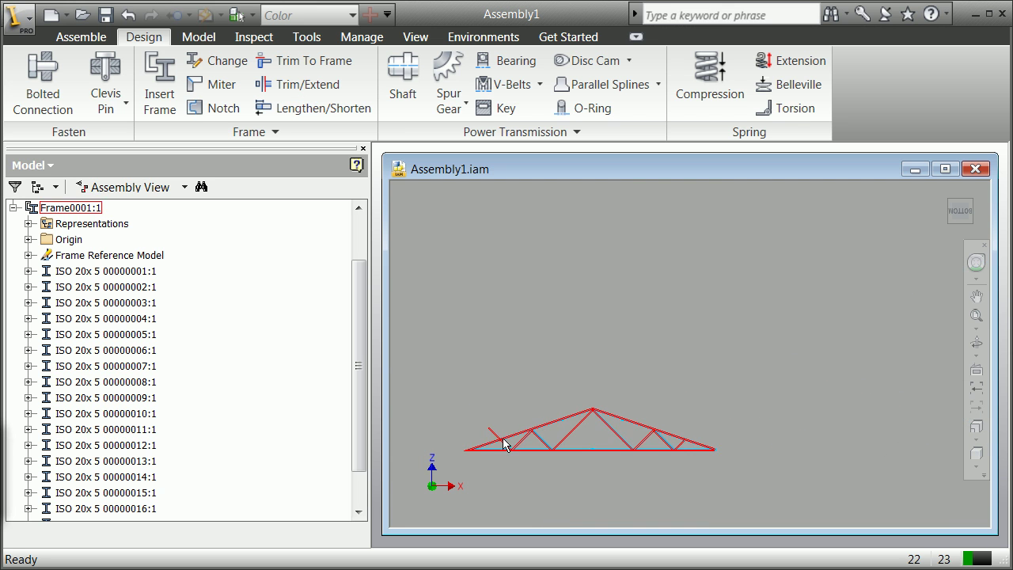
pyautogui.scroll(5, 538, 432)
pyautogui.scroll(-3, 542, 428)
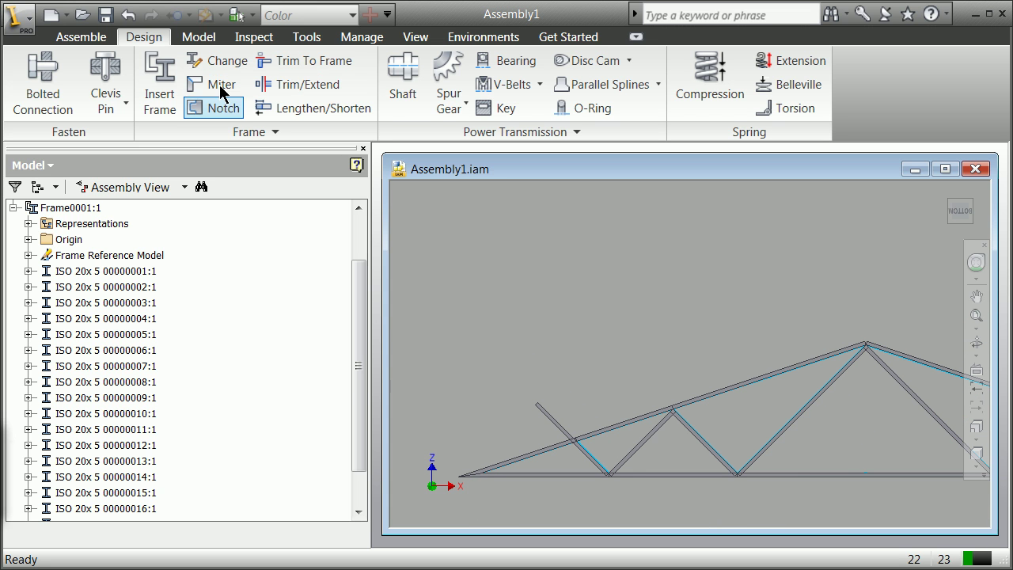
pyautogui.click(128, 15)
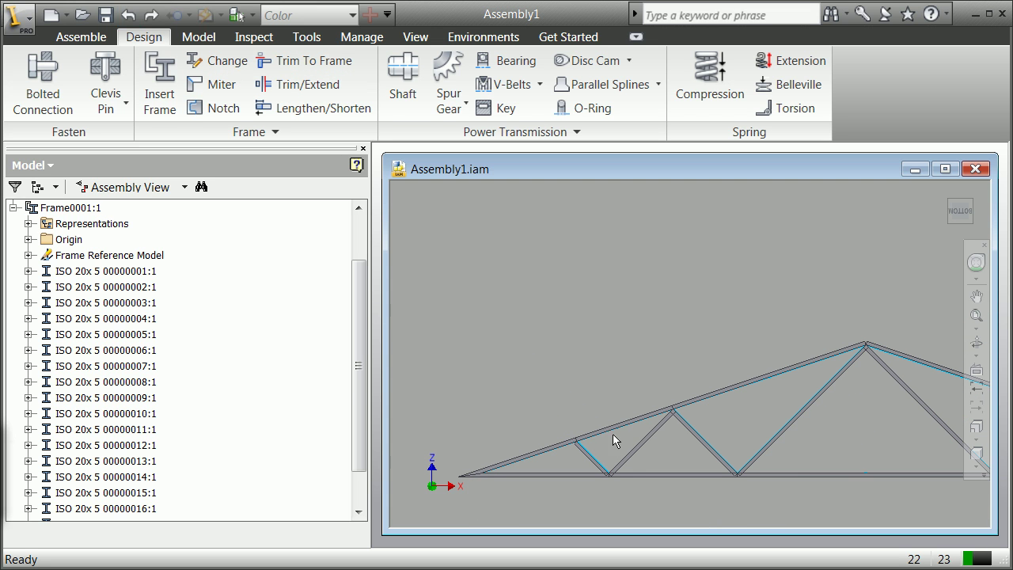
pyautogui.scroll(4, 584, 446)
pyautogui.scroll(-2, 714, 427)
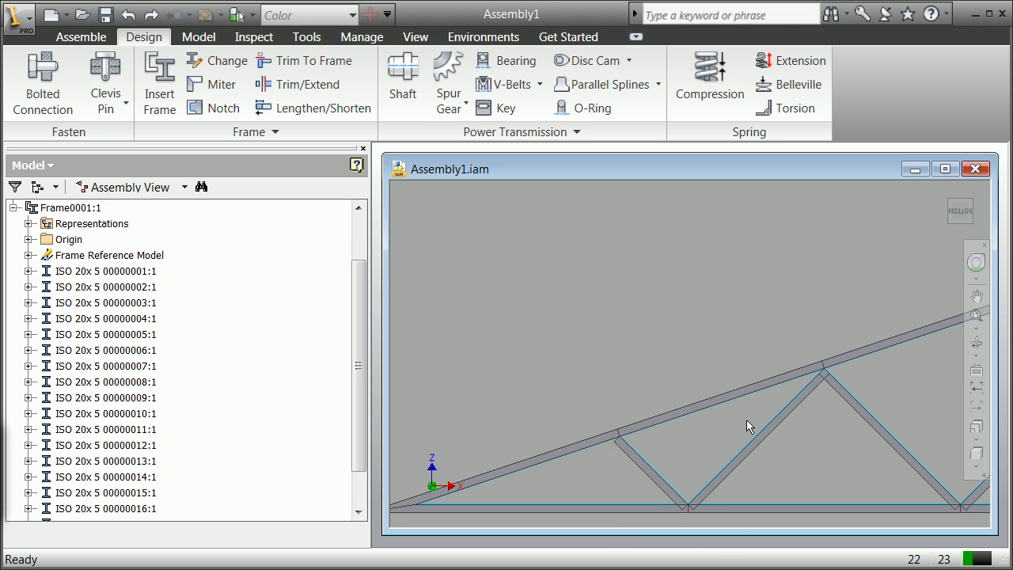
pyautogui.scroll(3, 824, 376)
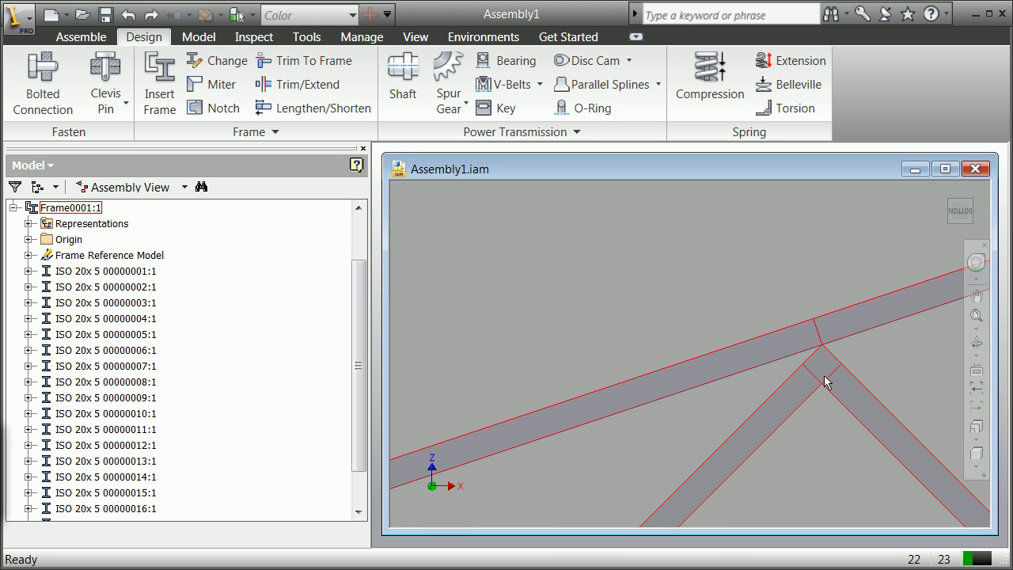
pyautogui.scroll(-3, 824, 382)
pyautogui.scroll(5, 903, 429)
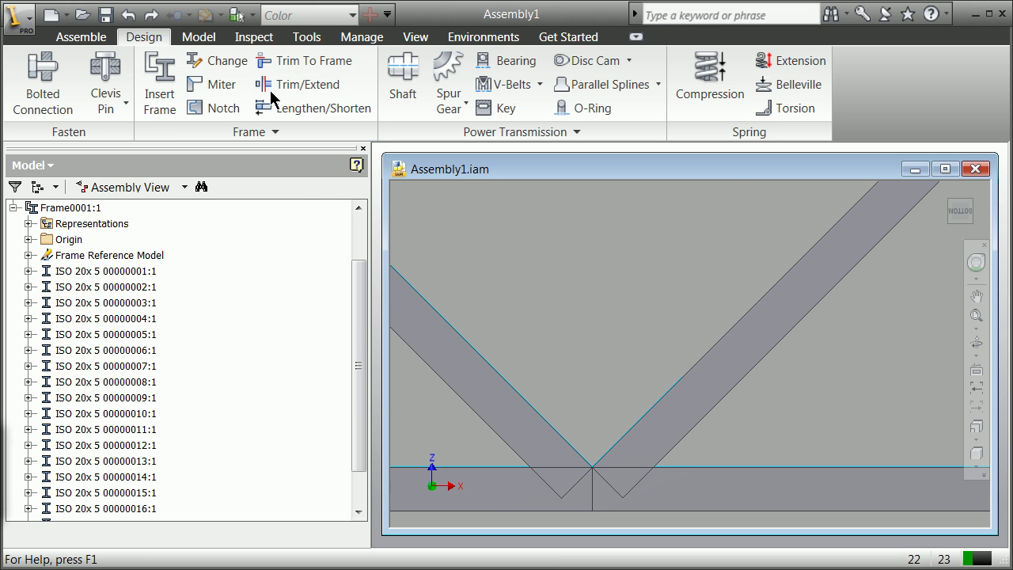
pyautogui.click(298, 84)
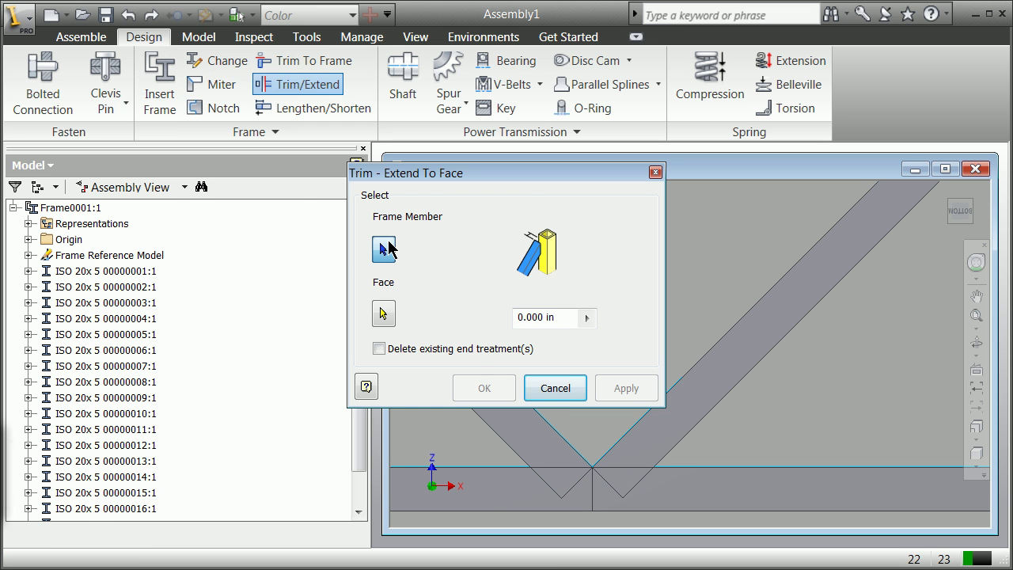
pyautogui.click(648, 437)
pyautogui.click(639, 475)
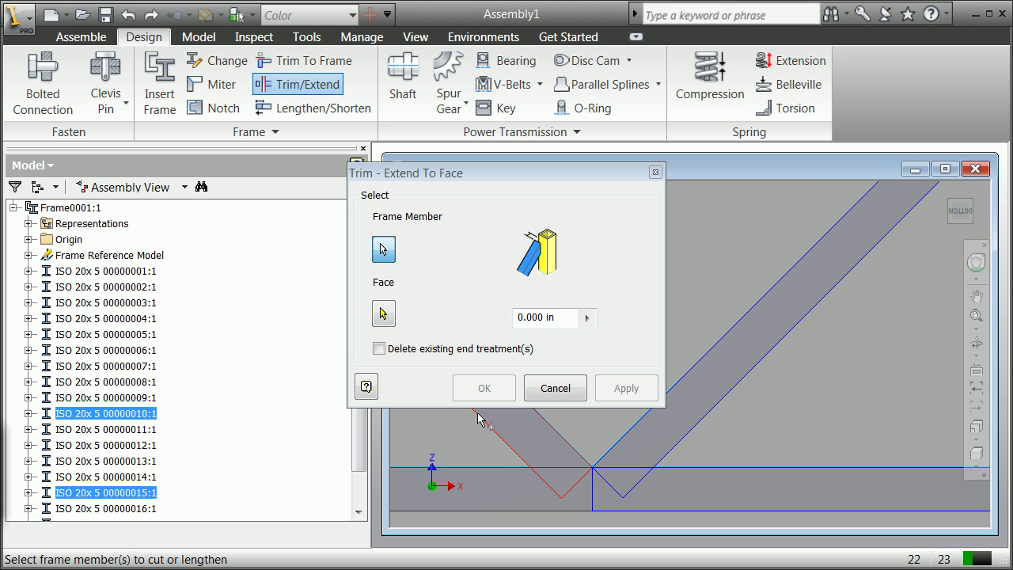
pyautogui.click(556, 389)
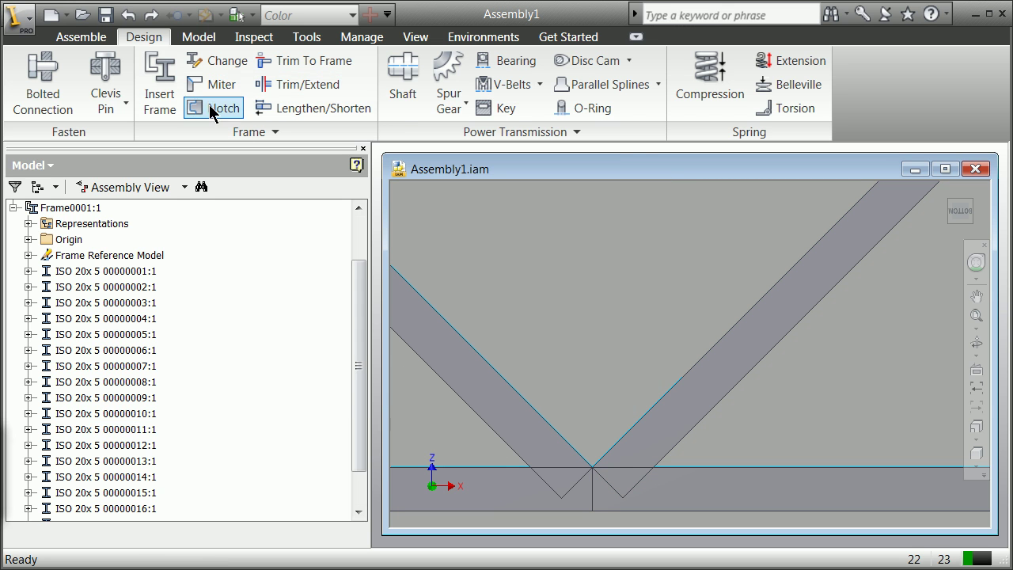
pyautogui.click(282, 90)
pyautogui.click(634, 460)
pyautogui.click(674, 499)
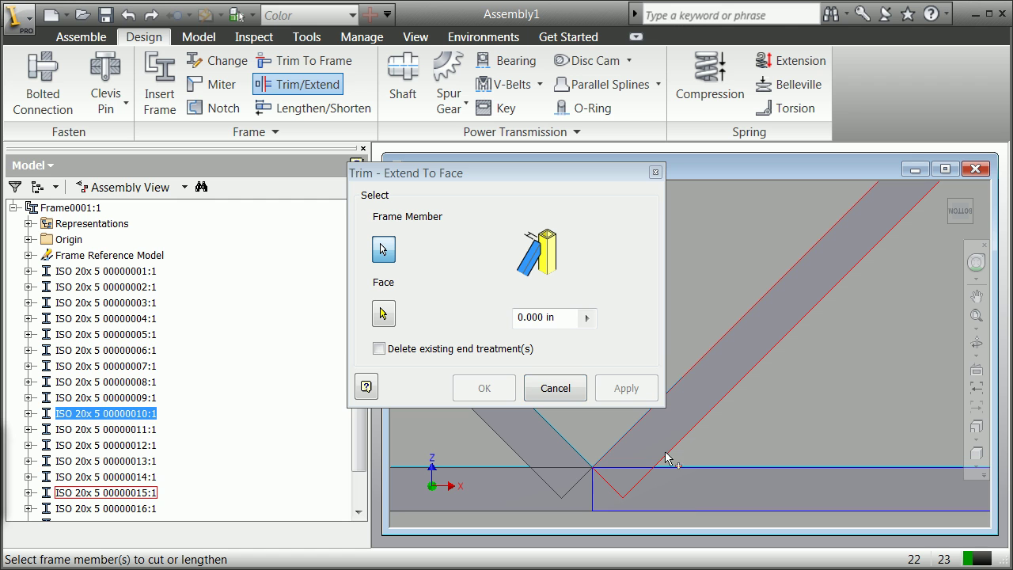
pyautogui.click(556, 388)
# Miter the two sloping top chord members together at the truss's peak with a 0.000 in gap
pyautogui.scroll(-3, 752, 413)
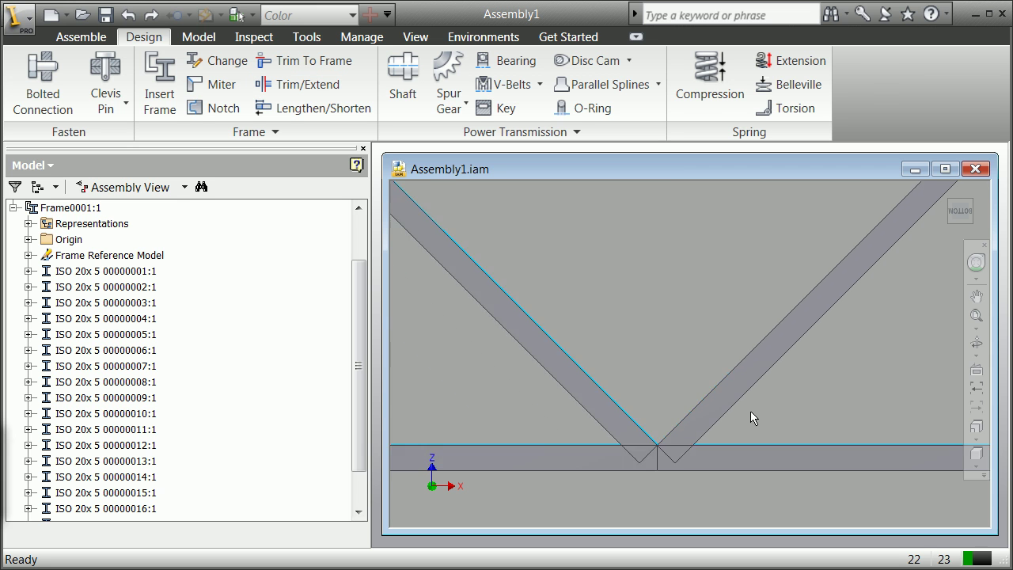
pyautogui.scroll(-5, 638, 394)
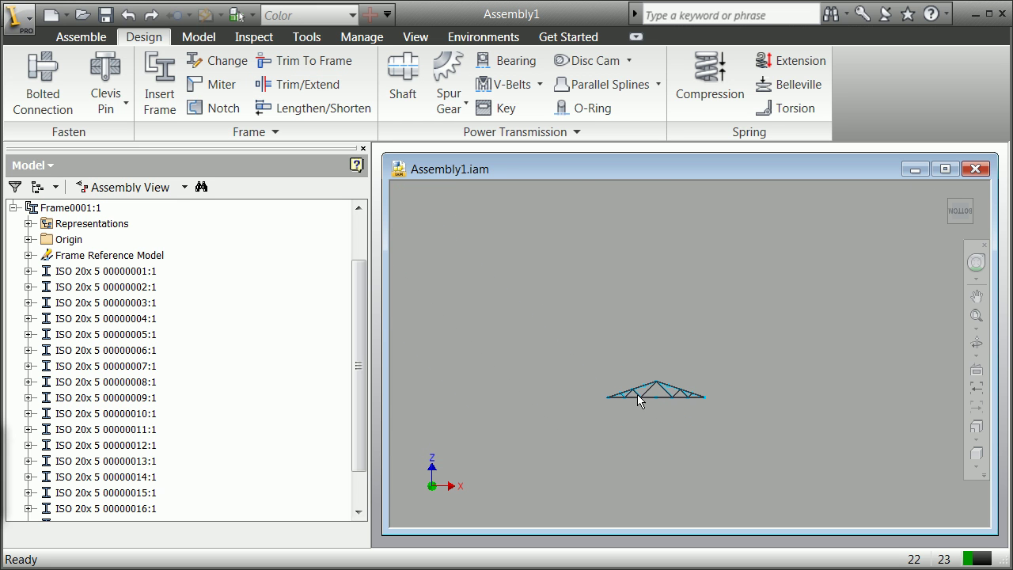
pyautogui.scroll(6, 643, 386)
pyautogui.scroll(-3, 645, 385)
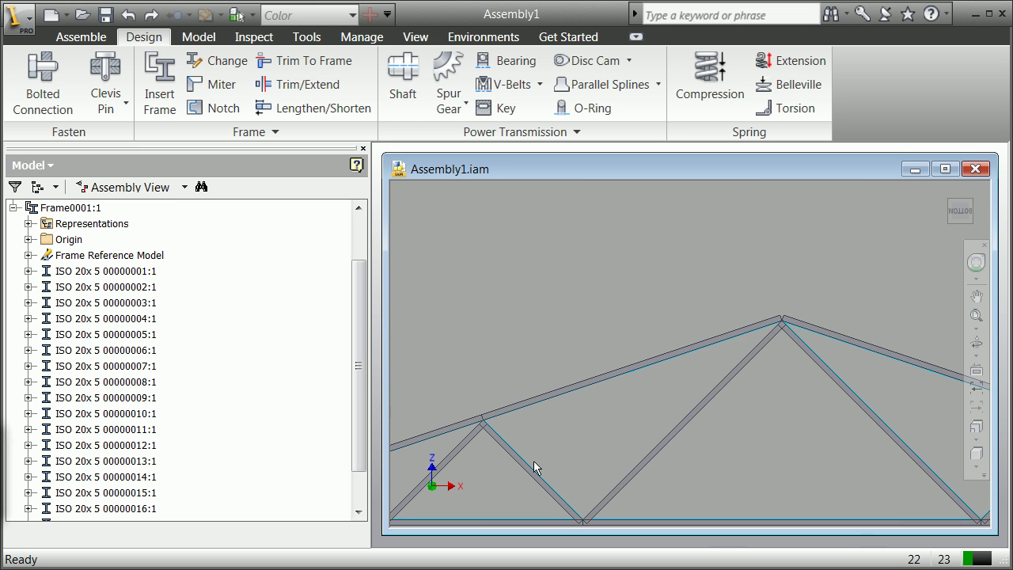
pyautogui.scroll(-3, 548, 465)
pyautogui.scroll(5, 607, 420)
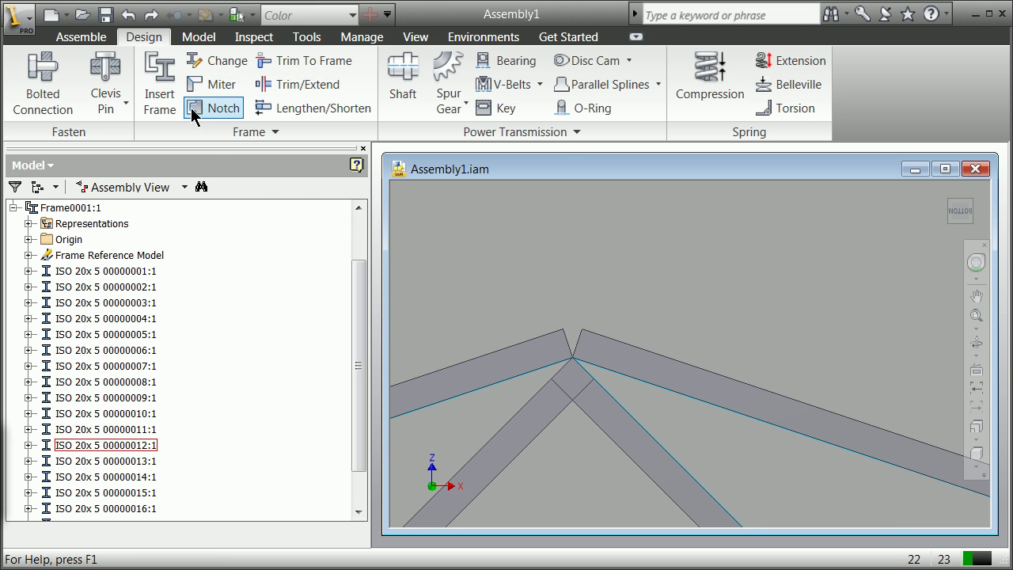
pyautogui.click(210, 84)
pyautogui.moveTo(323, 170); pyautogui.dragTo(145, 148)
pyautogui.click(541, 363)
pyautogui.click(604, 364)
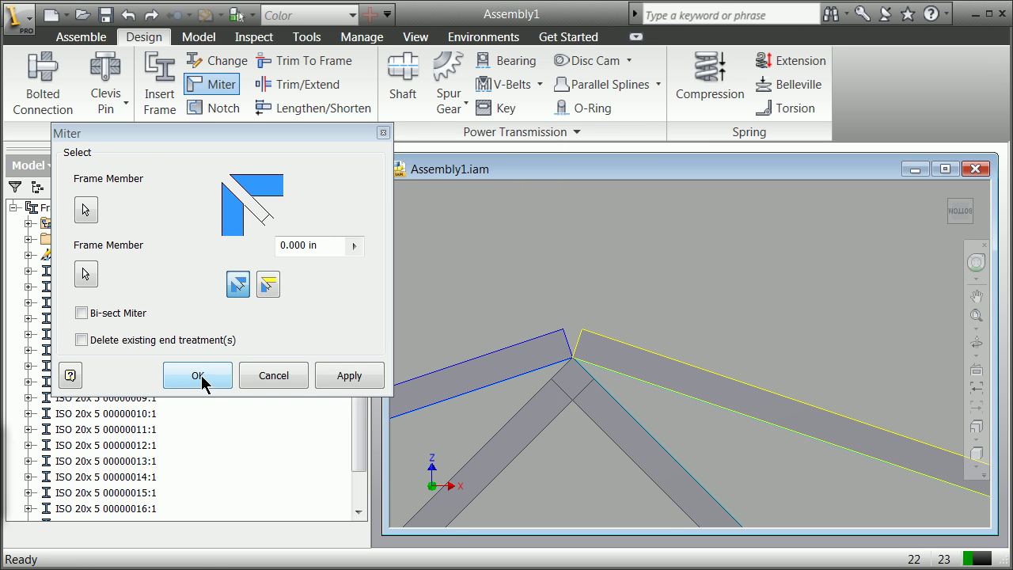
pyautogui.click(352, 382)
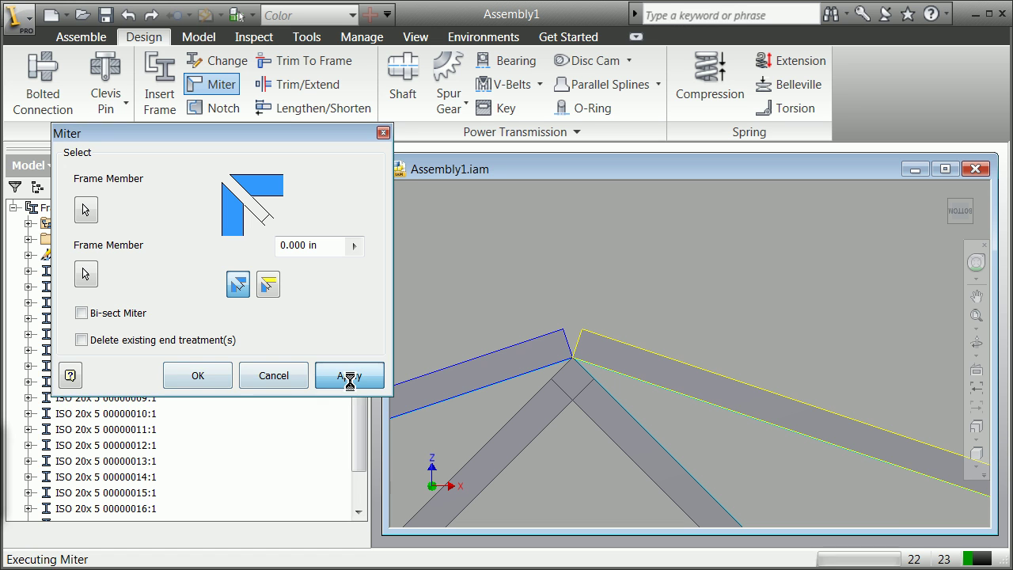
pyautogui.click(273, 375)
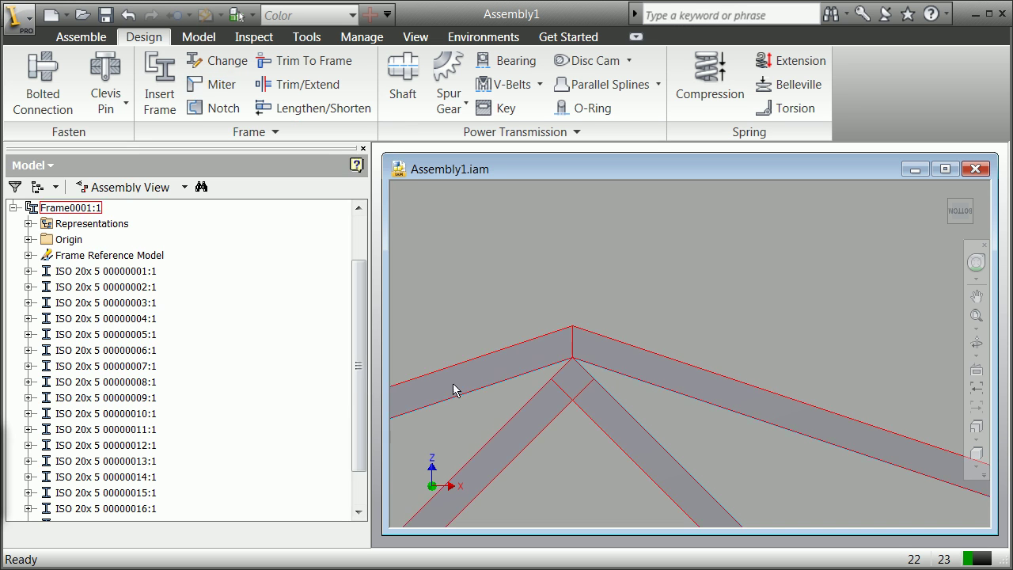
# Miter the sloping top chord with the bottom chord at the truss's right corner, using a 0.000 in gap
pyautogui.scroll(-8, 523, 414)
pyautogui.scroll(10, 603, 439)
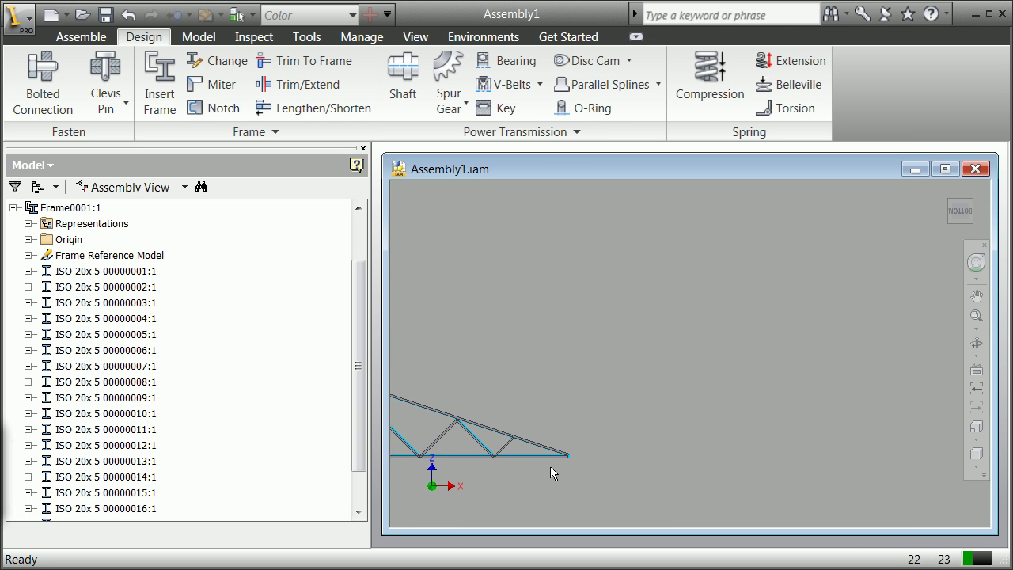
pyautogui.click(197, 89)
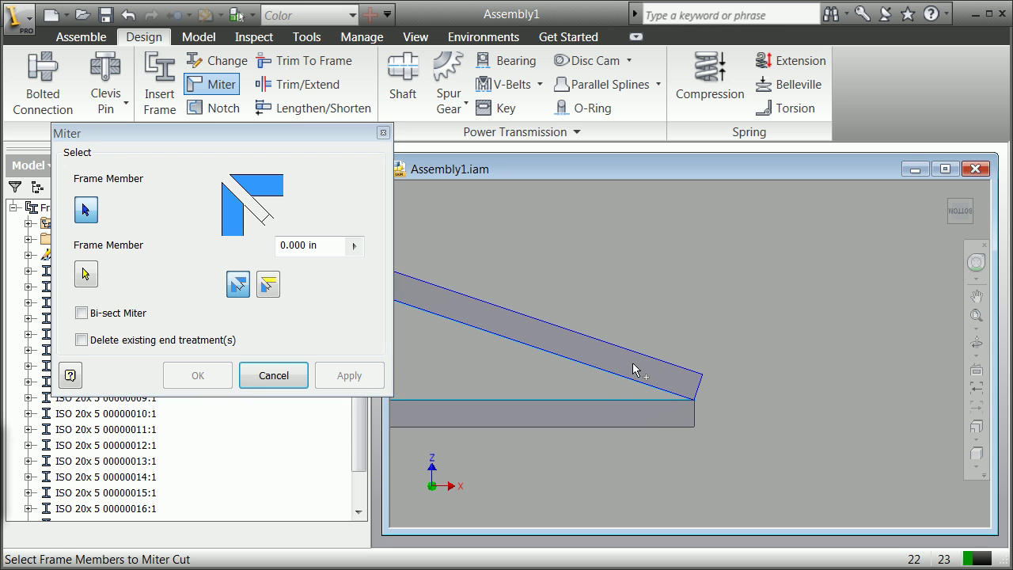
pyautogui.click(635, 367)
pyautogui.click(661, 428)
pyautogui.click(197, 377)
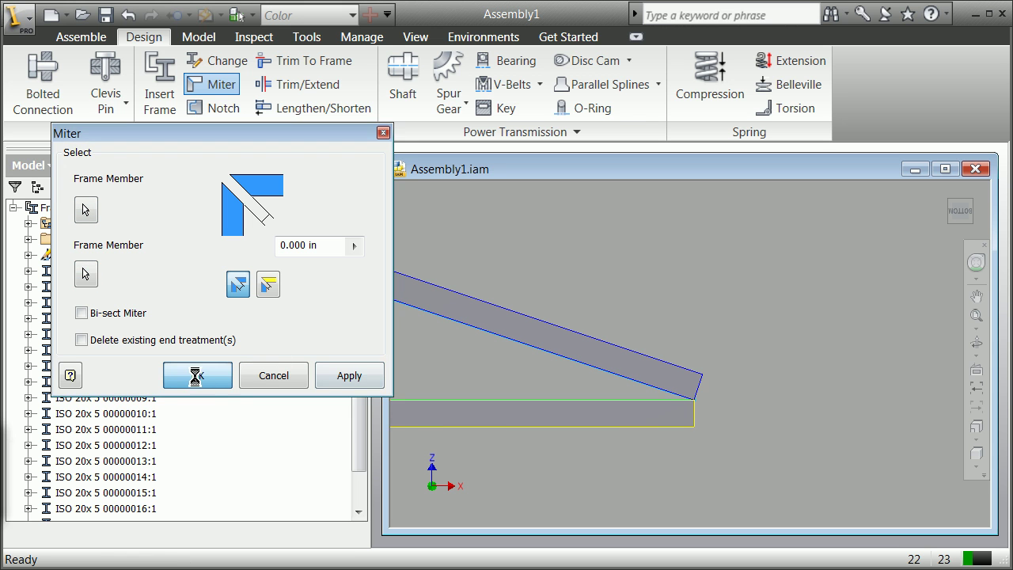
# Use Trim To Frame with 0.000 in offsets on the bottom chord's rightmost segment and the rightmost diagonal web member at their joint
pyautogui.scroll(3, 448, 431)
pyautogui.scroll(-5, 411, 434)
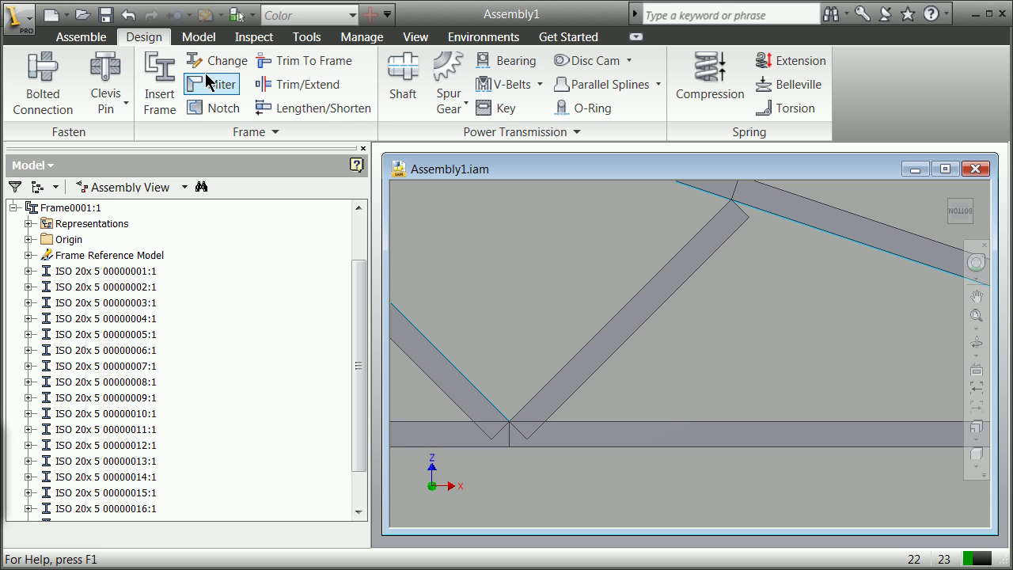
pyautogui.click(278, 70)
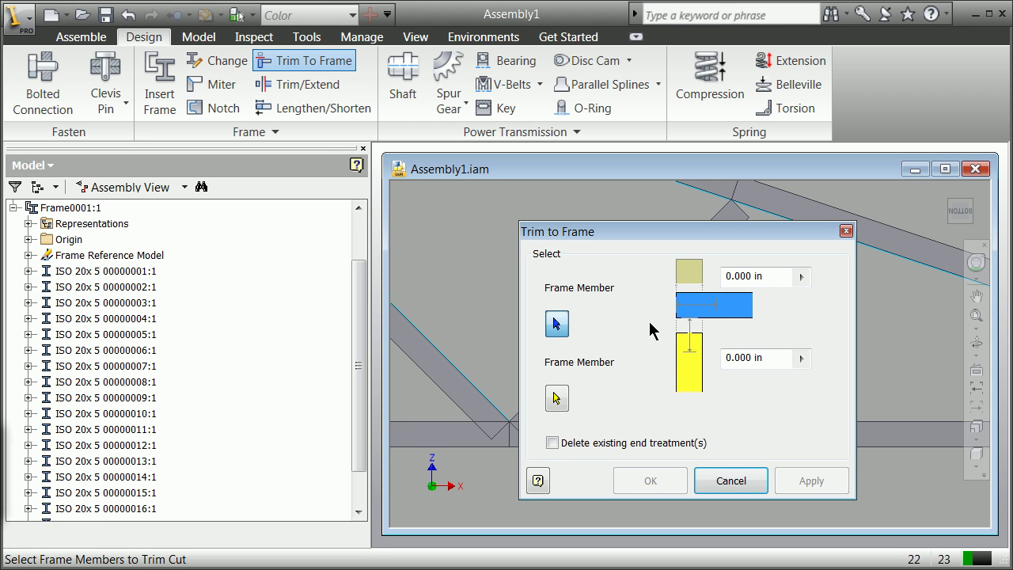
pyautogui.moveTo(606, 231); pyautogui.dragTo(737, 266)
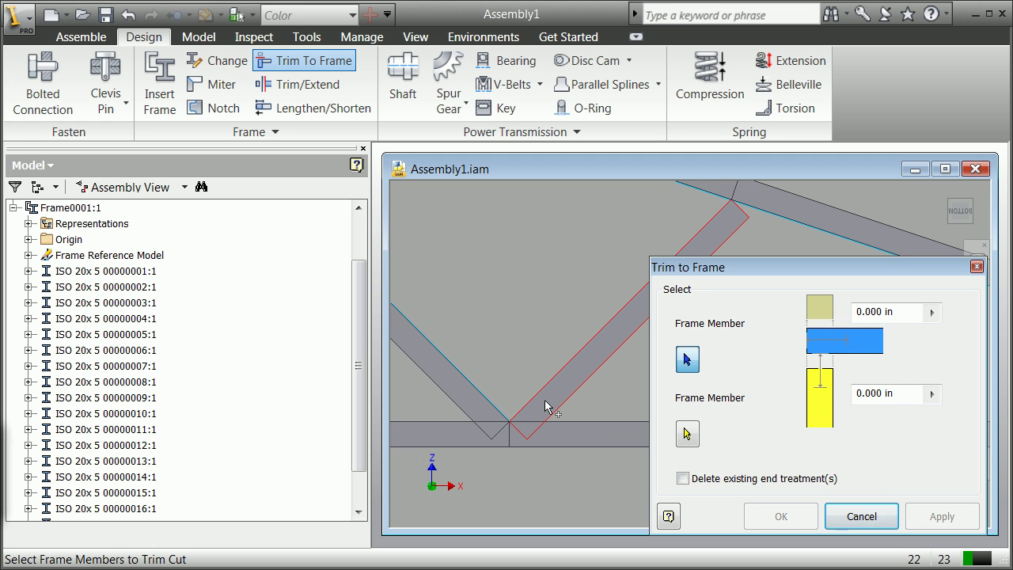
pyautogui.click(569, 428)
pyautogui.click(568, 395)
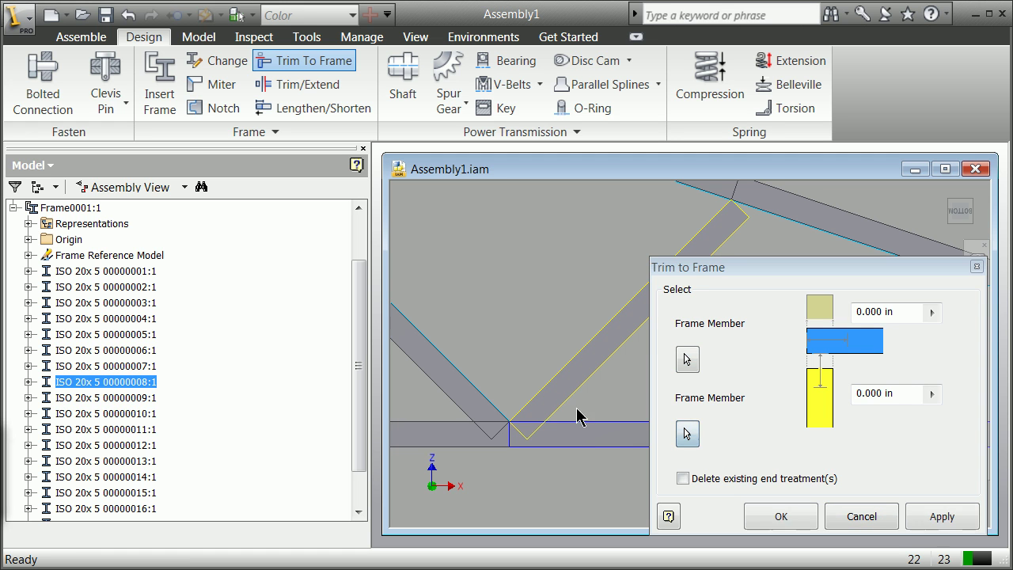
pyautogui.click(780, 516)
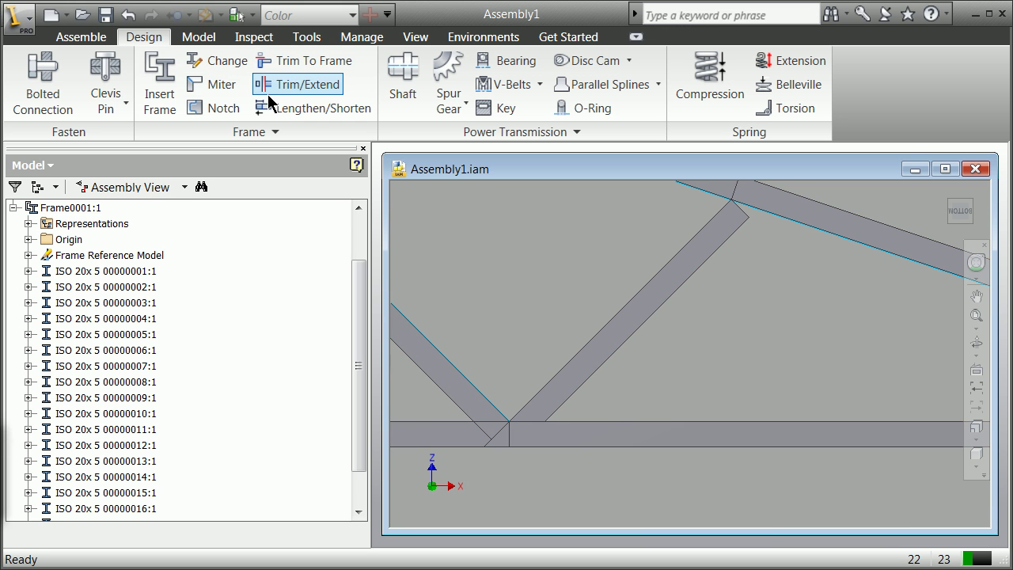
# Trim the adjoining second diagonal from the right against the bottom chord segment left of the same joint, with 0.000 in offsets
pyautogui.click(282, 63)
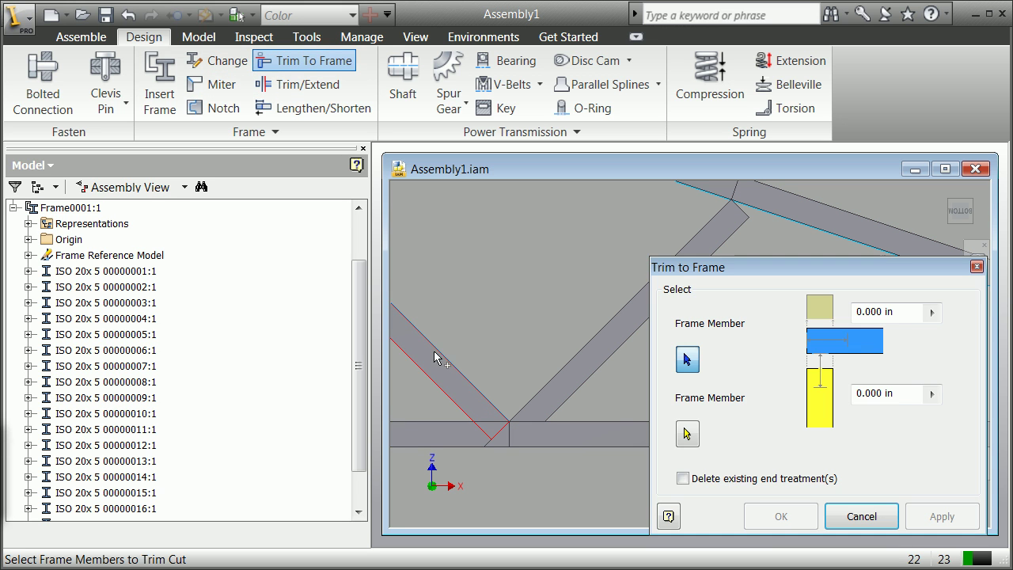
pyautogui.click(465, 412)
pyautogui.click(470, 403)
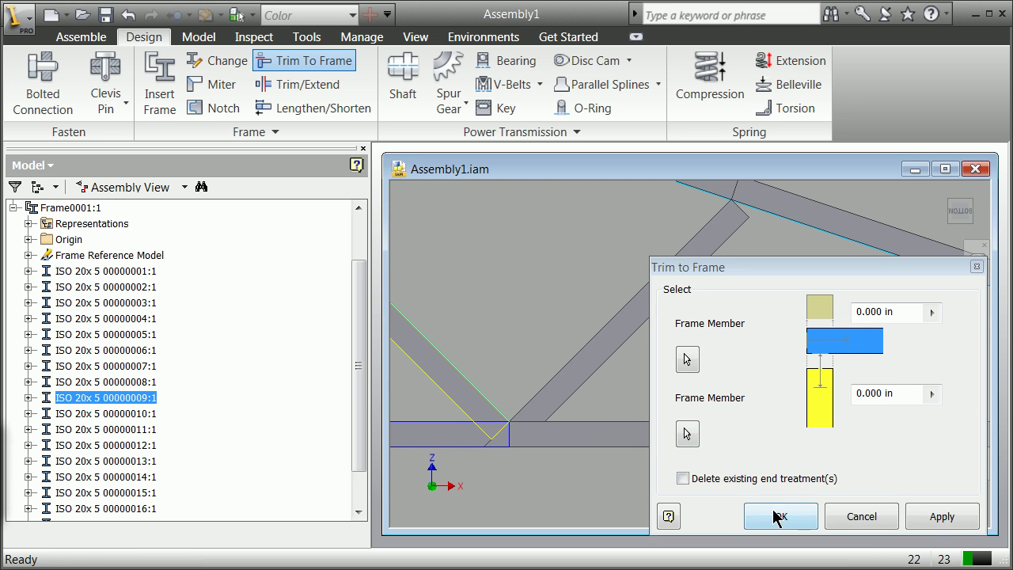
pyautogui.click(936, 516)
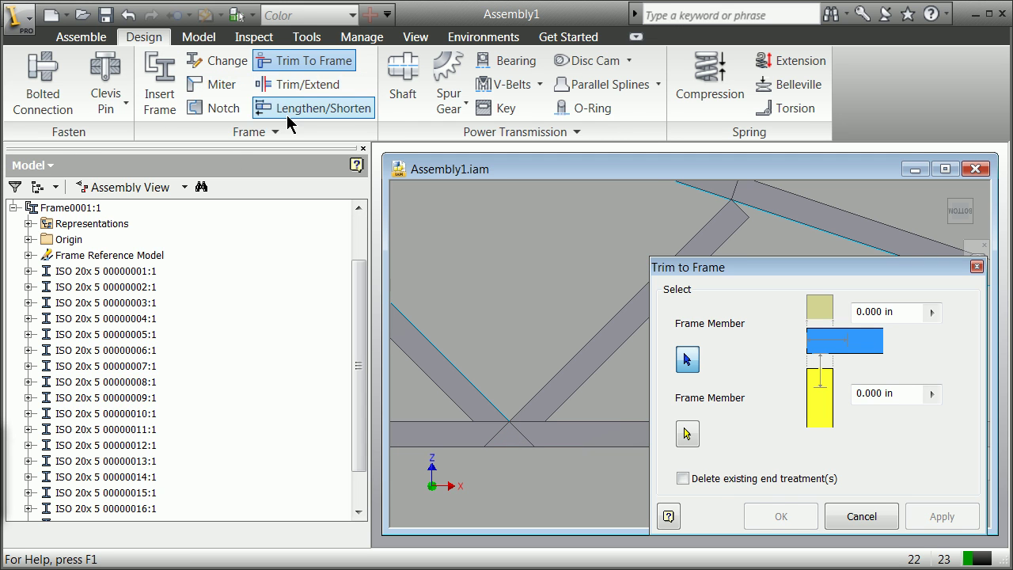
# Try to lengthen the second diagonal web member from the right by 3.000 in at its bottom chord end
pyautogui.click(287, 115)
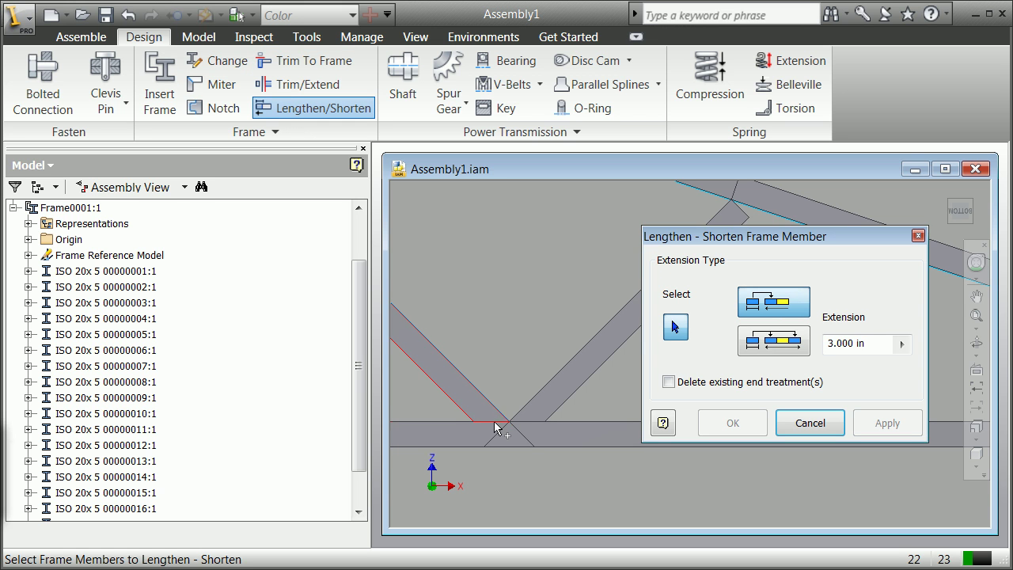
pyautogui.click(500, 420)
pyautogui.click(743, 432)
pyautogui.click(963, 416)
# Examine the web member joints along the truss's left half for overlapping member ends
pyautogui.scroll(3, 550, 405)
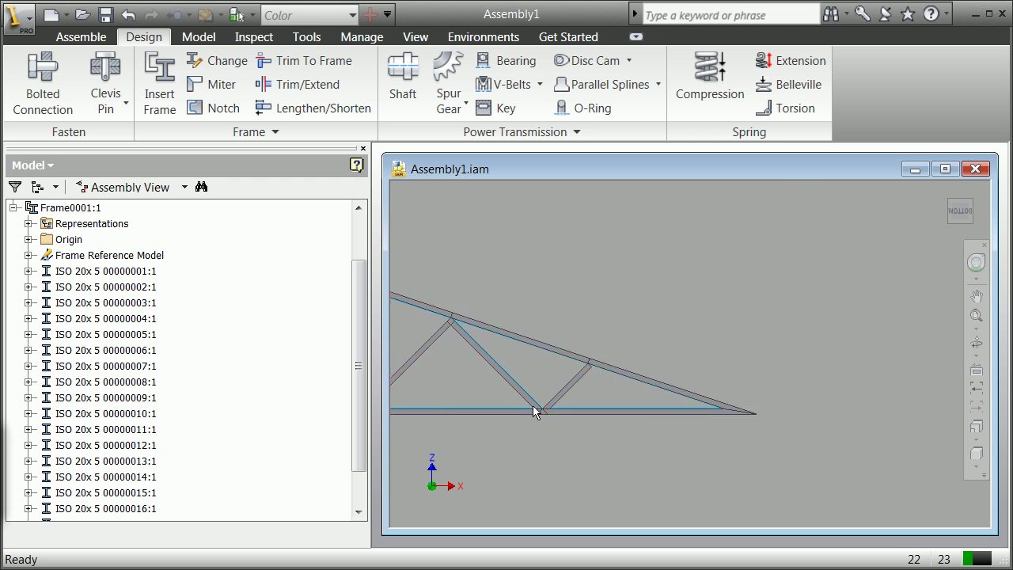
pyautogui.scroll(5, 547, 408)
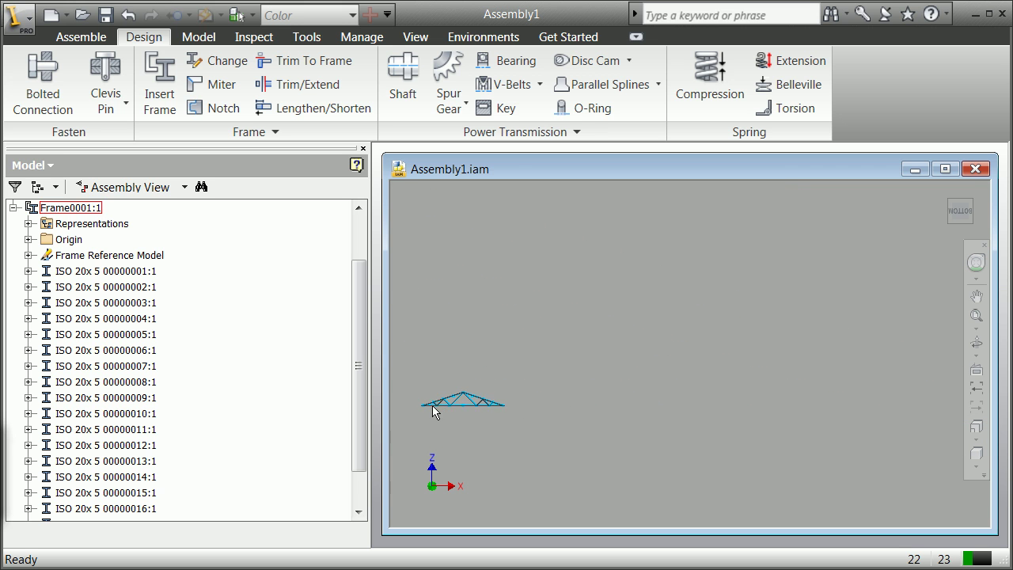
pyautogui.scroll(-6, 433, 411)
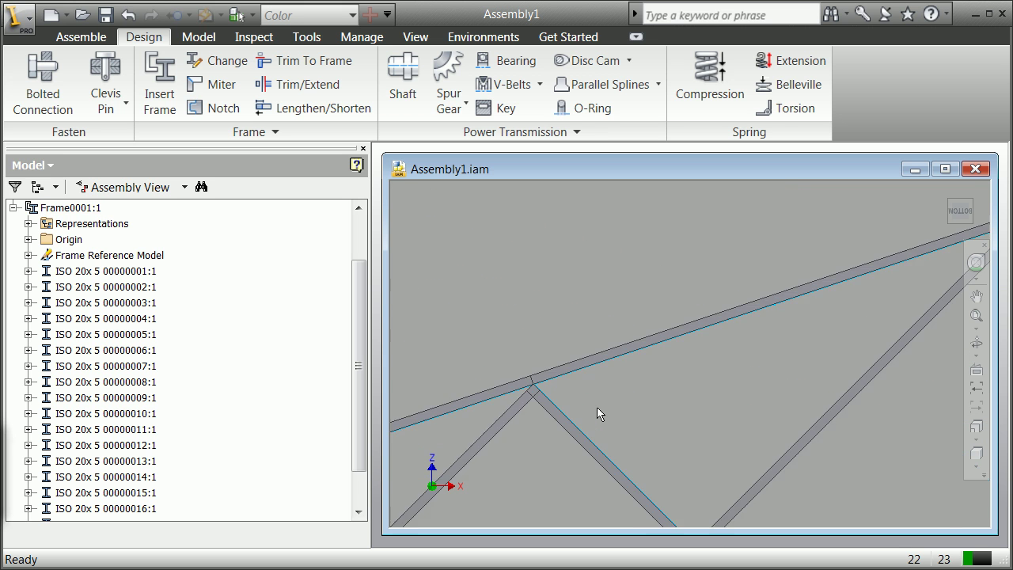
pyautogui.scroll(6, 552, 386)
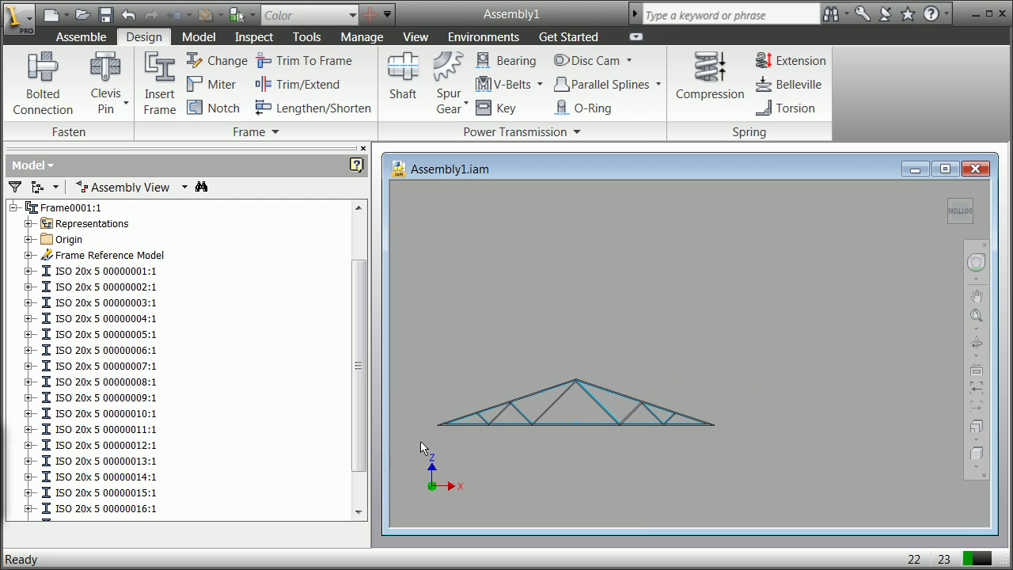
pyautogui.scroll(-6, 444, 427)
pyautogui.scroll(3, 513, 355)
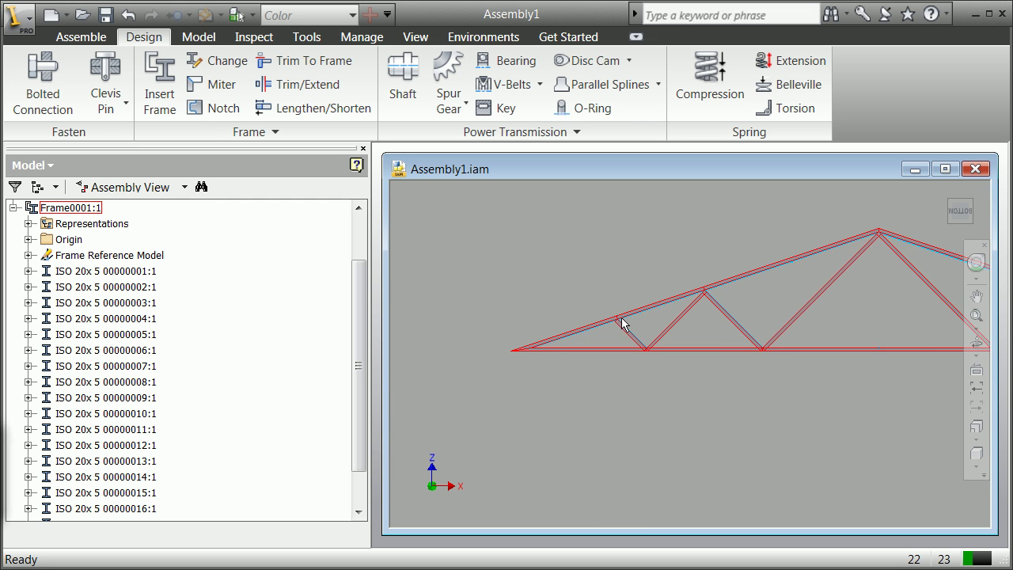
pyautogui.scroll(-3, 623, 317)
pyautogui.scroll(6, 754, 379)
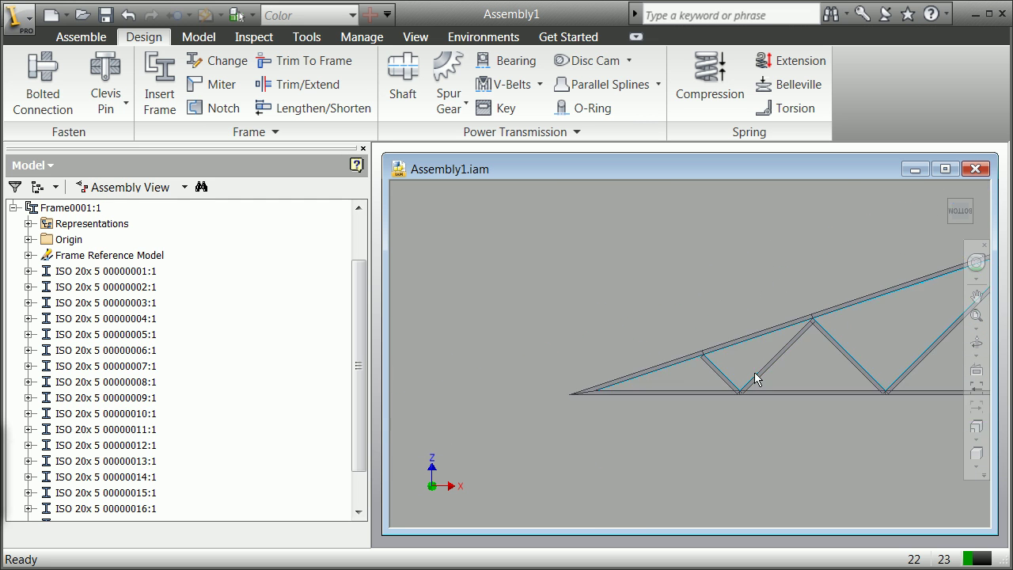
pyautogui.scroll(-5, 906, 314)
pyautogui.scroll(1, 752, 378)
pyautogui.scroll(5, 523, 437)
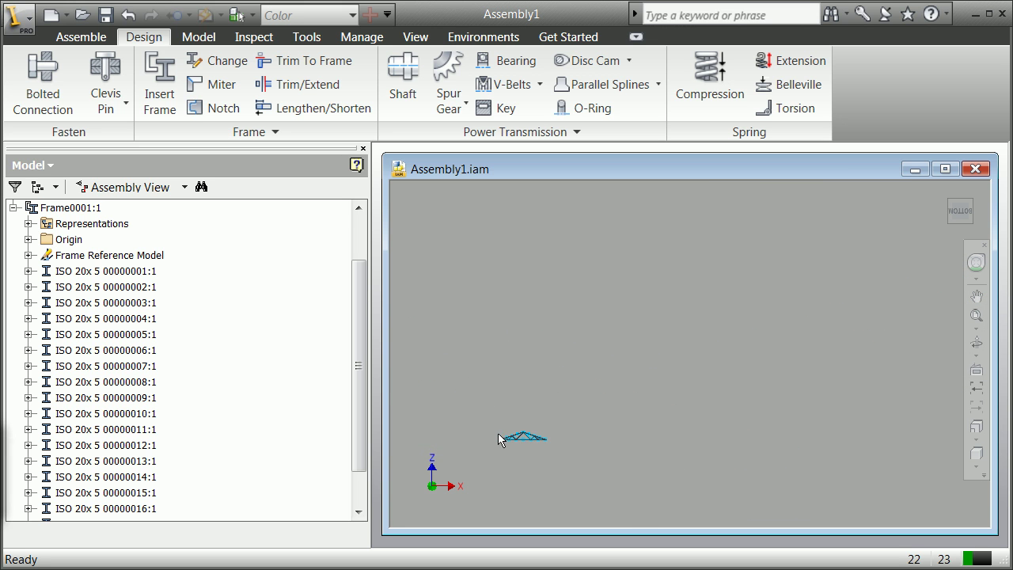
# Notch the right-hand diagonal against the left-hand diagonal where they meet beneath the left top chord's middle joint
pyautogui.scroll(-5, 520, 431)
pyautogui.scroll(2, 520, 427)
pyautogui.scroll(-1, 451, 410)
pyautogui.scroll(-5, 452, 410)
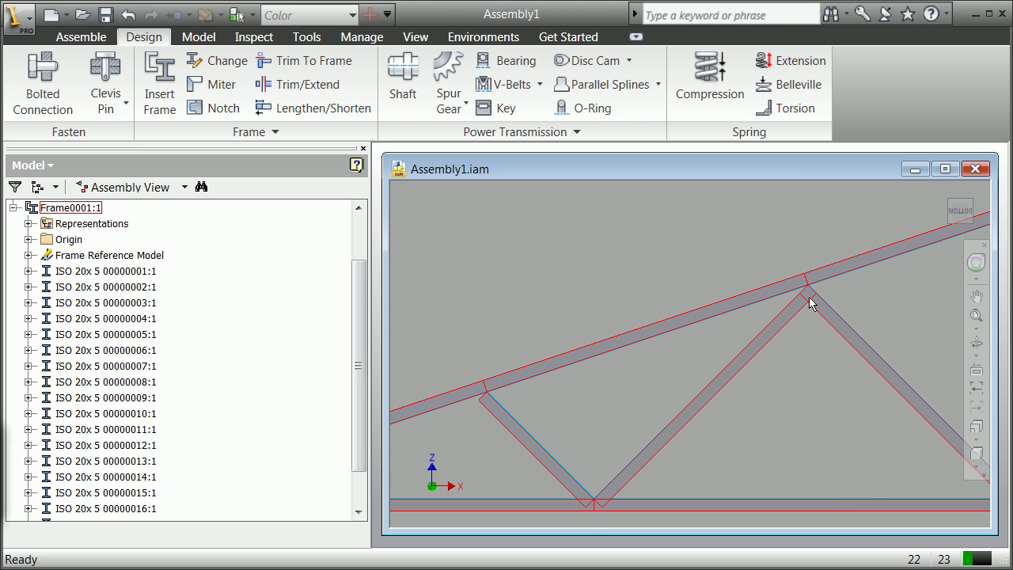
pyautogui.click(211, 111)
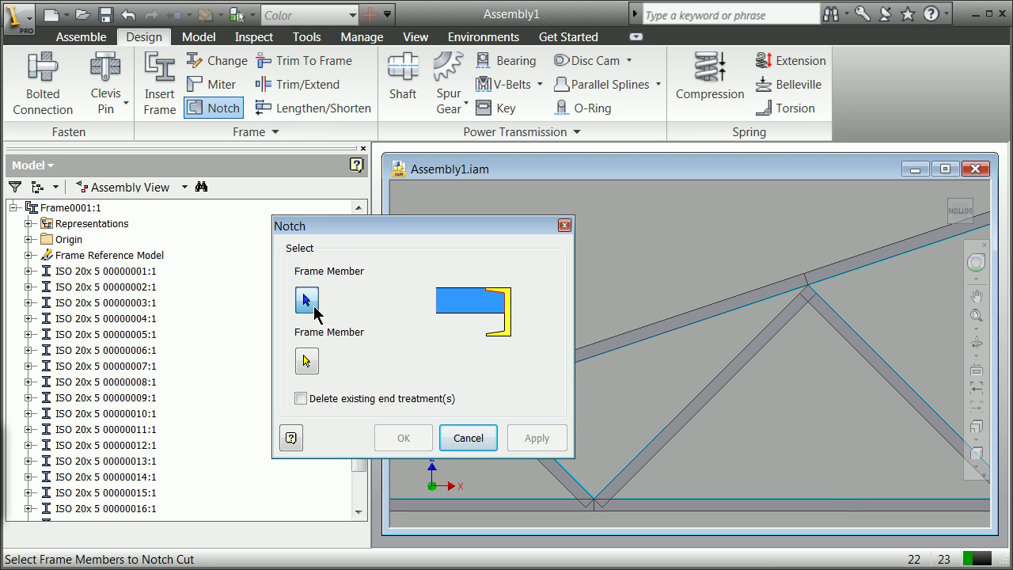
pyautogui.click(831, 316)
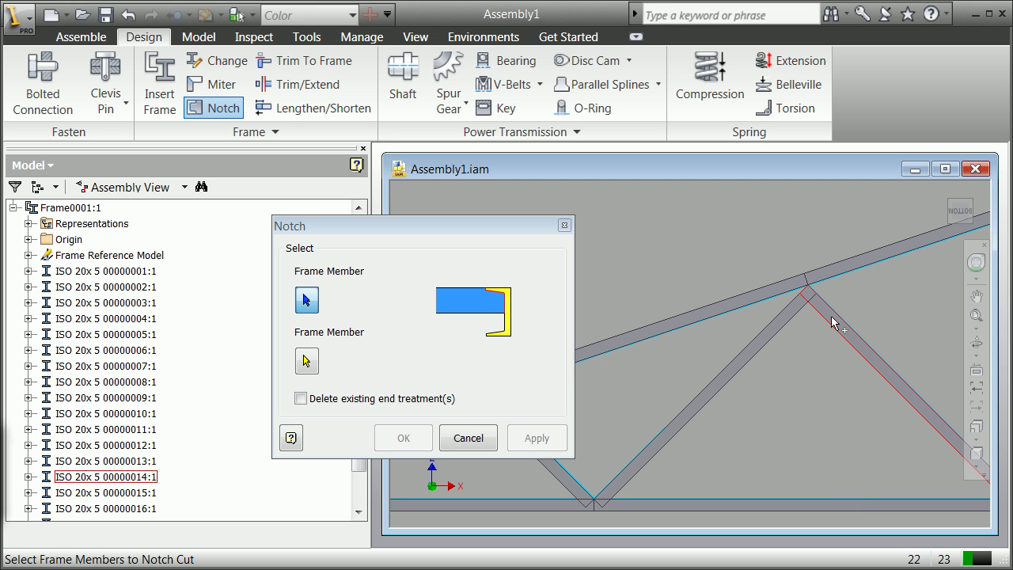
pyautogui.click(778, 326)
pyautogui.click(403, 439)
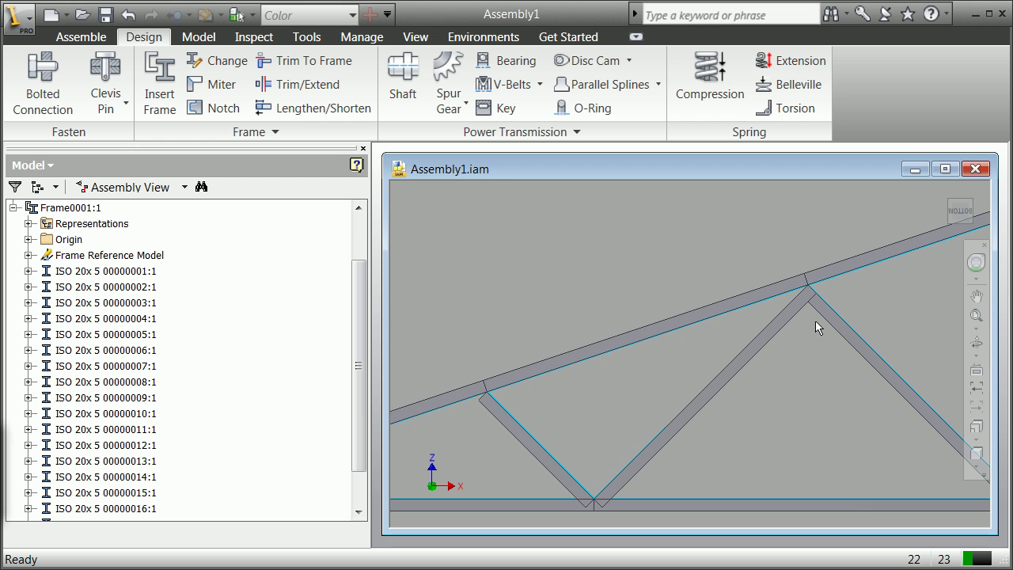
# Notch the left diagonal web member against the right diagonal web member beneath the truss's peak
pyautogui.scroll(-5, 815, 321)
pyautogui.scroll(5, 956, 279)
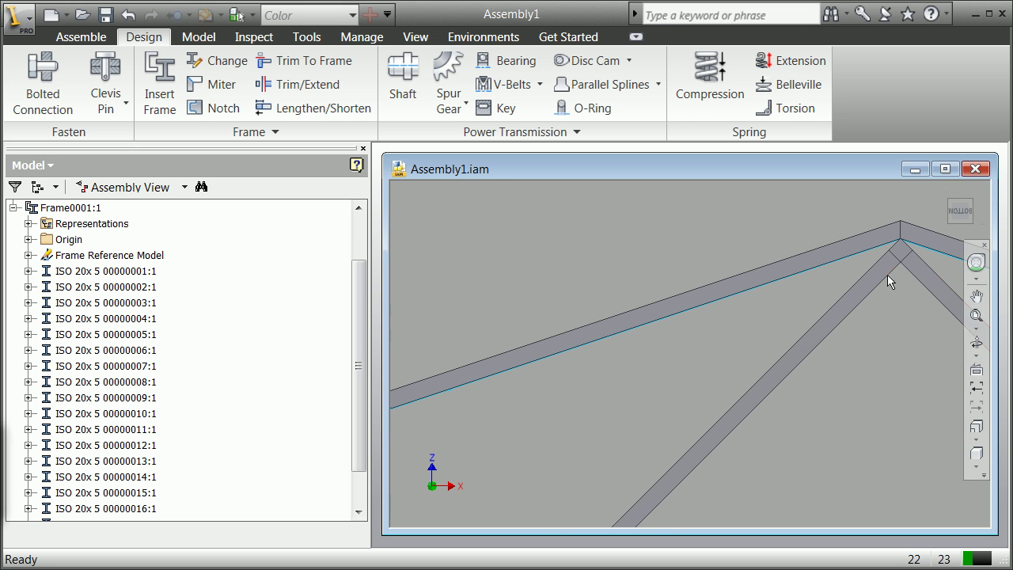
pyautogui.click(211, 108)
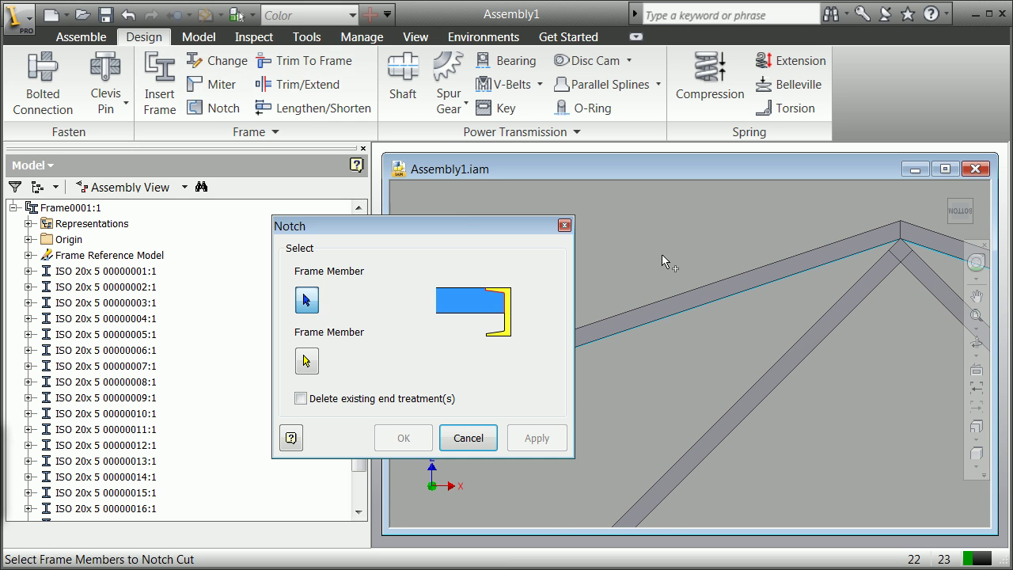
pyautogui.click(852, 305)
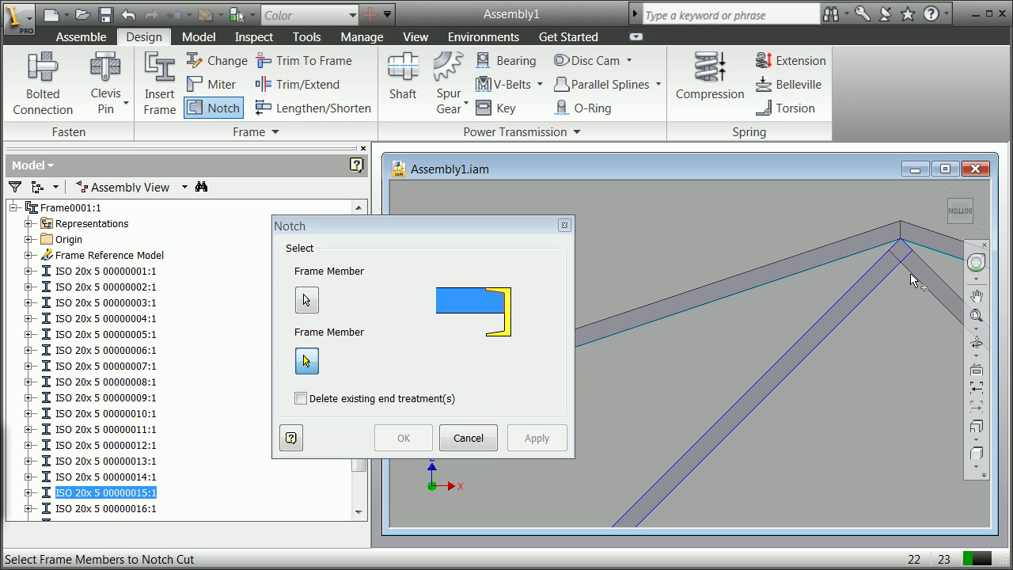
pyautogui.click(942, 289)
pyautogui.click(403, 439)
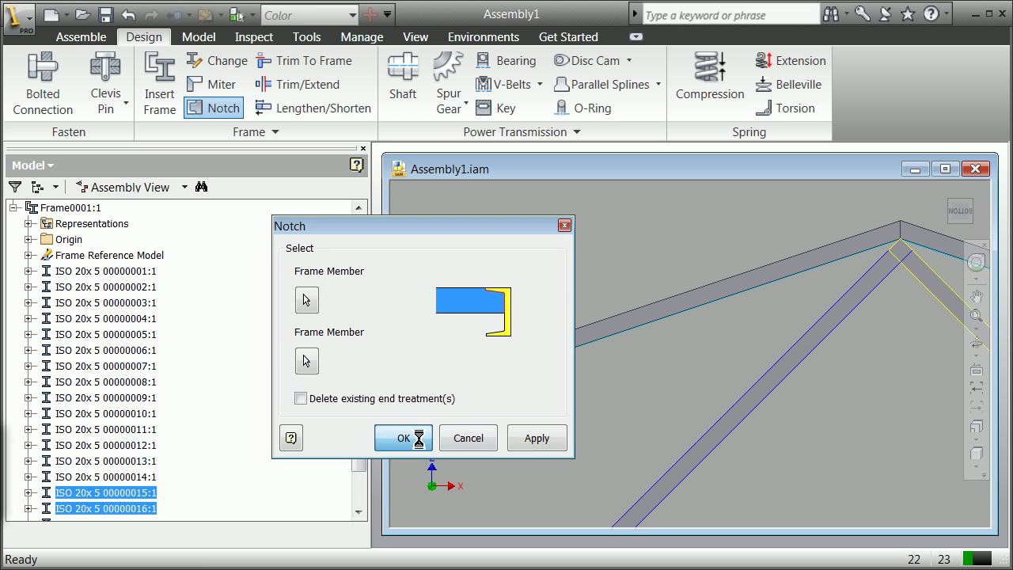
# Notch the left-hand diagonal against the right-hand diagonal where they meet beneath the right top chord's middle joint
pyautogui.scroll(-5, 570, 437)
pyautogui.scroll(-3, 651, 481)
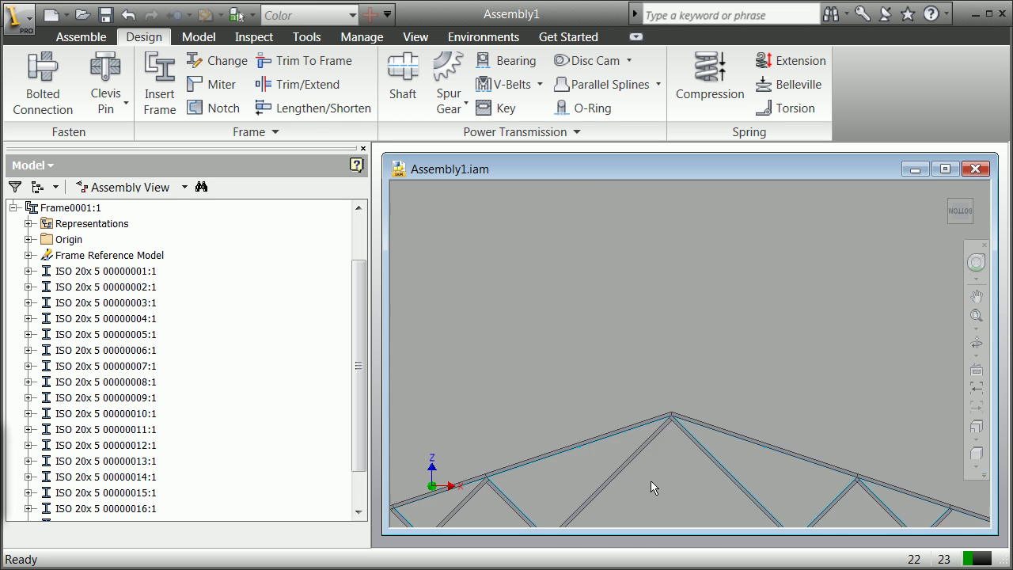
pyautogui.scroll(8, 721, 487)
pyautogui.scroll(-2, 636, 217)
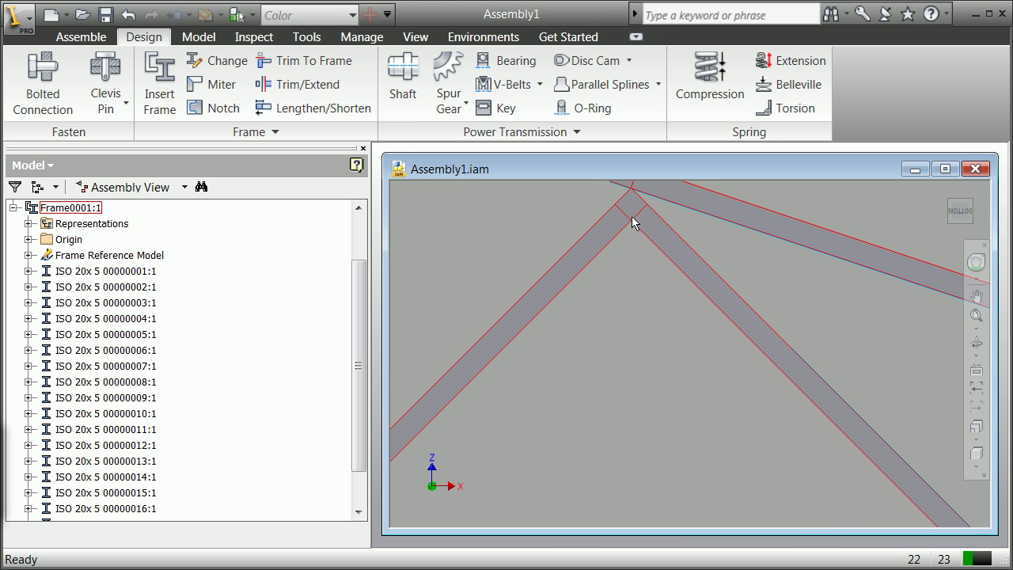
pyautogui.scroll(-5, 628, 214)
pyautogui.scroll(4, 608, 182)
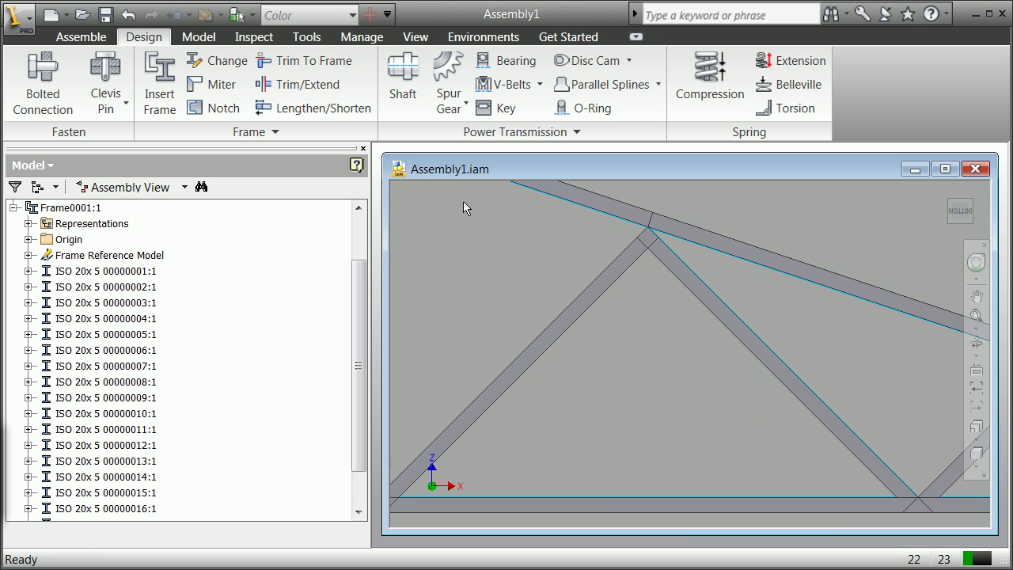
pyautogui.click(217, 105)
pyautogui.click(637, 252)
pyautogui.click(658, 259)
pyautogui.click(404, 437)
# Try a Trim to Frame between the short diagonal web member near the truss's right end and the adjoining right-hand bottom chord member
pyautogui.scroll(-3, 475, 439)
pyautogui.scroll(3, 665, 429)
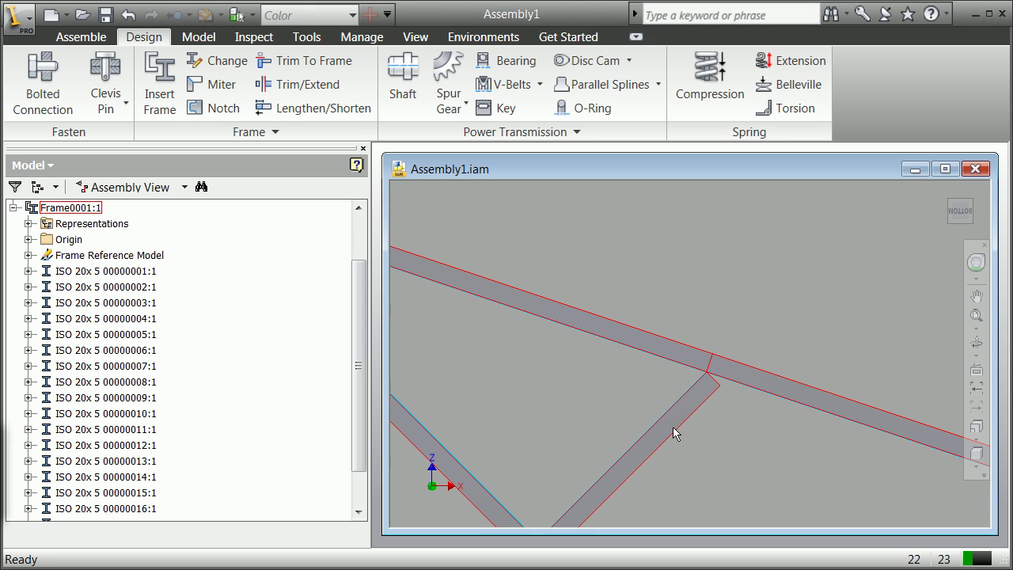
pyautogui.scroll(-3, 627, 499)
pyautogui.scroll(3, 586, 494)
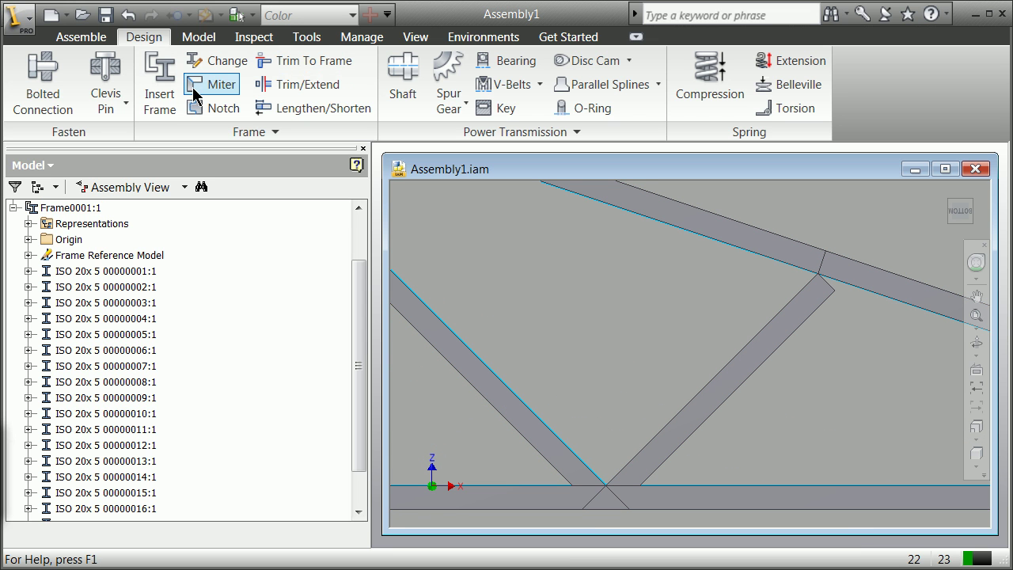
pyautogui.click(308, 60)
pyautogui.scroll(-3, 441, 259)
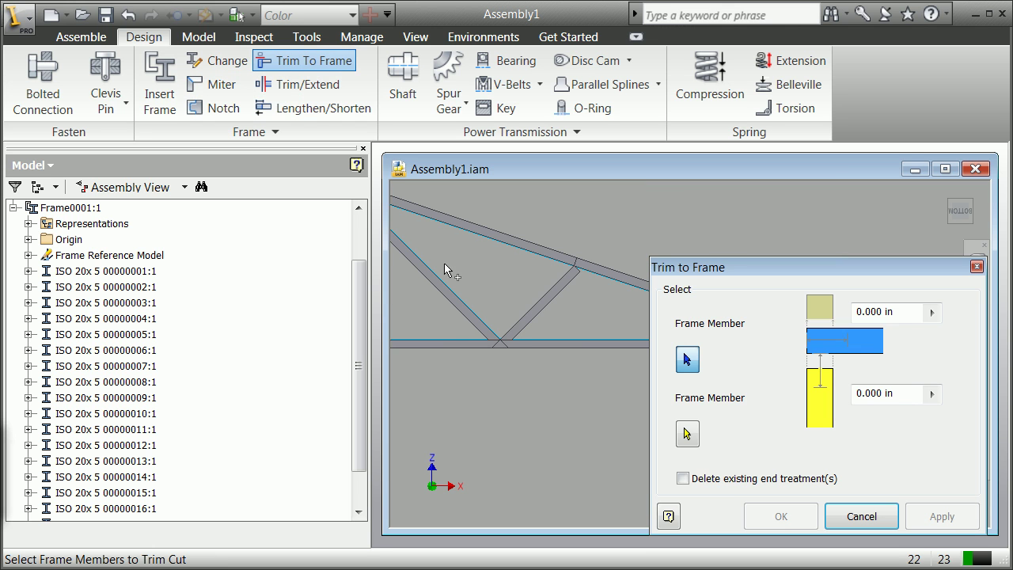
pyautogui.click(522, 327)
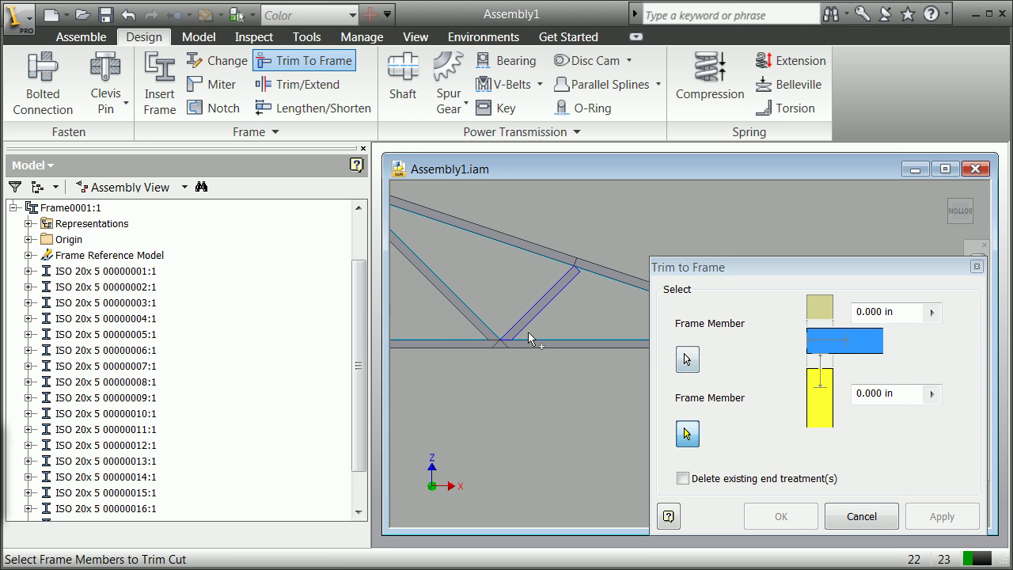
pyautogui.click(533, 341)
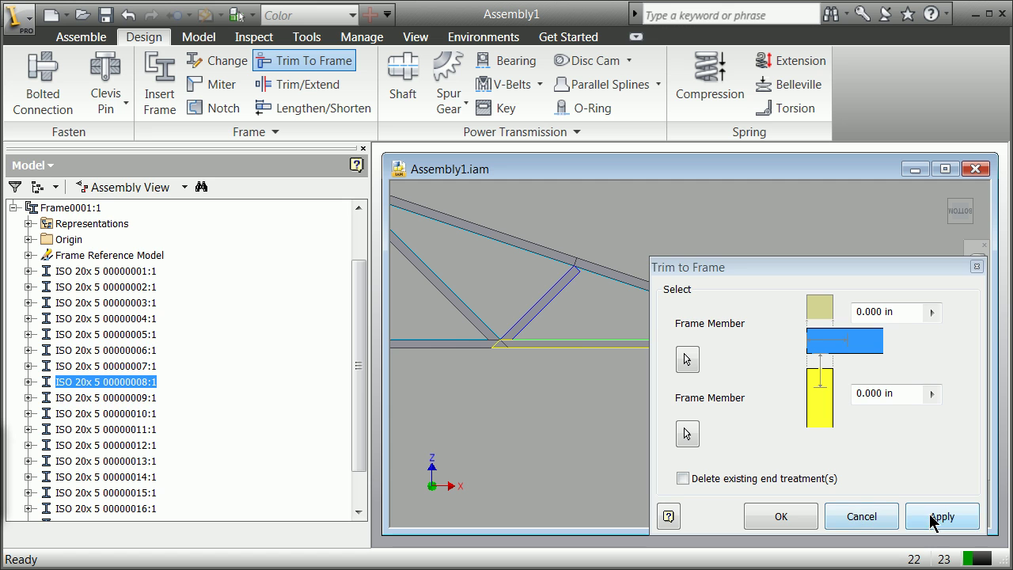
pyautogui.click(792, 526)
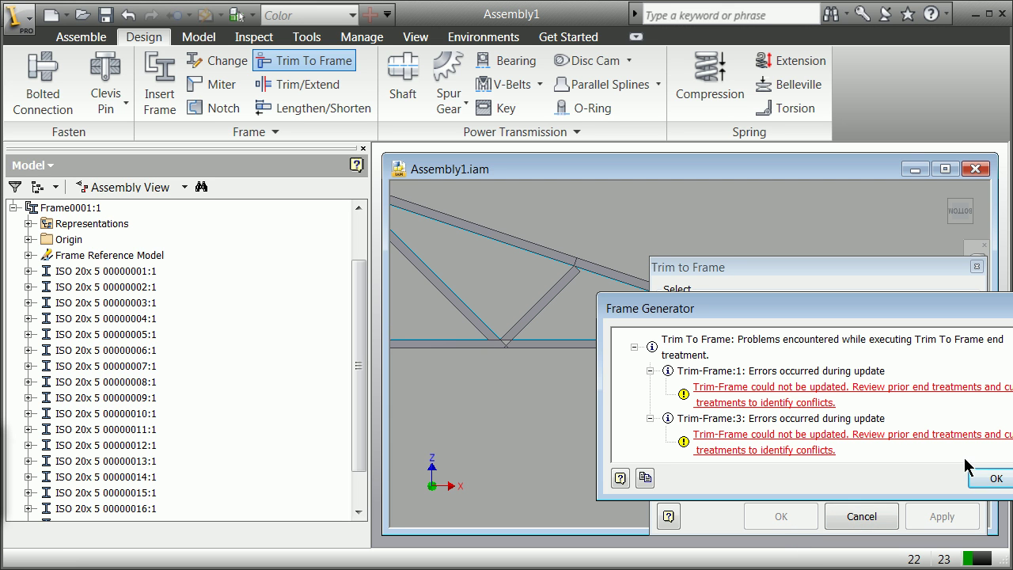
pyautogui.click(994, 478)
pyautogui.click(862, 516)
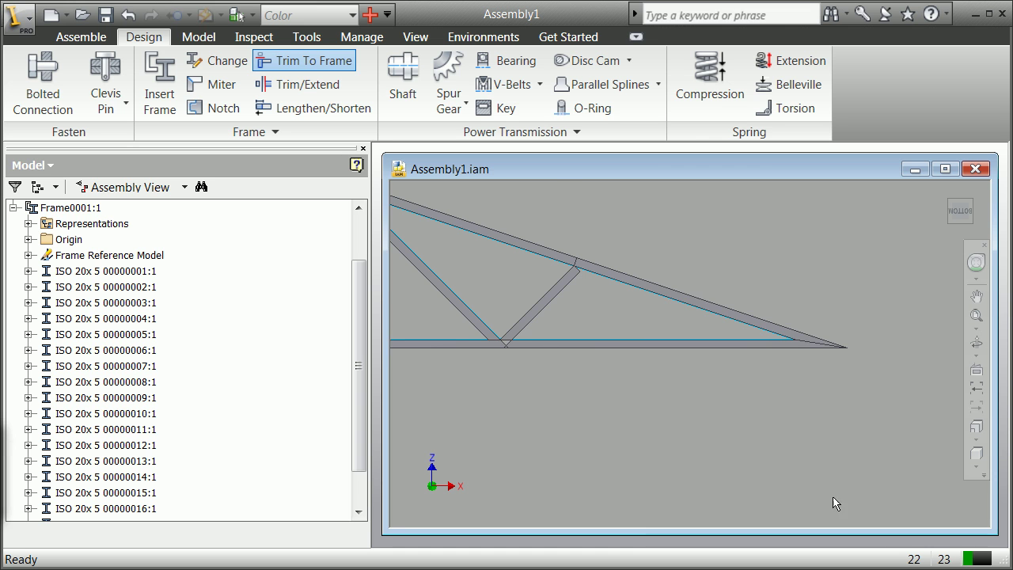
# Try to save the assembly over the existing Assembly1.iam in the 3dframegen folder
pyautogui.scroll(-5, 475, 363)
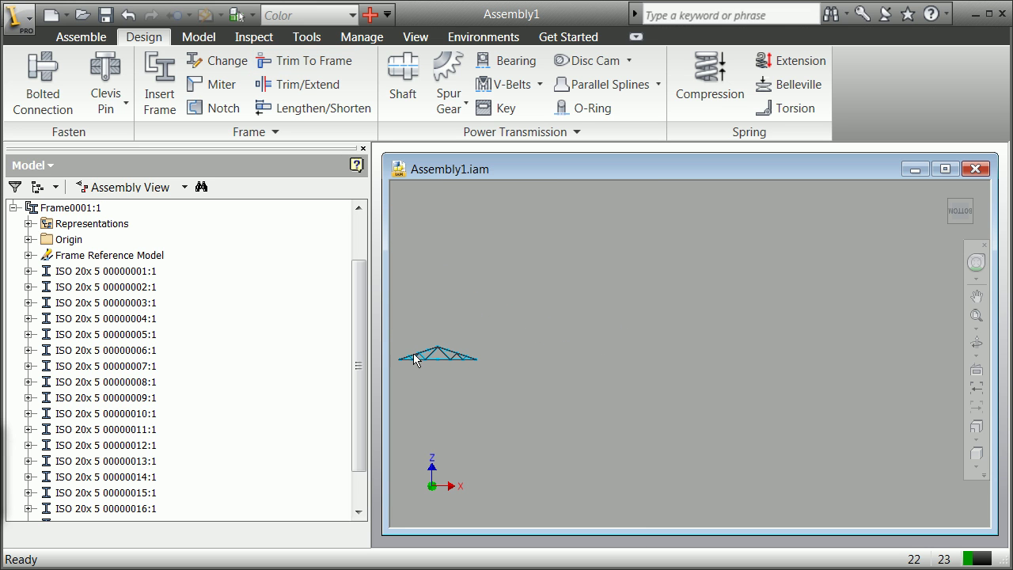
pyautogui.scroll(8, 409, 357)
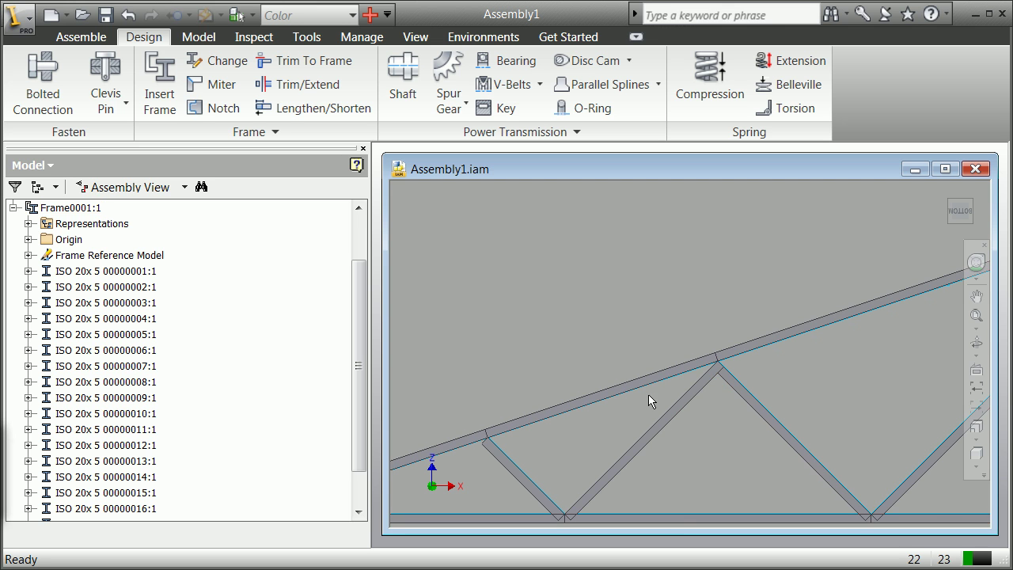
pyautogui.scroll(-3, 648, 394)
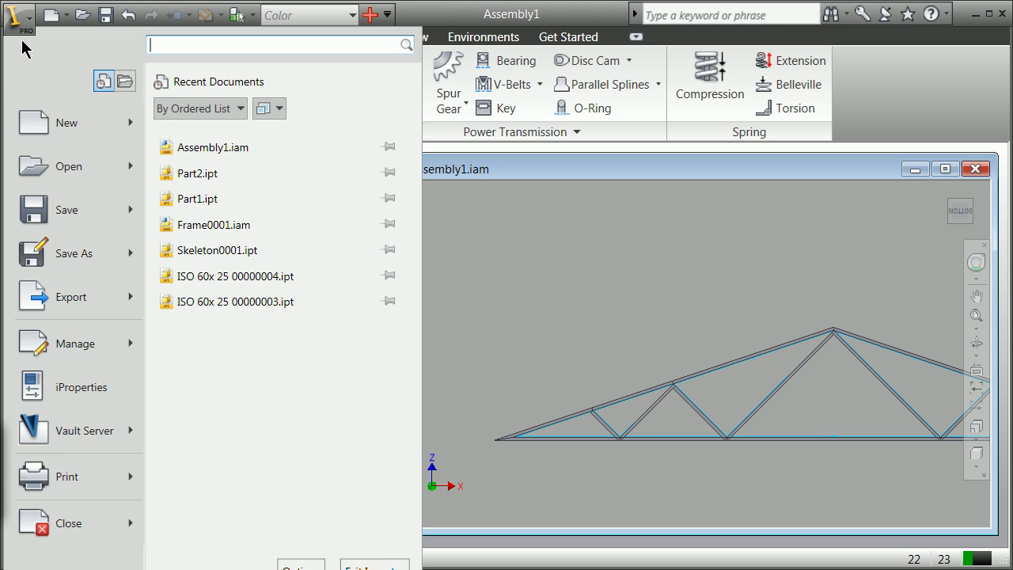
pyautogui.click(16, 17)
pyautogui.click(74, 253)
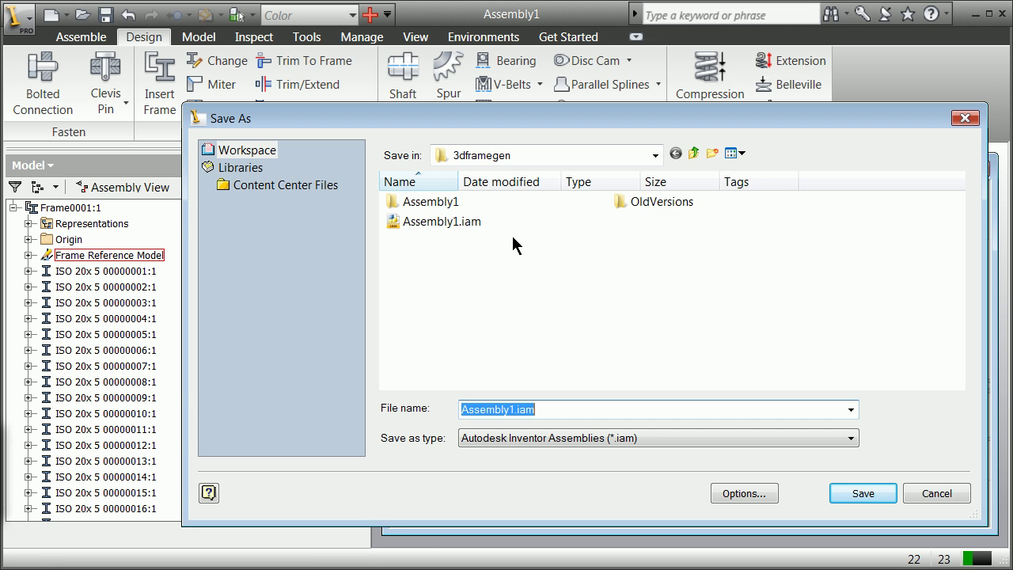
pyautogui.click(863, 493)
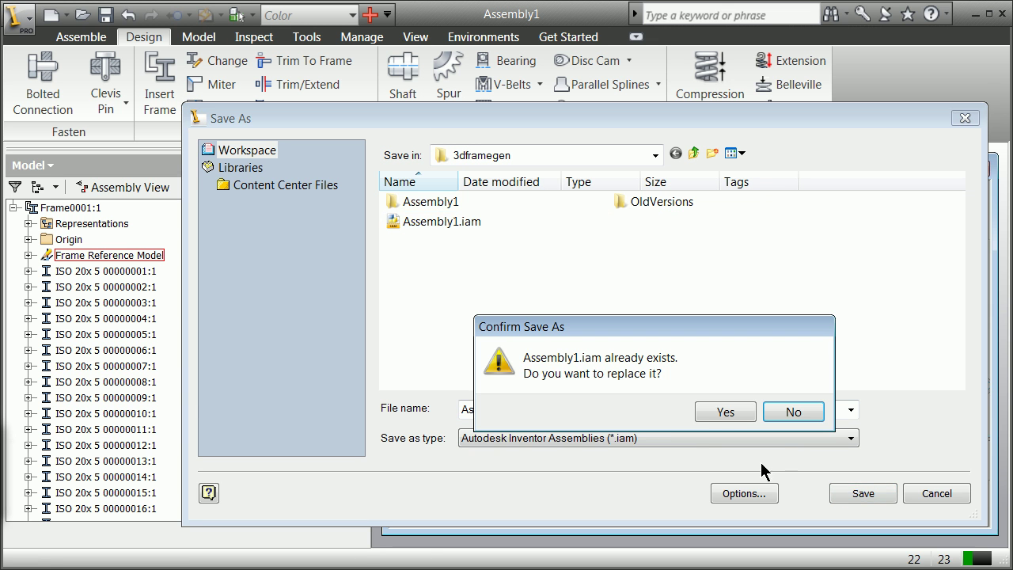
pyautogui.click(725, 412)
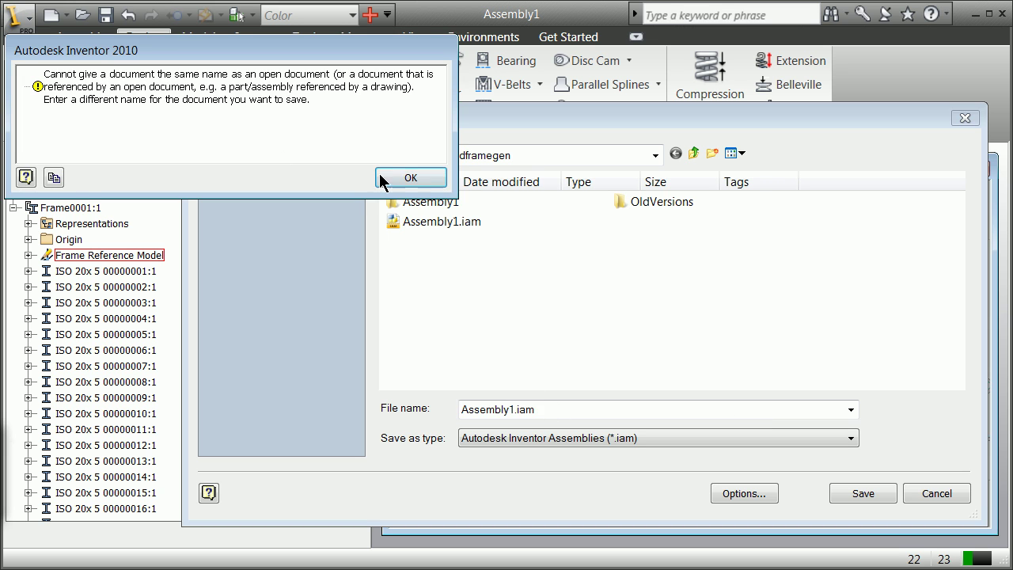
pyautogui.click(410, 178)
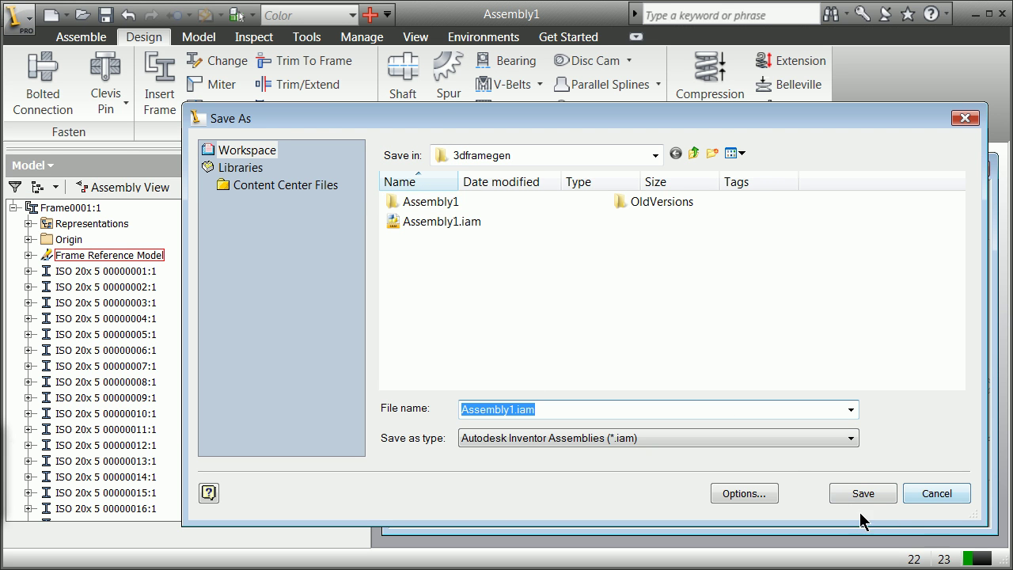
# Save the assembly as Assembly2.iam in the 3dframegen folder, including all of its dependent files
pyautogui.click(511, 409)
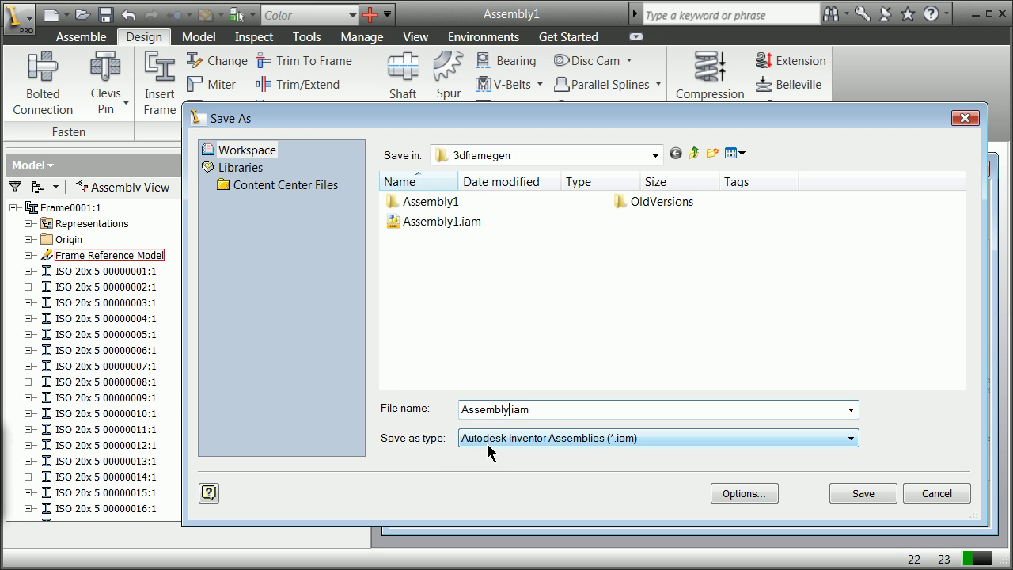
pyautogui.click(863, 492)
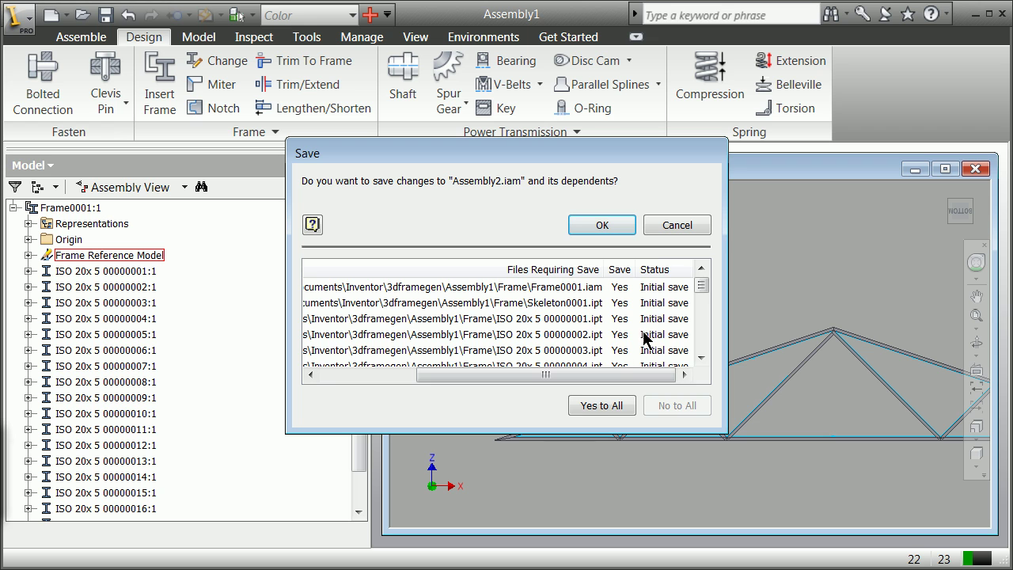
pyautogui.click(607, 407)
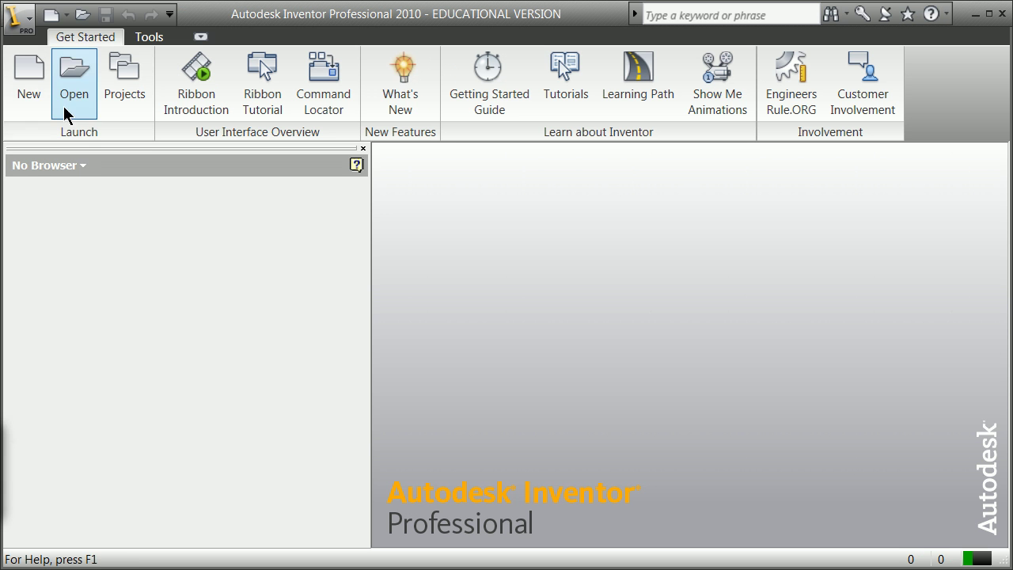
# Create a new drawing from the English ANSI (in).idw template
pyautogui.click(30, 82)
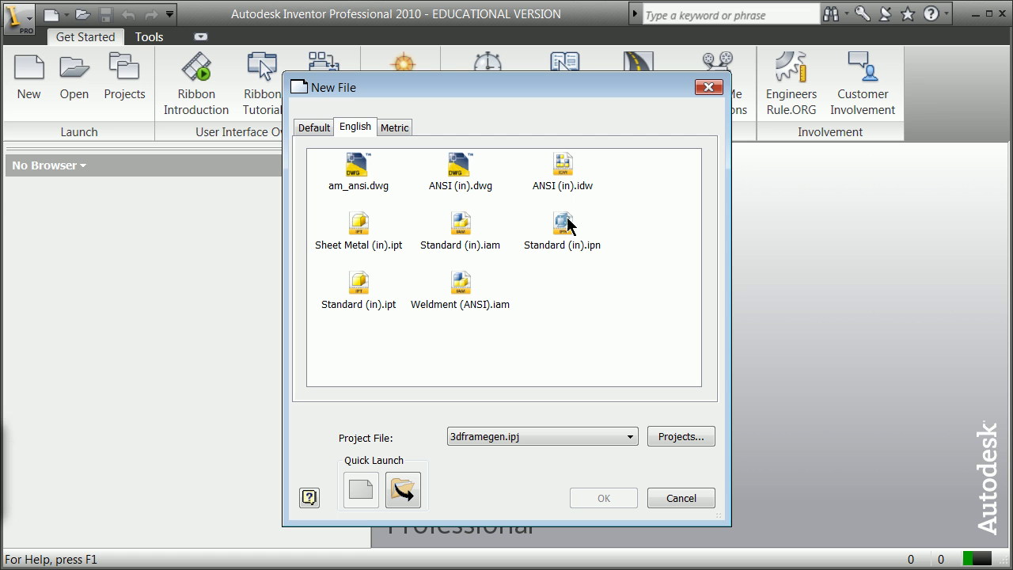
pyautogui.click(563, 175)
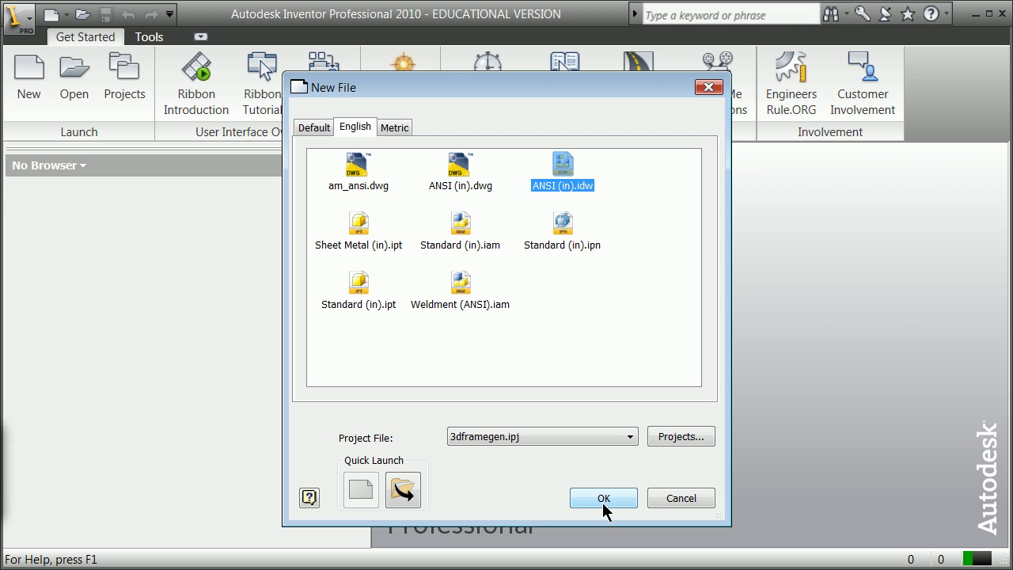
pyautogui.click(604, 501)
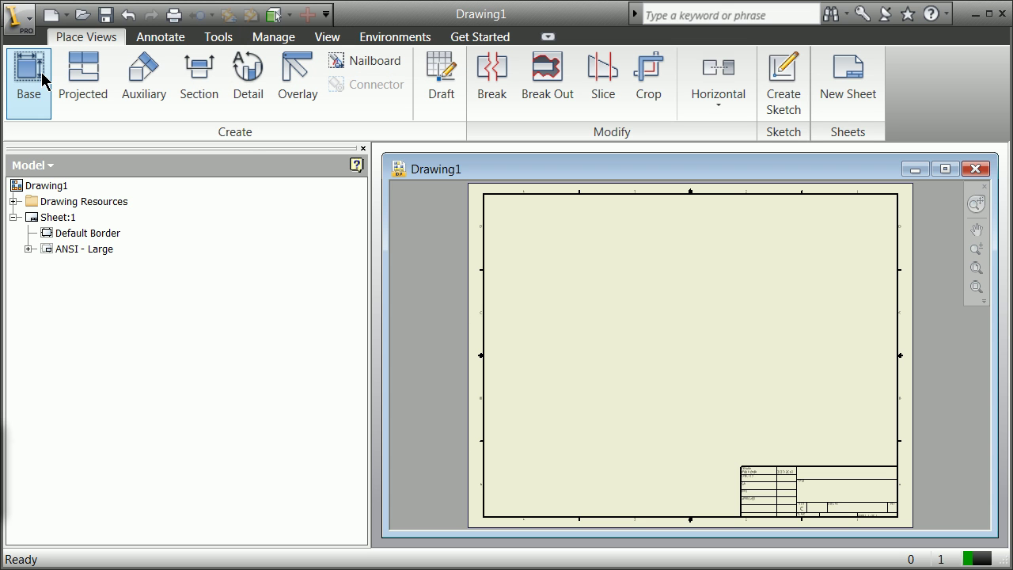
# Place a front-oriented base view of Assembly2.iam on the sheet, accepting the Educational Version watermark
pyautogui.click(35, 76)
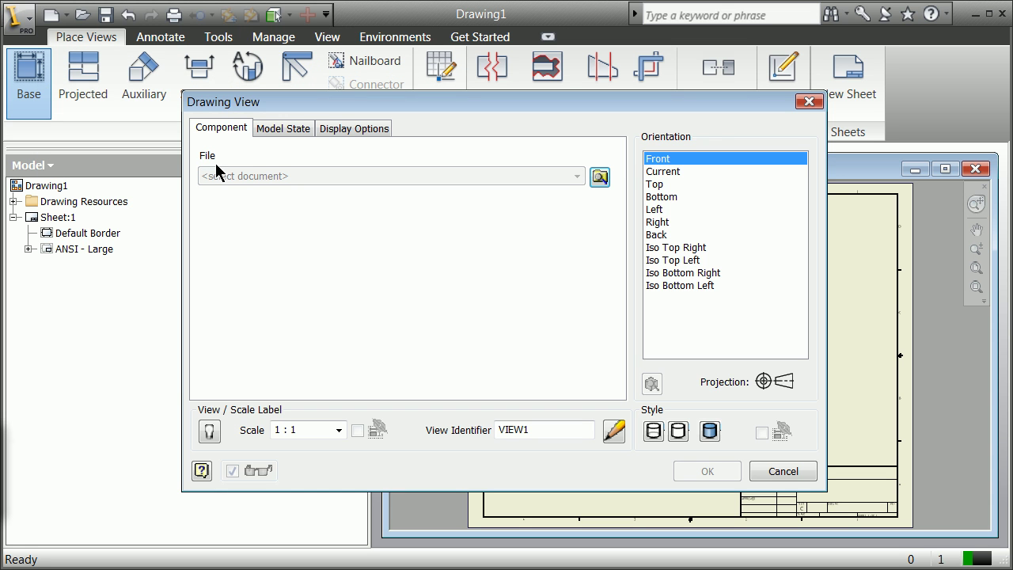
pyautogui.click(599, 179)
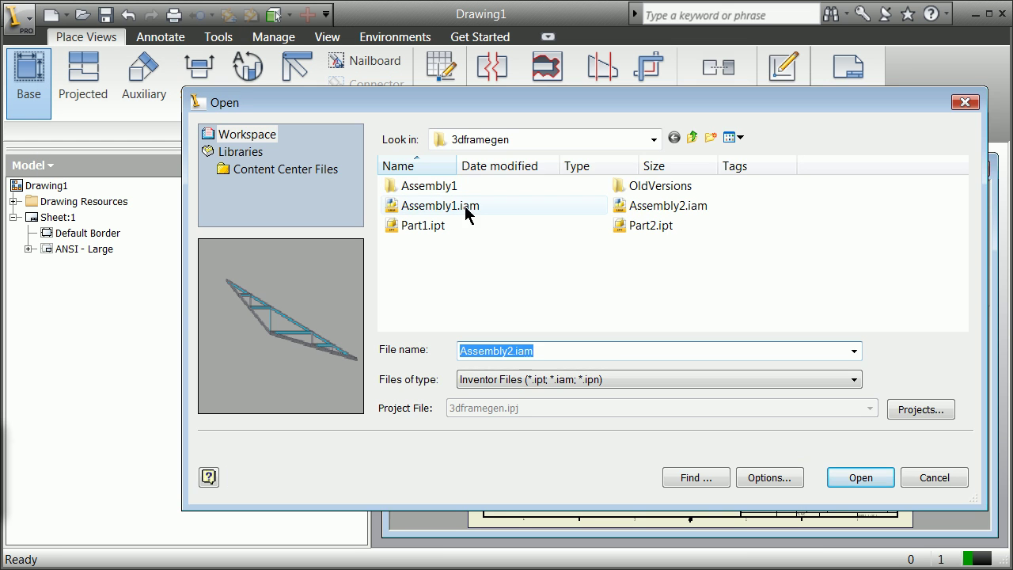
pyautogui.click(625, 207)
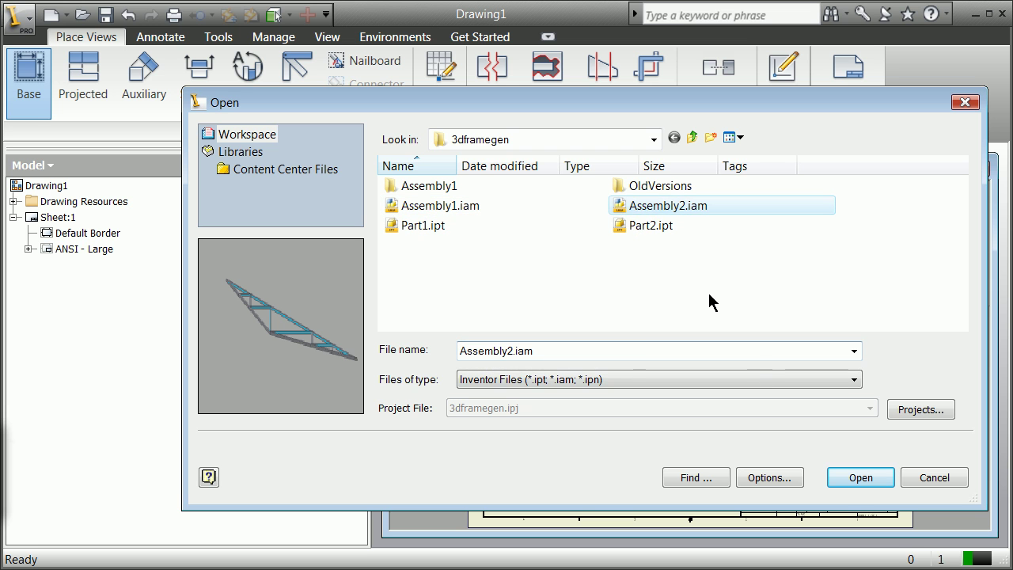
pyautogui.click(854, 480)
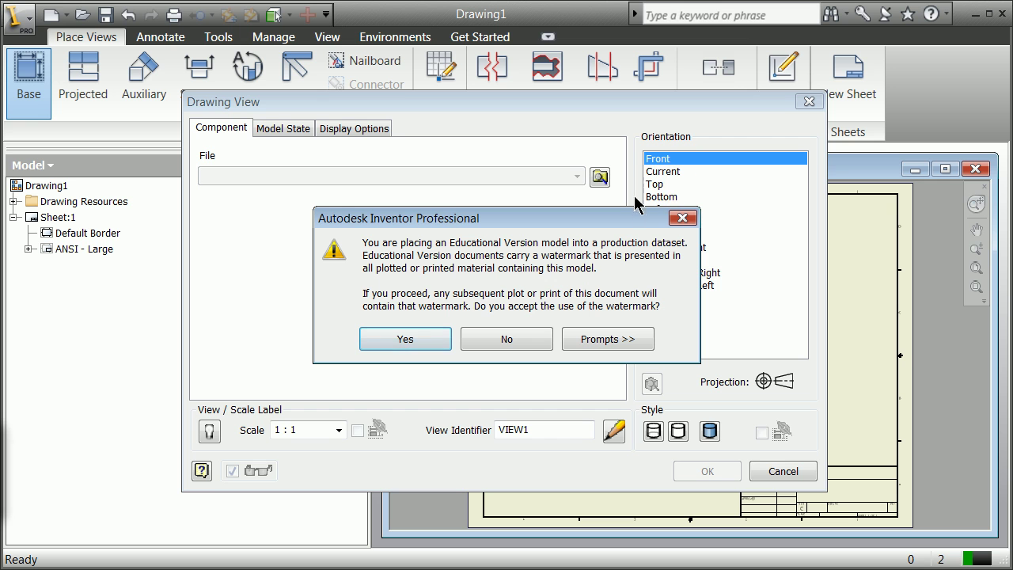
pyautogui.click(412, 339)
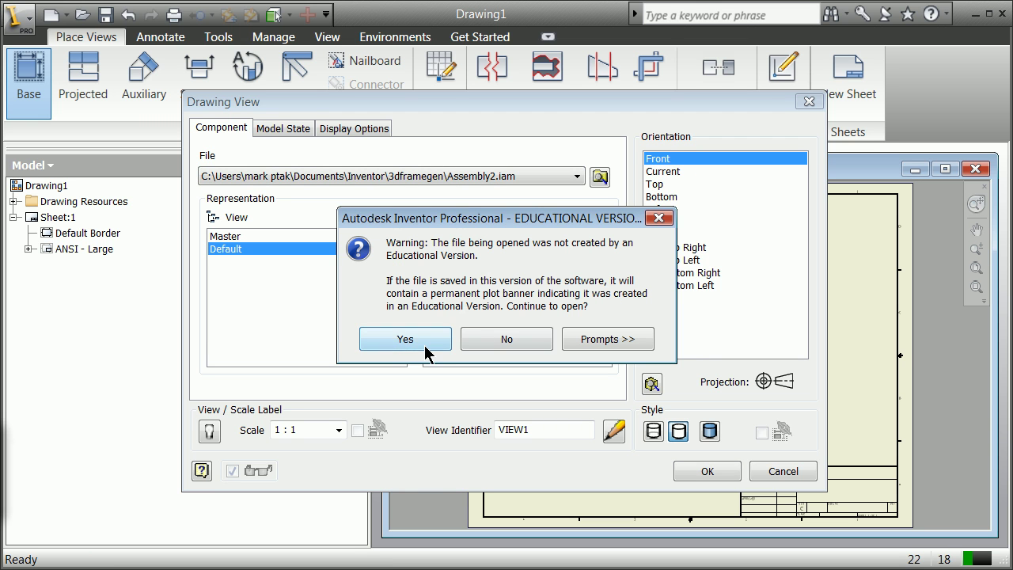
pyautogui.click(435, 342)
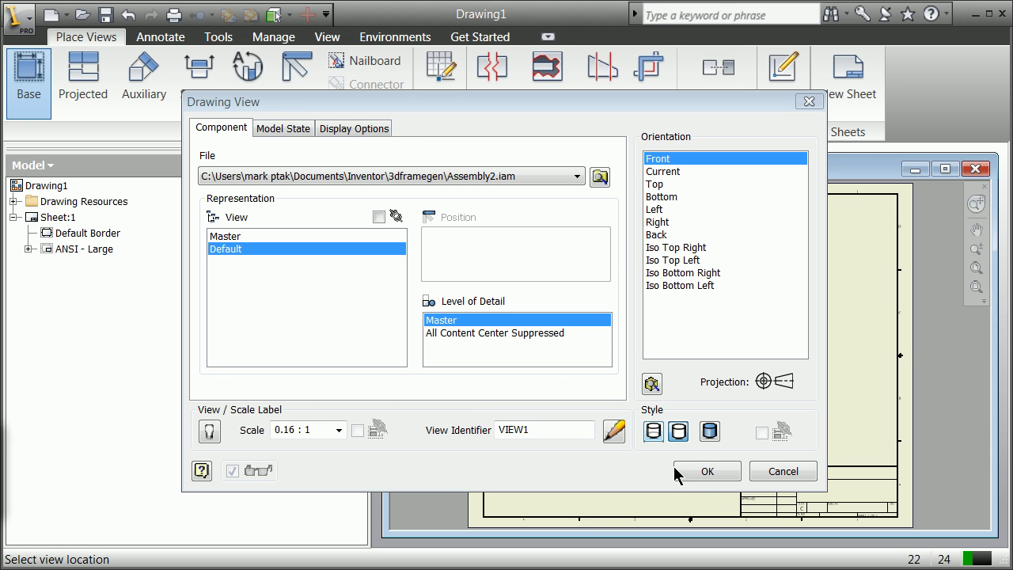
pyautogui.click(708, 475)
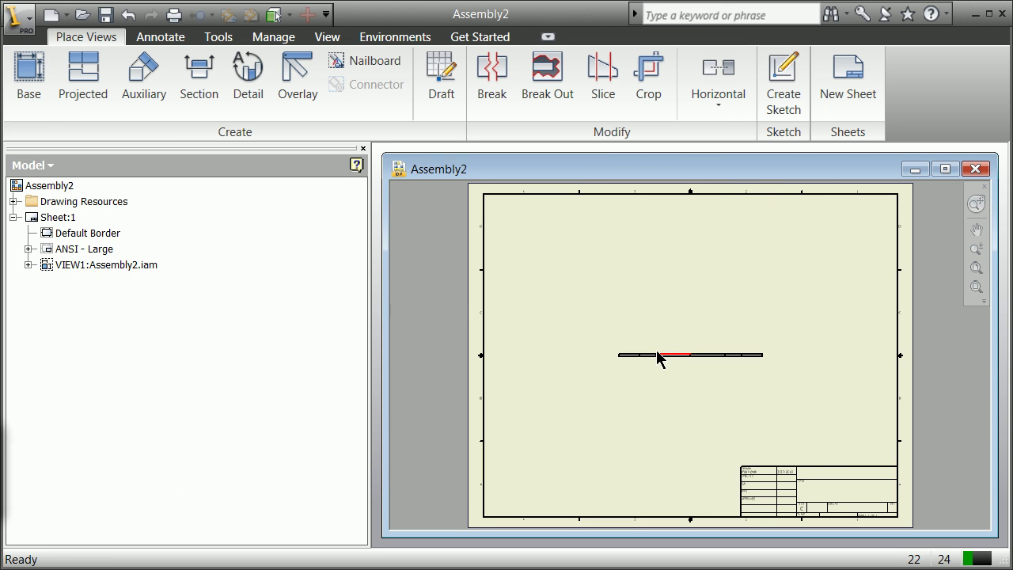
# Create projected views above, below and on both sides of the base view, plus isometric views at its upper left and upper right
pyautogui.click(69, 79)
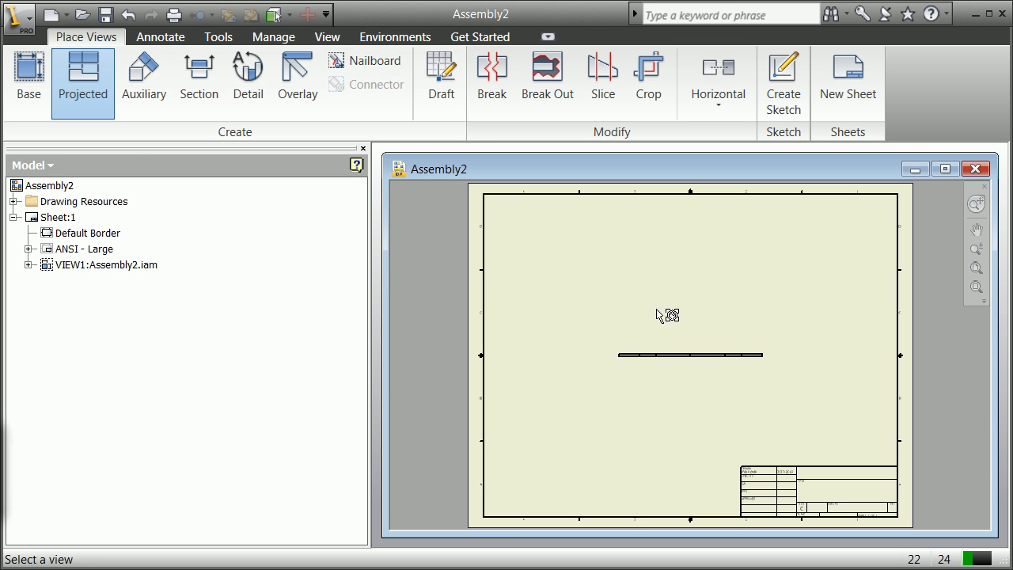
pyautogui.click(692, 354)
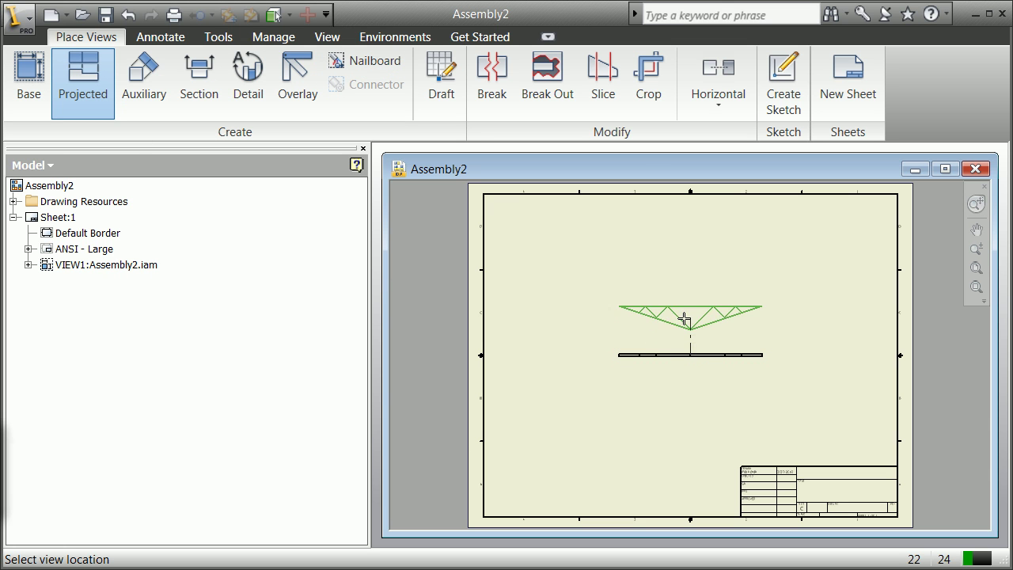
pyautogui.click(688, 387)
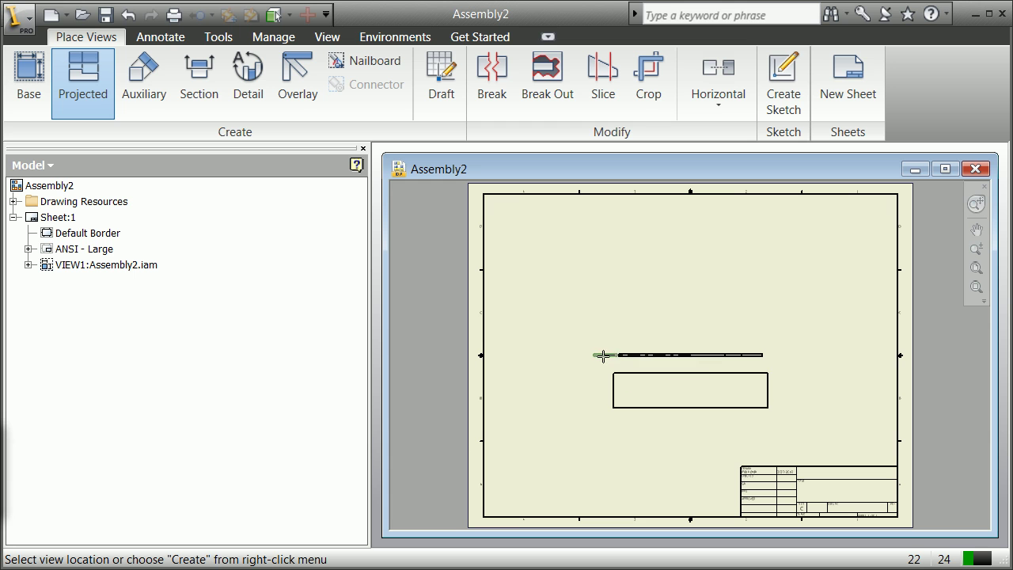
pyautogui.click(833, 354)
pyautogui.click(833, 295)
pyautogui.click(690, 274)
pyautogui.click(558, 259)
pyautogui.rightClick(558, 258)
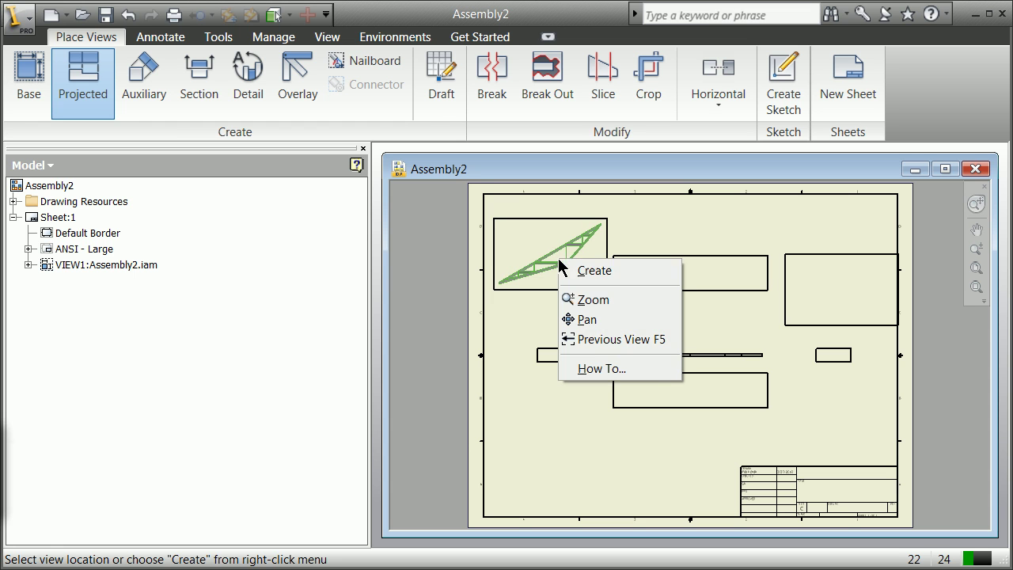
pyautogui.click(584, 271)
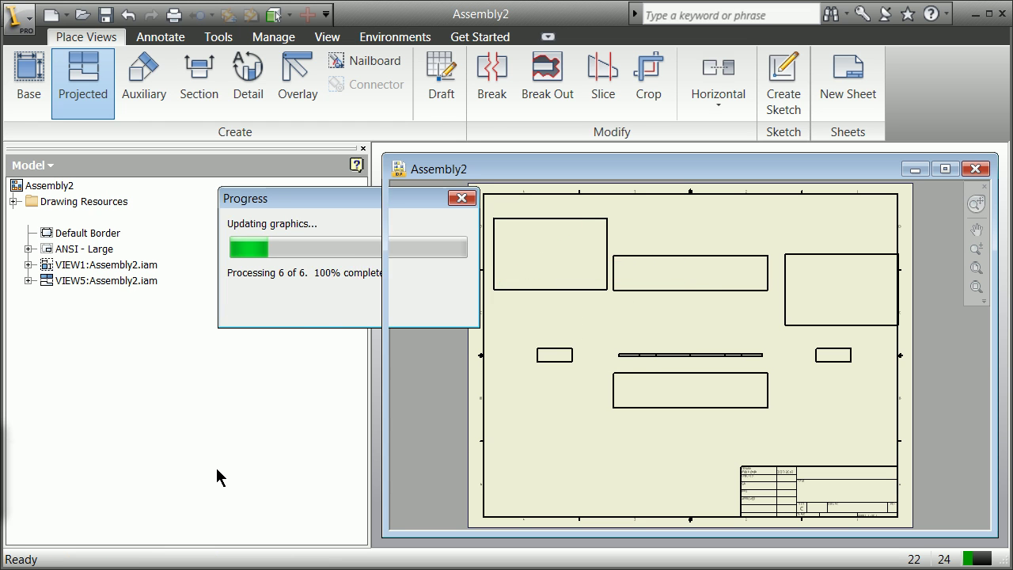